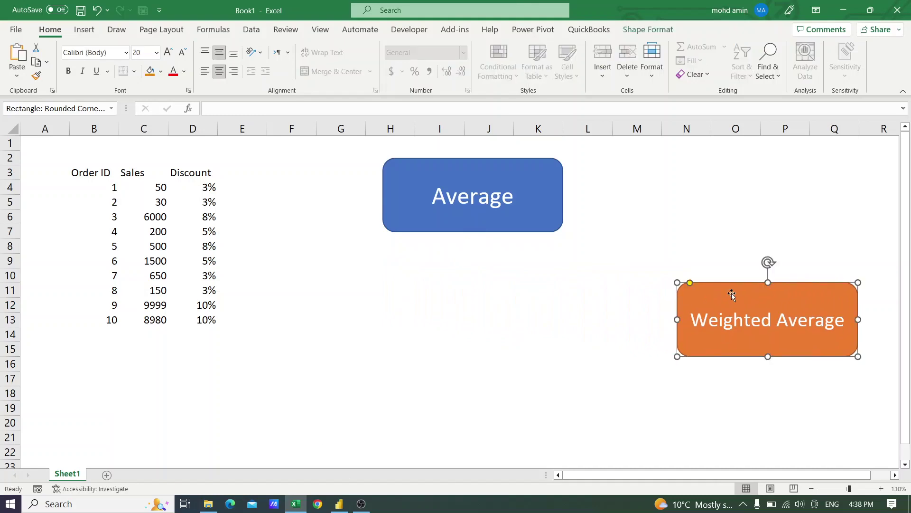
# Leave the Power BI report and return to the Excel workbook.
pyautogui.click(339, 504)
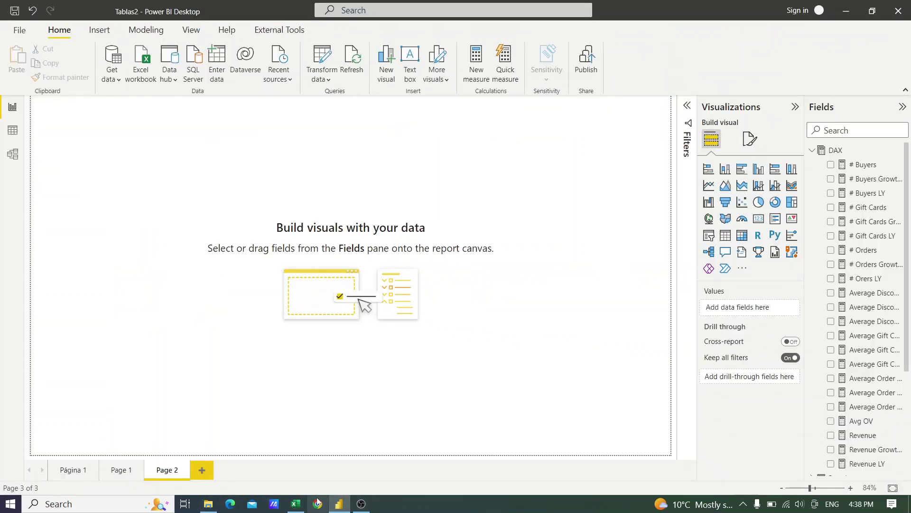
pyautogui.moveTo(336, 504)
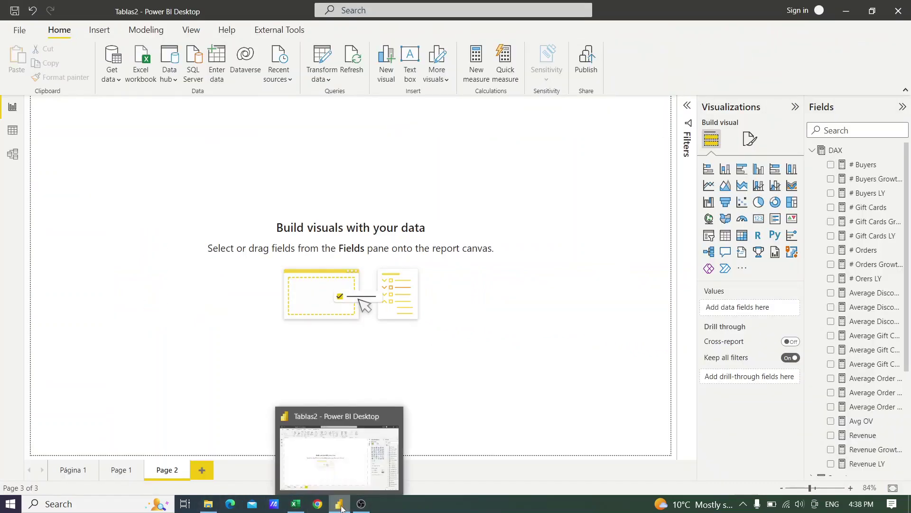
pyautogui.click(340, 504)
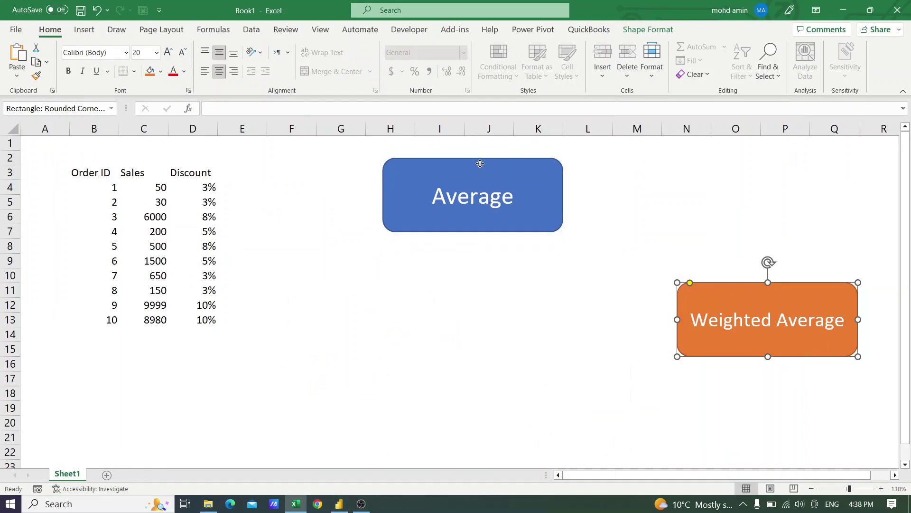
# Move the Average box right so it sits directly above the Weighted Average box.
pyautogui.moveTo(480, 164); pyautogui.dragTo(774, 176)
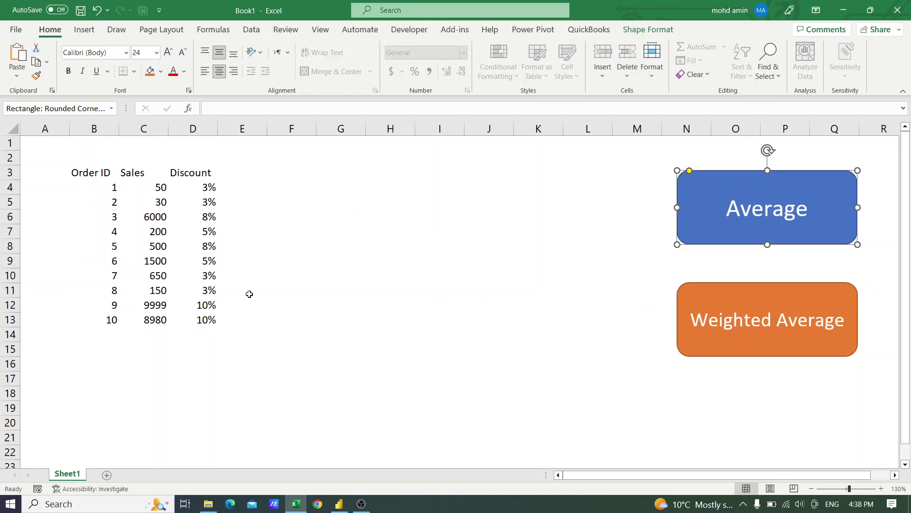
pyautogui.click(262, 276)
pyautogui.click(717, 299)
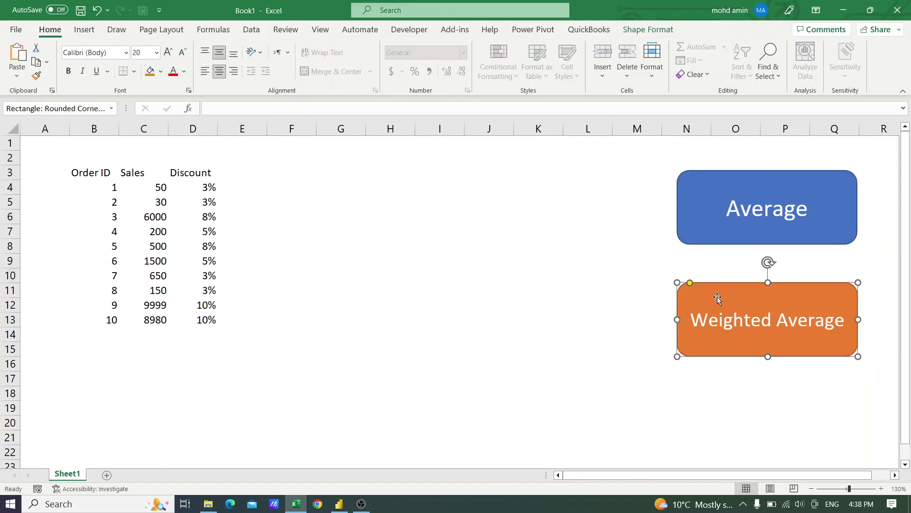
pyautogui.click(240, 247)
pyautogui.moveTo(114, 187); pyautogui.dragTo(114, 315)
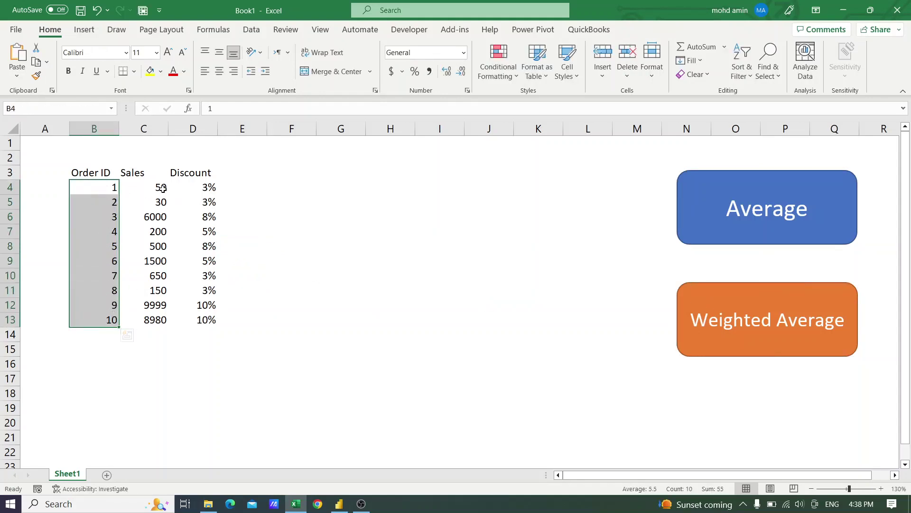
# Review the Sales and Discount values (5%, 10%, 3%), then select B3:D13 including headers.
pyautogui.moveTo(161, 188); pyautogui.dragTo(160, 321)
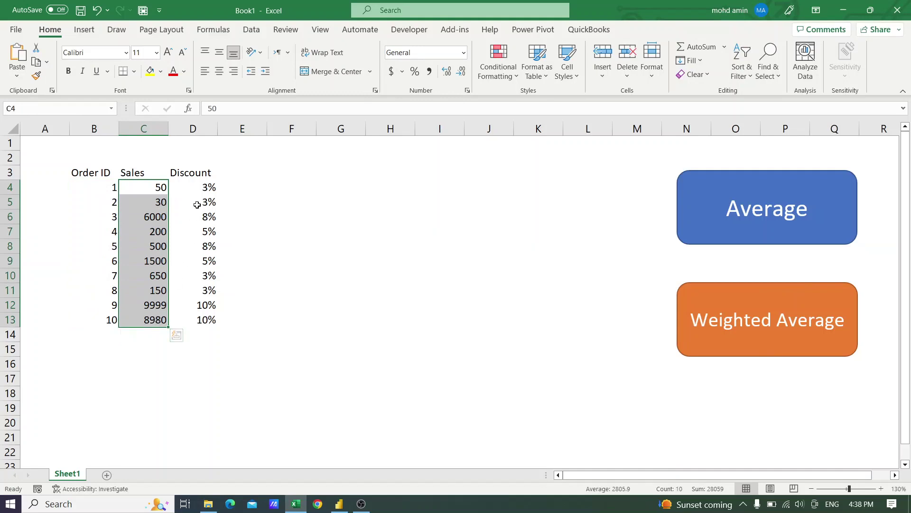
pyautogui.click(204, 188)
pyautogui.click(204, 259)
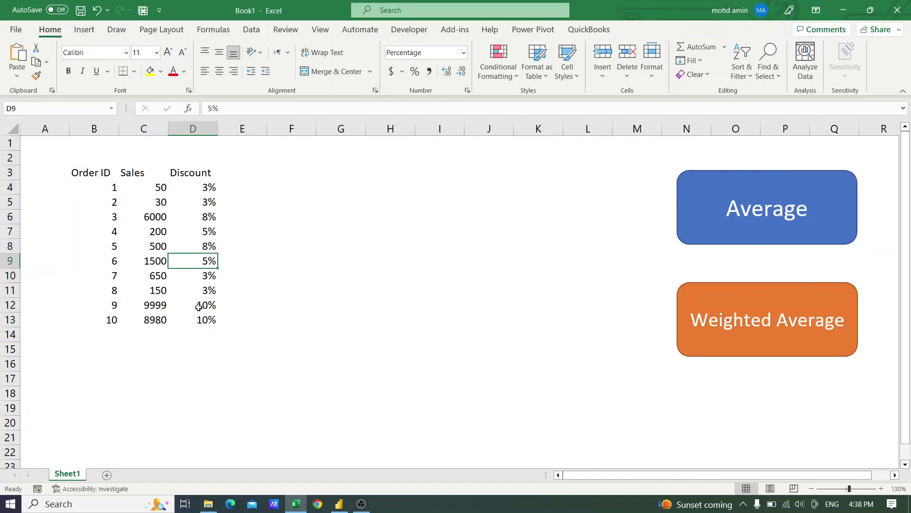
pyautogui.click(198, 307)
pyautogui.click(277, 266)
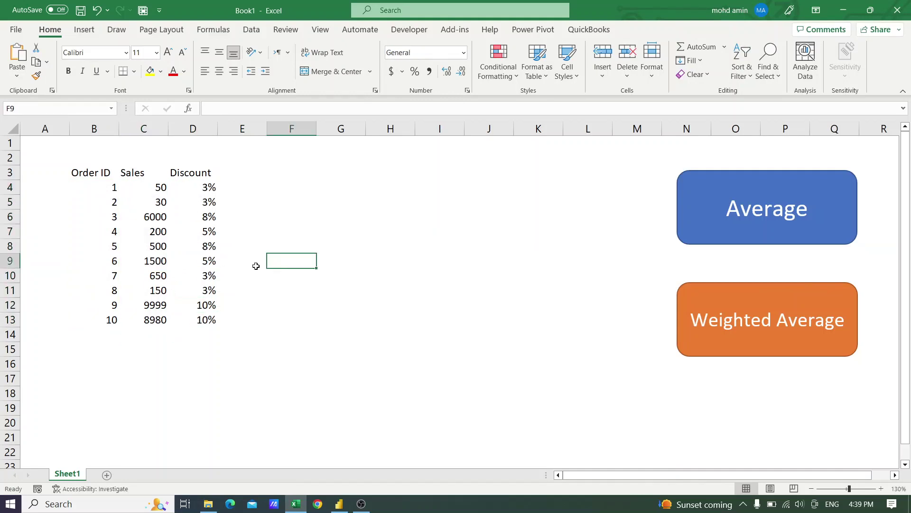
pyautogui.click(199, 292)
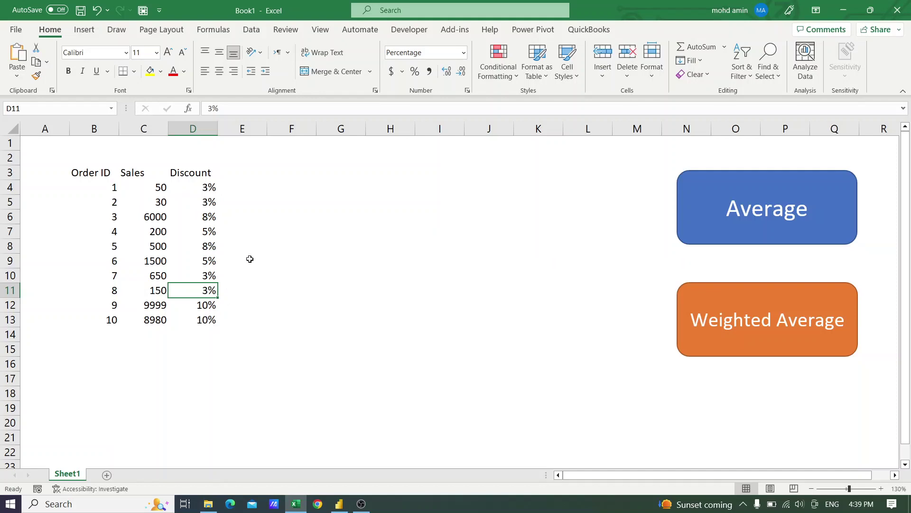
pyautogui.click(285, 247)
pyautogui.moveTo(98, 175); pyautogui.dragTo(211, 317)
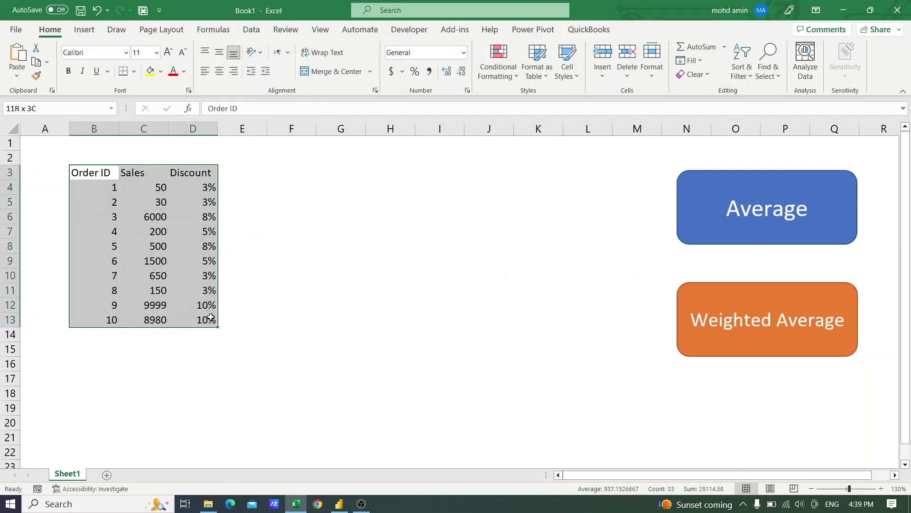
# Insert a PivotTable from the selected range at cell F3 on the existing worksheet.
pyautogui.click(84, 29)
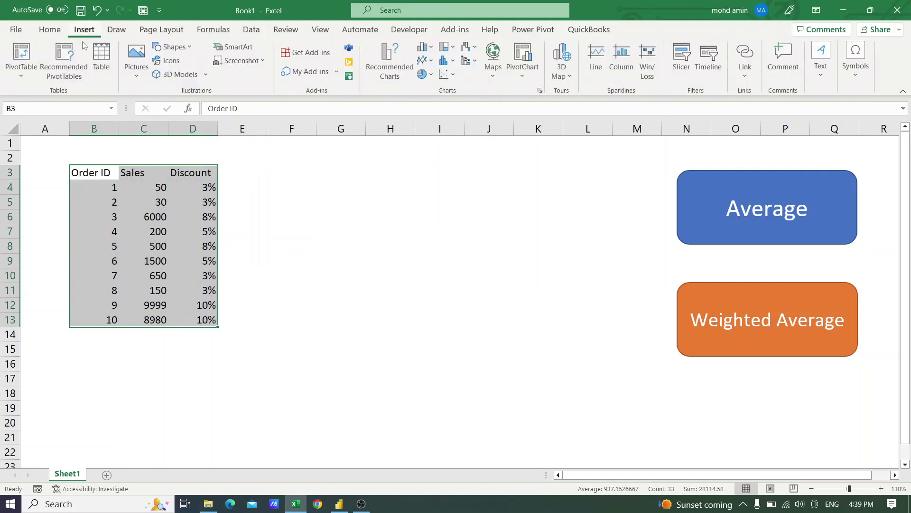
pyautogui.click(28, 72)
pyautogui.click(72, 93)
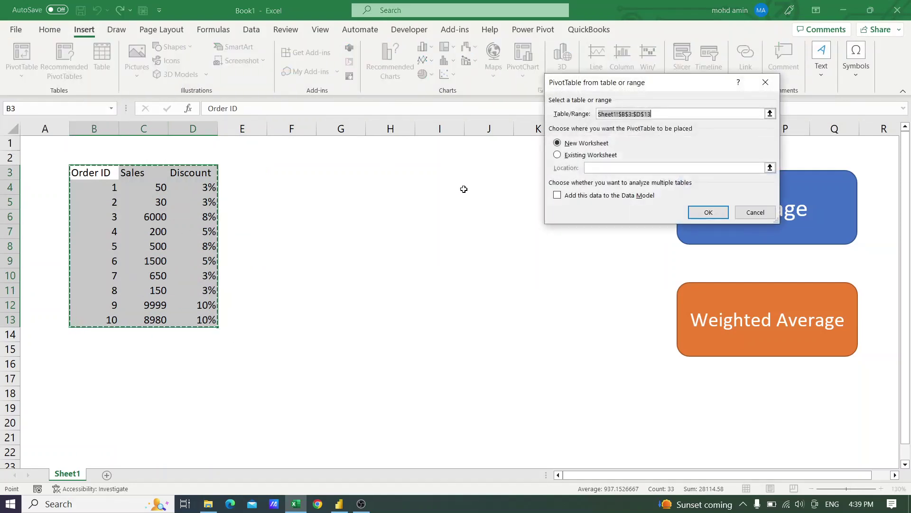
pyautogui.click(587, 155)
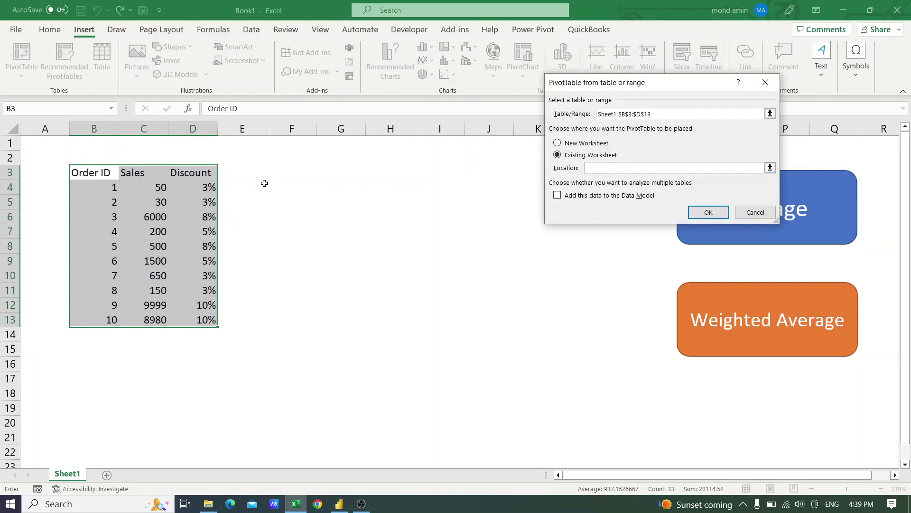
pyautogui.click(288, 168)
pyautogui.click(708, 212)
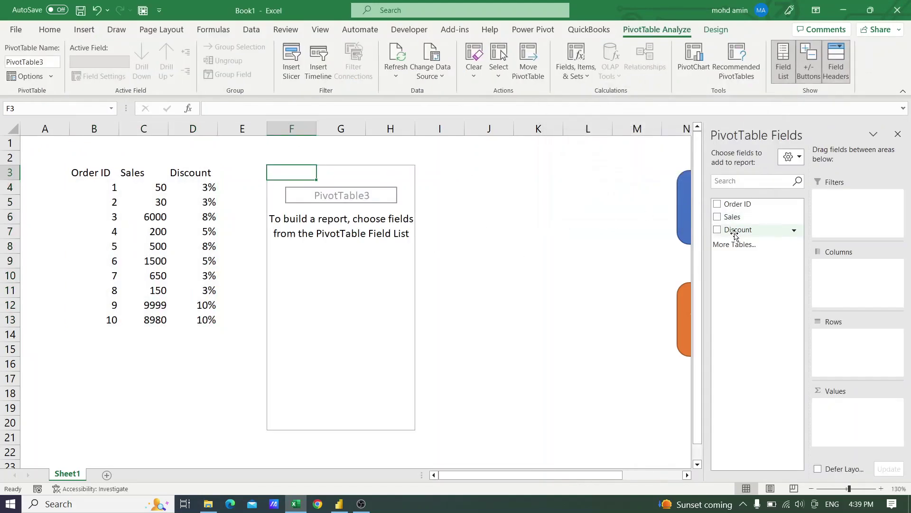
# Put Discount in Rows and add Sales to Values twice, as Sum of Sales and Sum of Sales2.
pyautogui.moveTo(737, 229); pyautogui.dragTo(857, 376)
pyautogui.moveTo(734, 217); pyautogui.dragTo(853, 409)
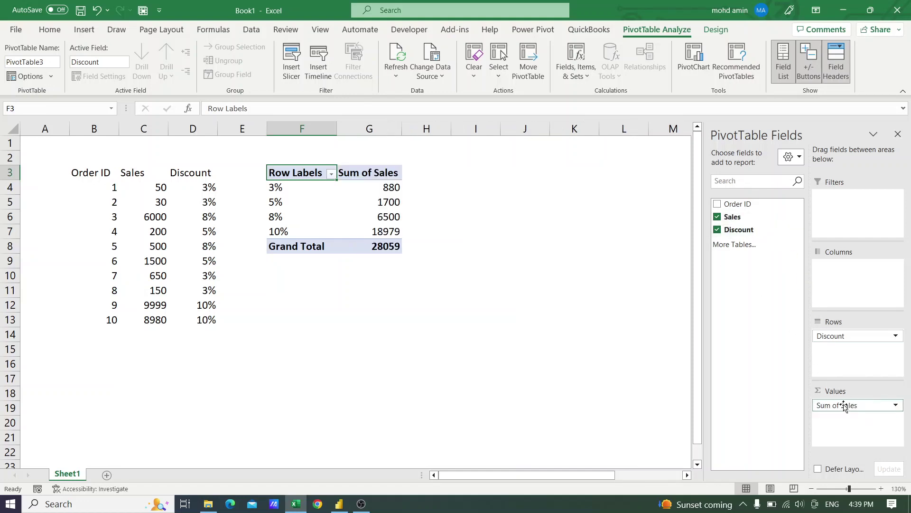
pyautogui.moveTo(738, 220); pyautogui.dragTo(862, 426)
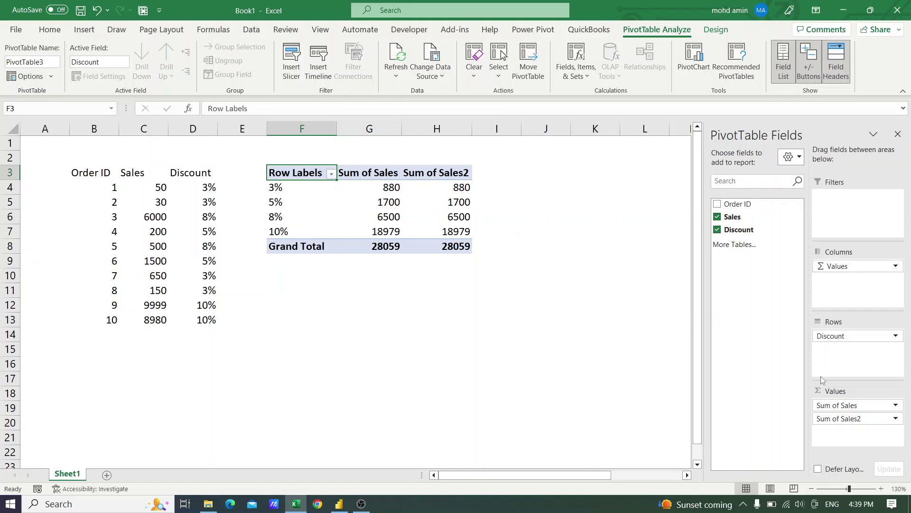
pyautogui.click(887, 420)
# Show Sum of Sales2 as % of Grand Total: 3.14%, 6.06%, 23.17%, 67.64%.
pyautogui.click(866, 405)
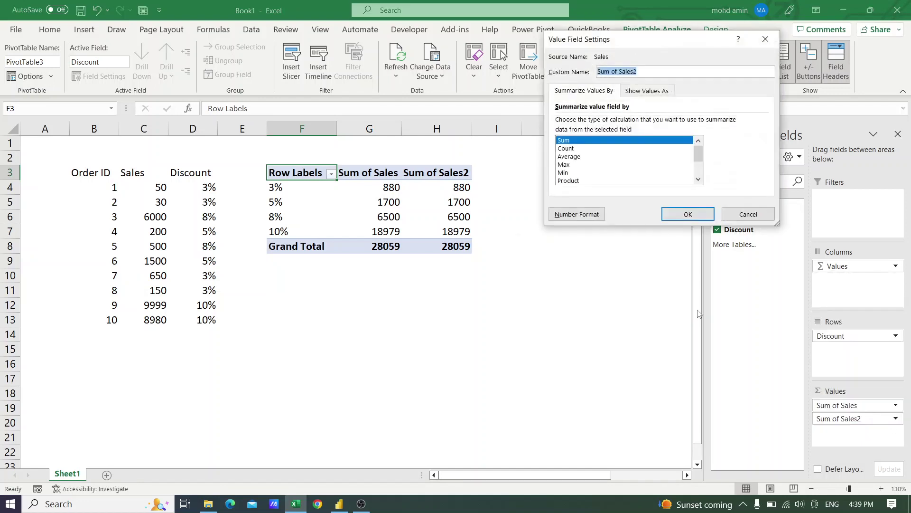
pyautogui.click(641, 91)
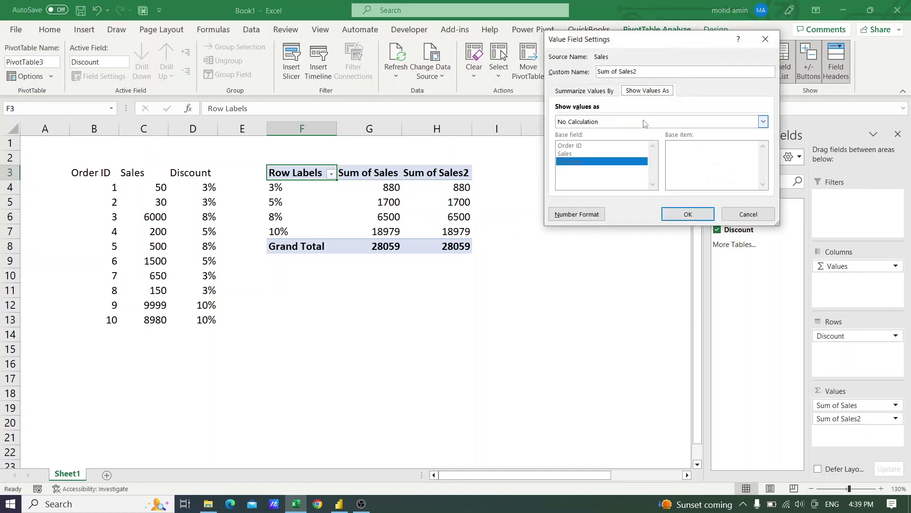
pyautogui.click(763, 121)
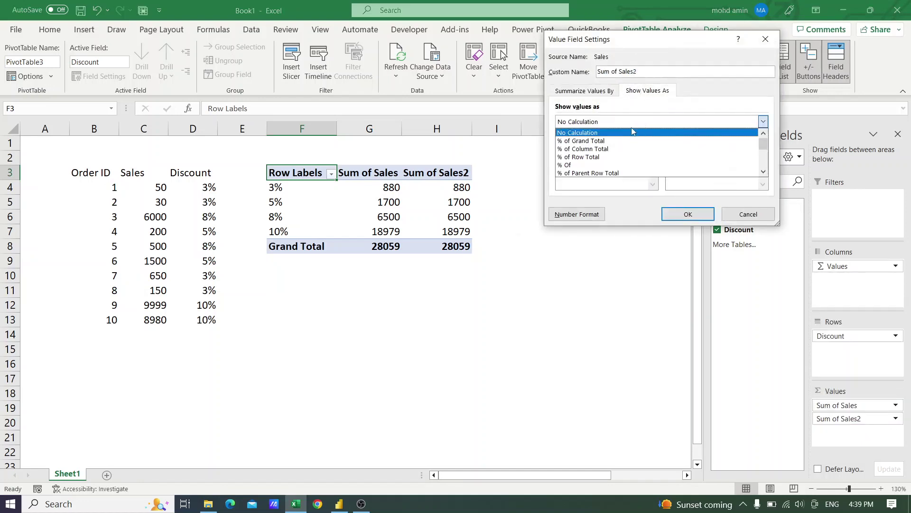
pyautogui.click(588, 141)
pyautogui.click(678, 212)
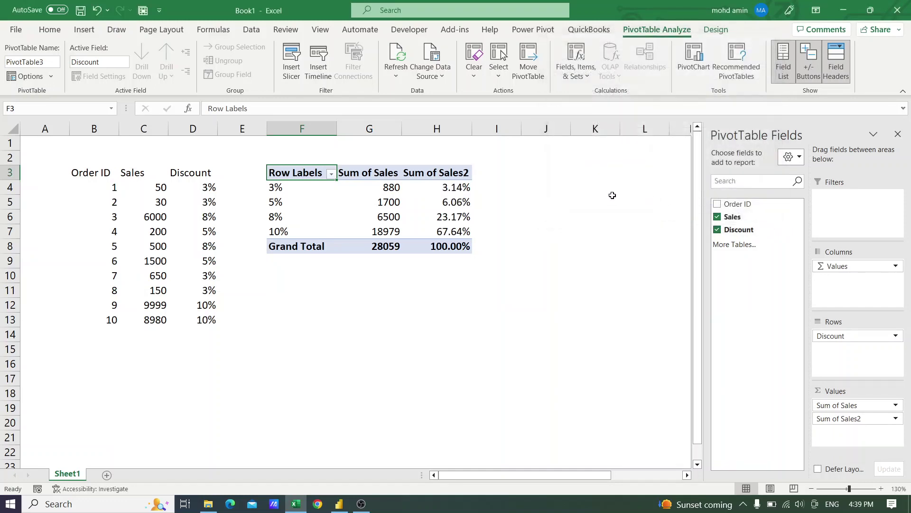
# Rename the Sum of Sales header in G3 to Sales_.
pyautogui.click(375, 175)
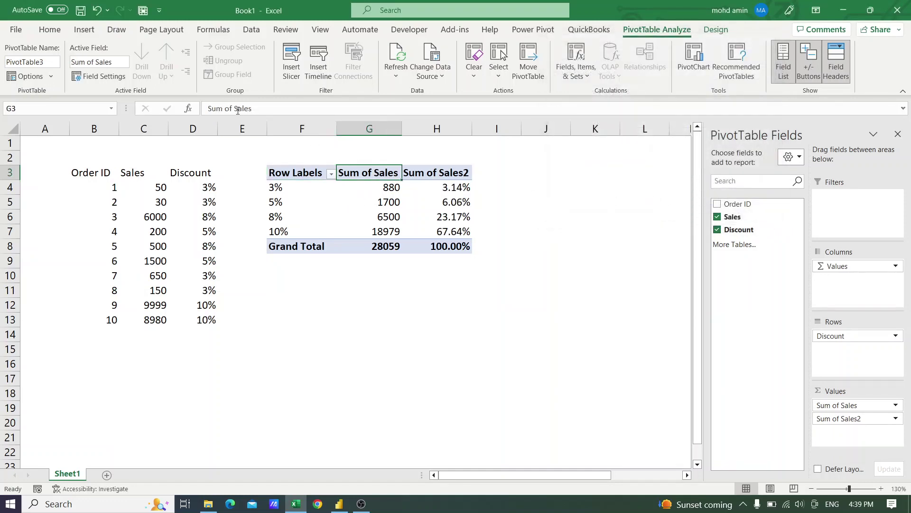
pyautogui.moveTo(237, 108); pyautogui.dragTo(202, 108)
pyautogui.press('BackSpace')
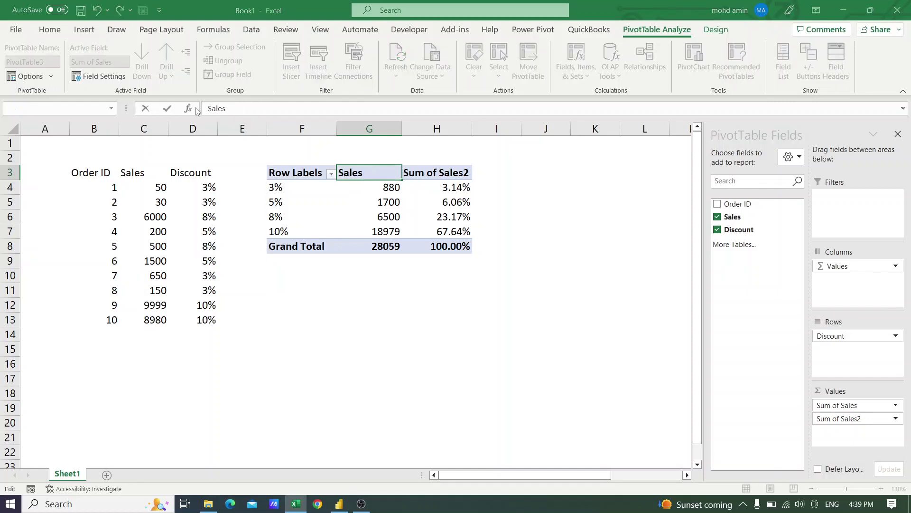
pyautogui.press('Return')
pyautogui.click(449, 288)
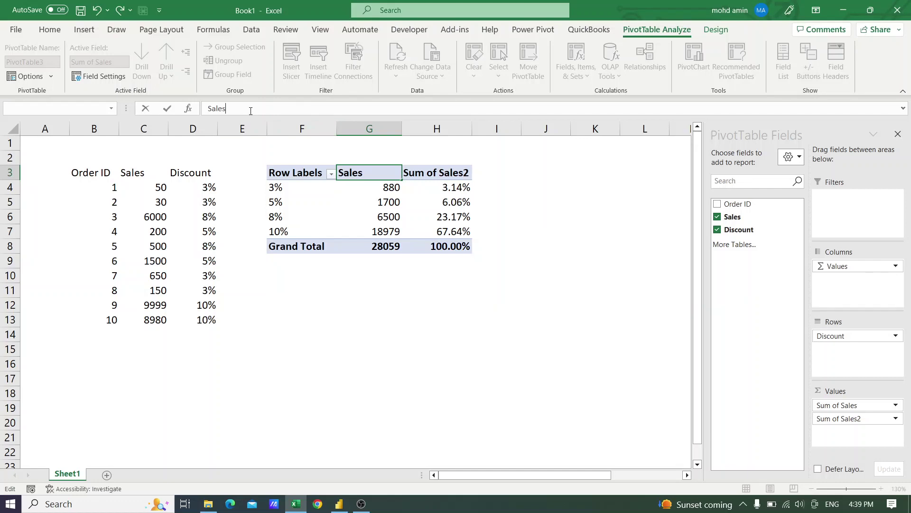
pyautogui.press('Return')
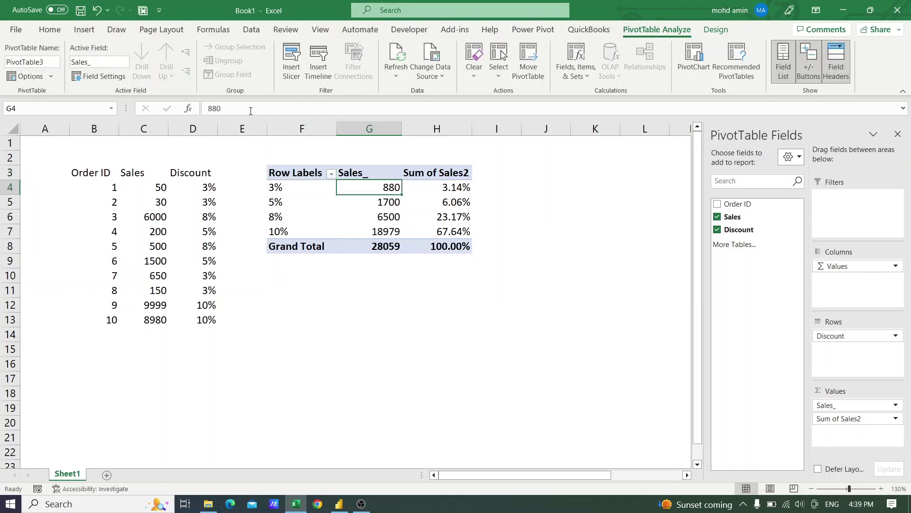
# Rename the Sum of Sales2 header in H3 to Weight.
pyautogui.click(277, 196)
pyautogui.click(278, 202)
pyautogui.click(278, 231)
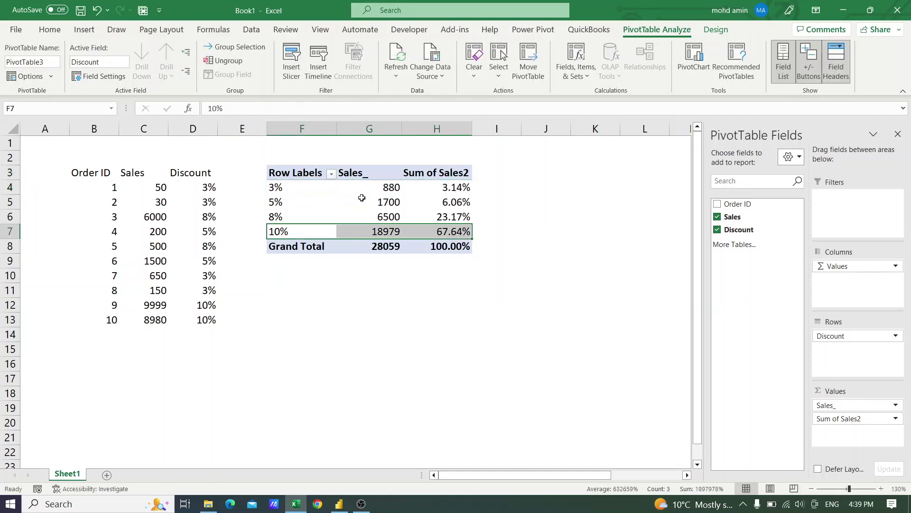
pyautogui.click(422, 177)
pyautogui.tripleClick(268, 111)
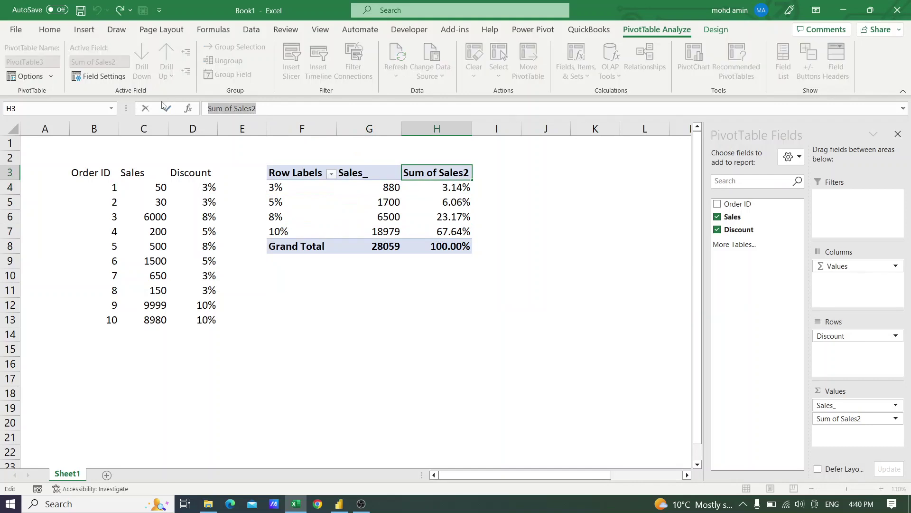
pyautogui.write('Weight')
pyautogui.press('Return')
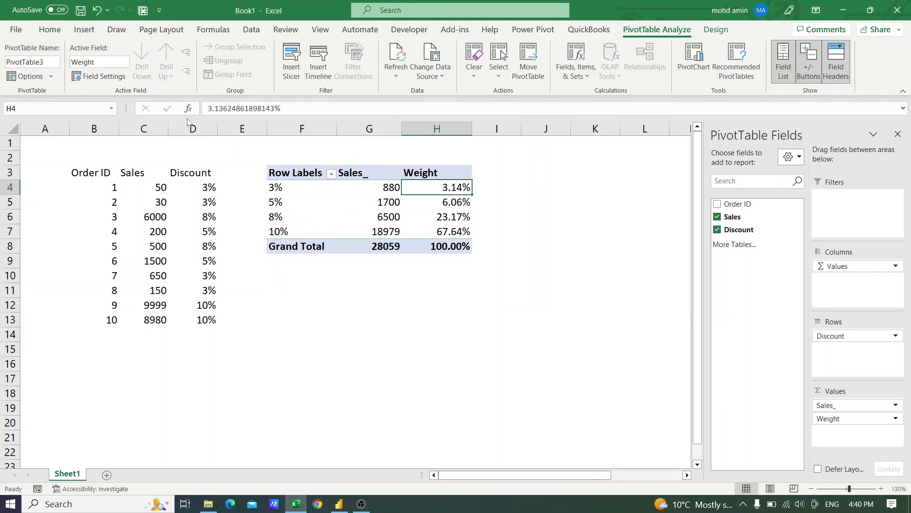
# Check the 880 sales total and the 3.14% and 67.64% weights in the pivot.
pyautogui.click(374, 190)
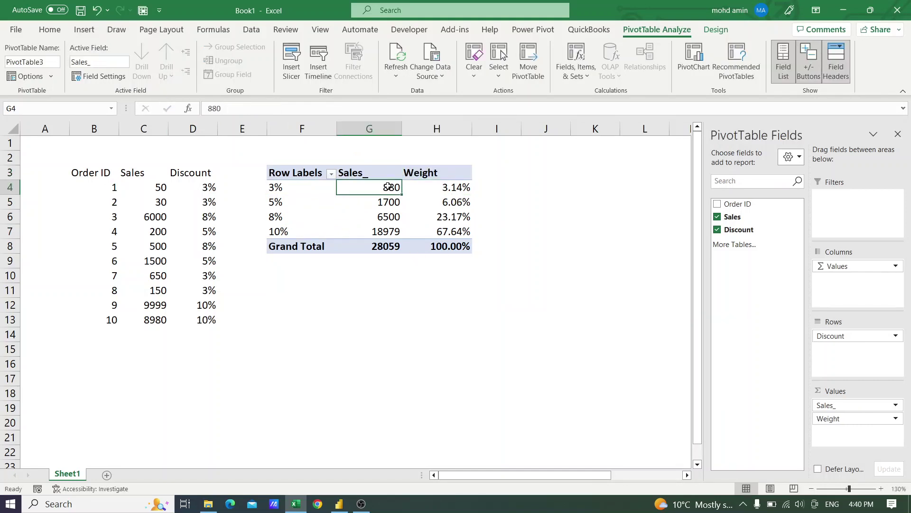
pyautogui.click(451, 190)
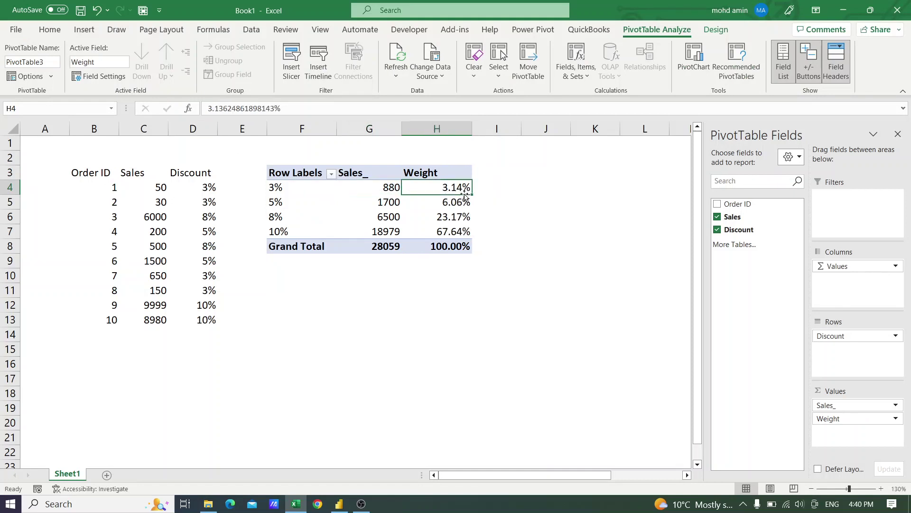
pyautogui.click(451, 233)
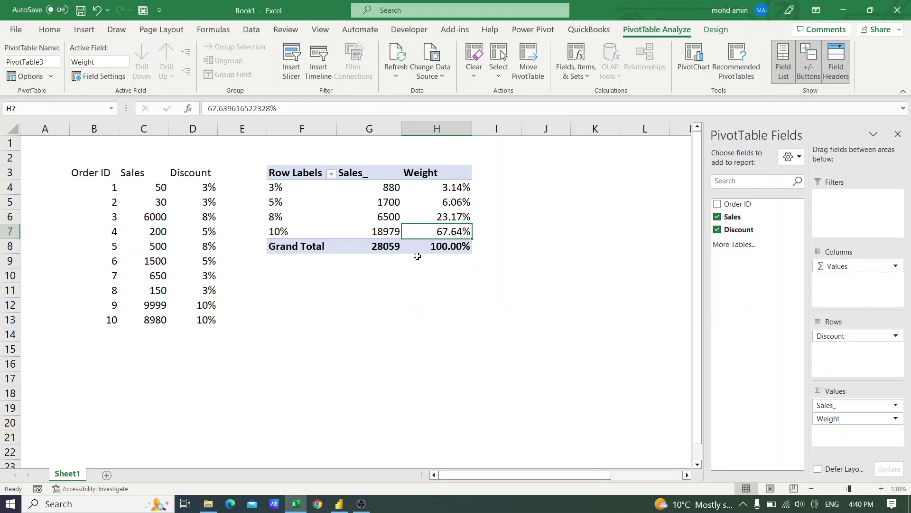
pyautogui.click(453, 190)
pyautogui.click(454, 202)
pyautogui.click(444, 217)
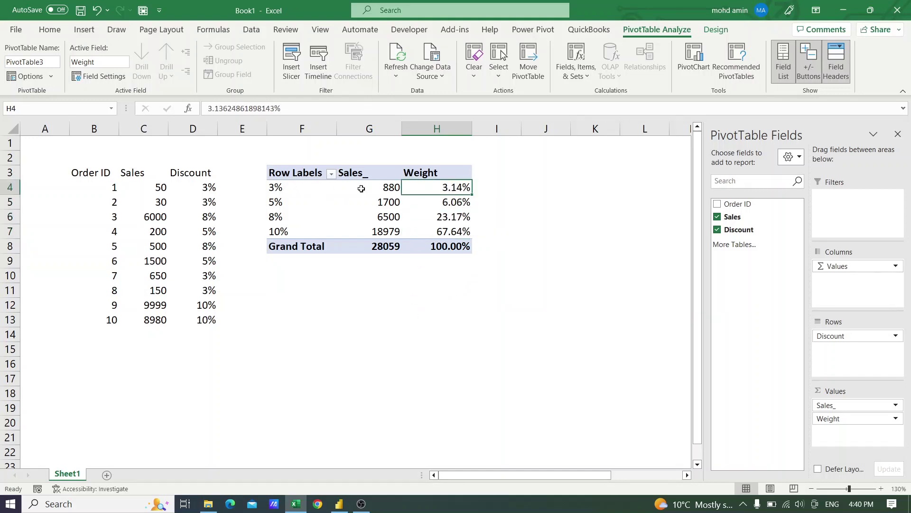
# Walk through the 3%, 5%, 8% and 10% discount rows and their weights.
pyautogui.click(294, 189)
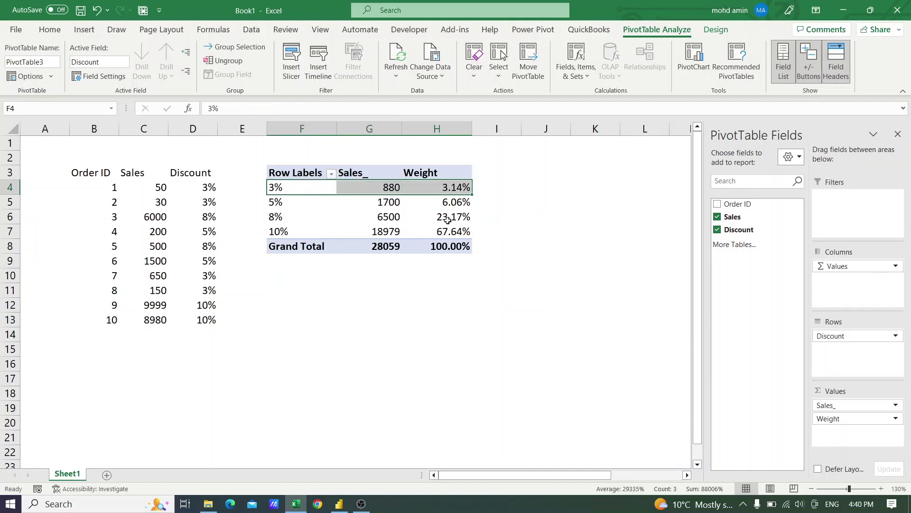
pyautogui.click(448, 220)
pyautogui.click(446, 202)
pyautogui.click(281, 202)
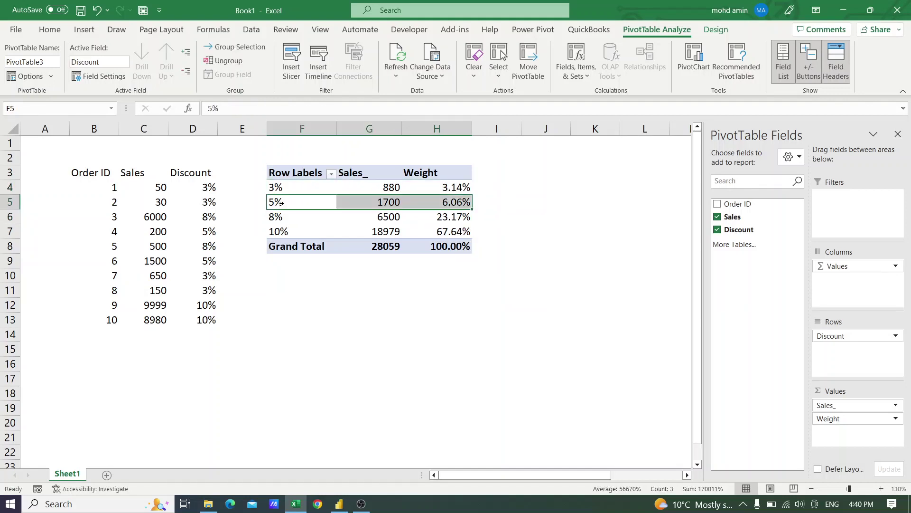
pyautogui.click(446, 220)
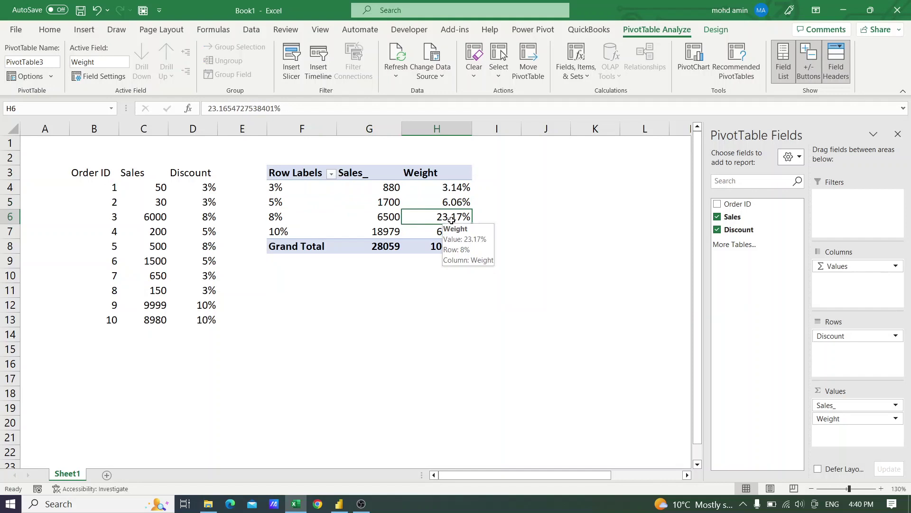
pyautogui.moveTo(313, 219); pyautogui.dragTo(427, 222)
pyautogui.click(449, 232)
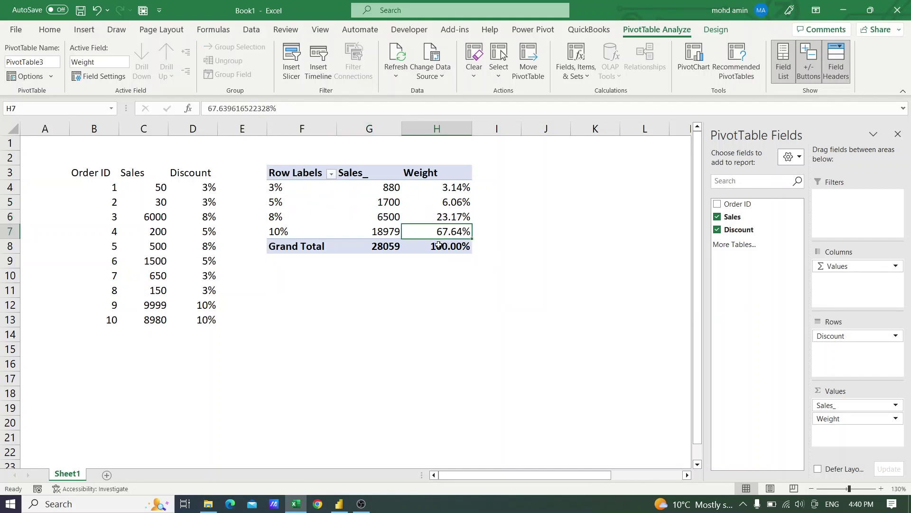
pyautogui.moveTo(435, 245)
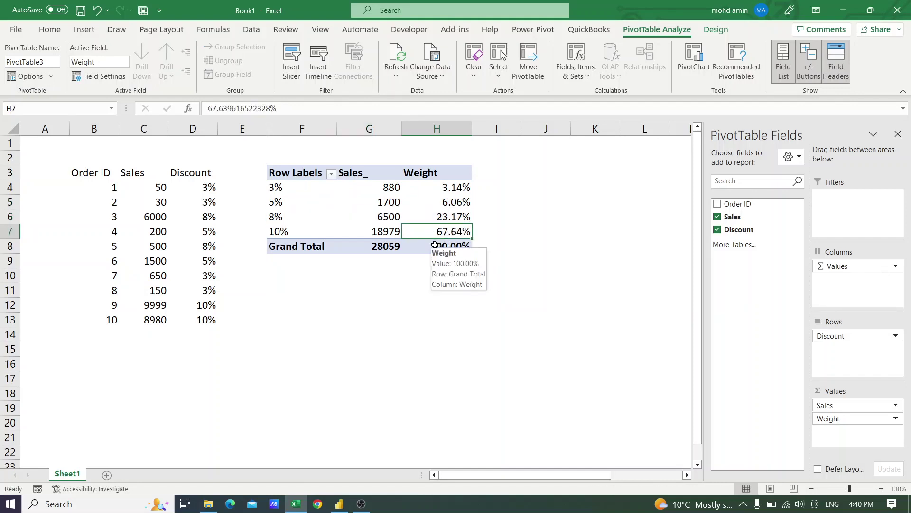
pyautogui.click(279, 232)
pyautogui.click(503, 193)
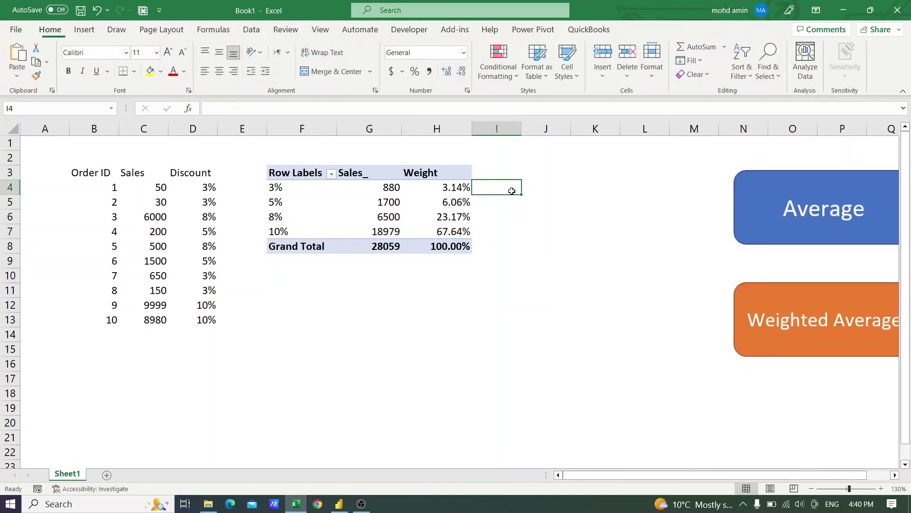
# Enter =F4*H4 in I4, fill it down to I7, and format to one decimal place.
pyautogui.write('=')
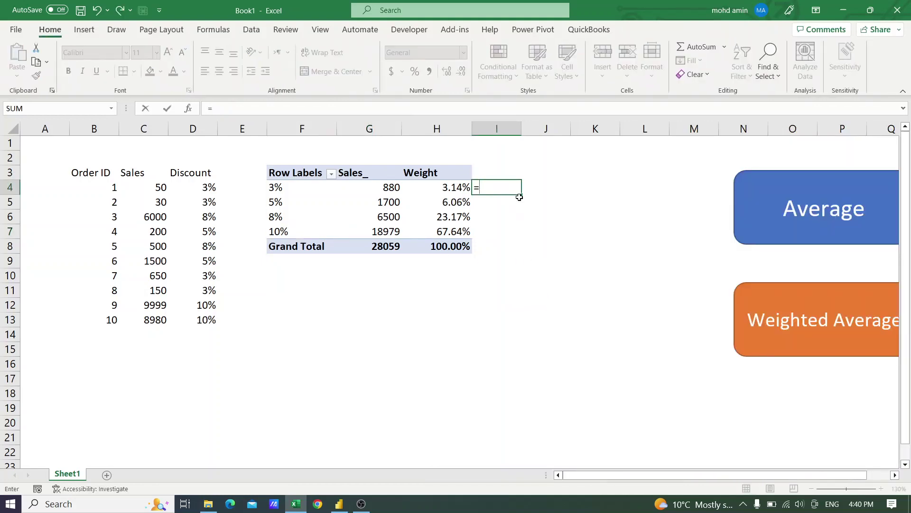
pyautogui.click(302, 192)
pyautogui.write('*')
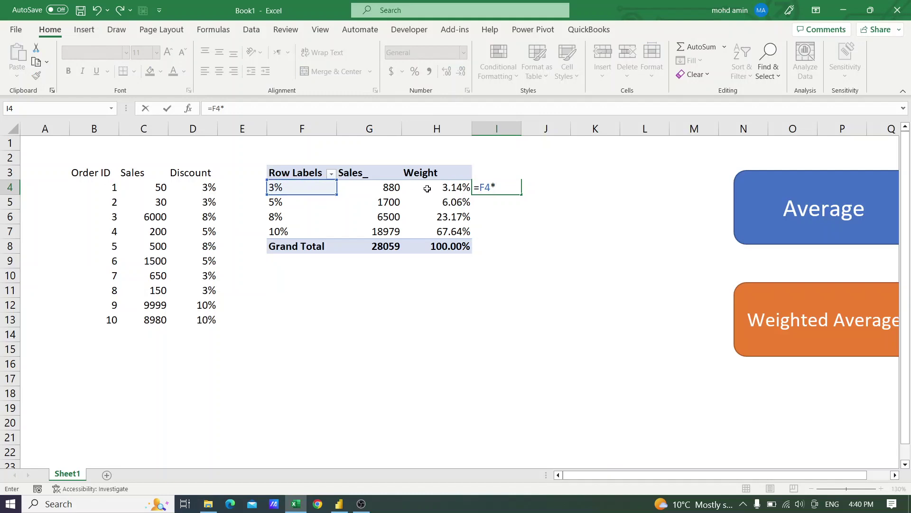
pyautogui.write('H')
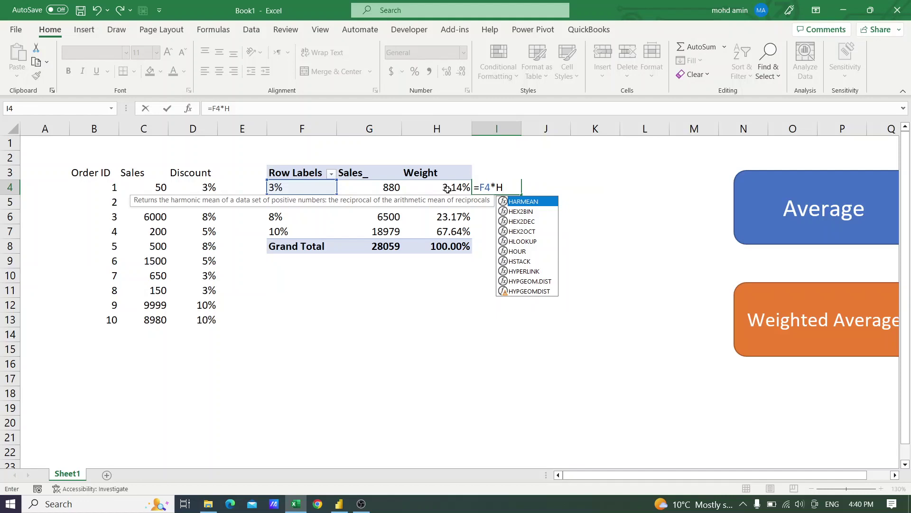
pyautogui.write('4')
pyautogui.press('Return')
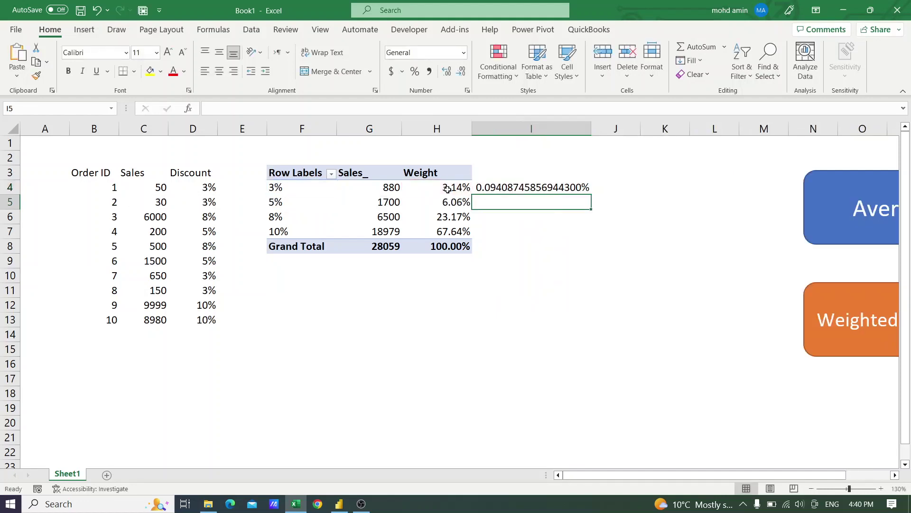
pyautogui.click(552, 190)
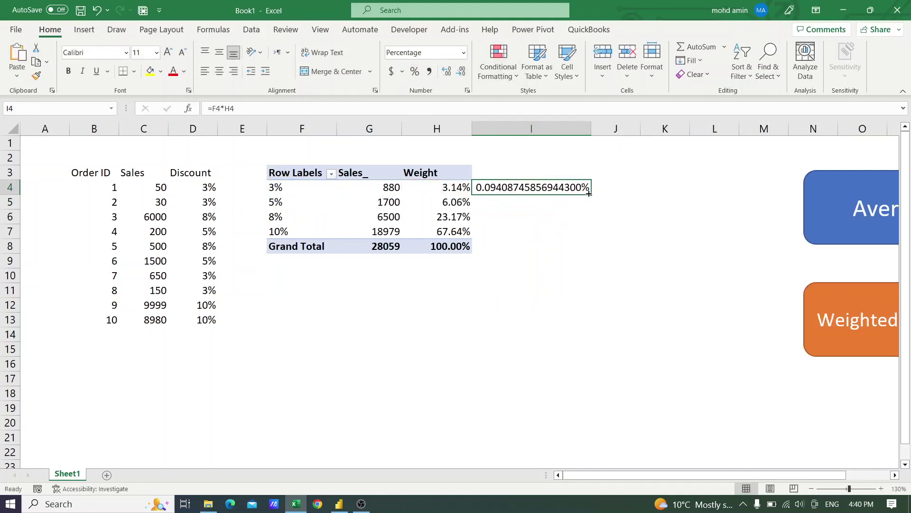
pyautogui.moveTo(589, 193); pyautogui.dragTo(589, 238)
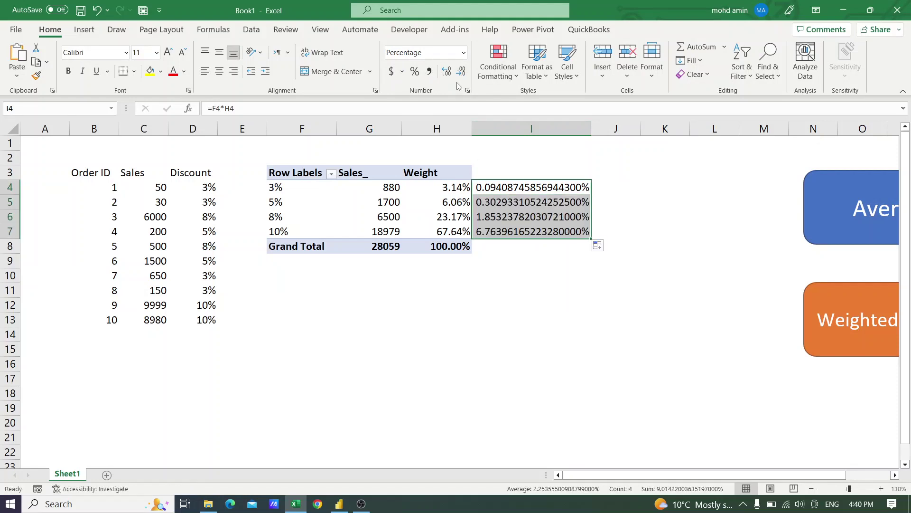
pyautogui.click(415, 72)
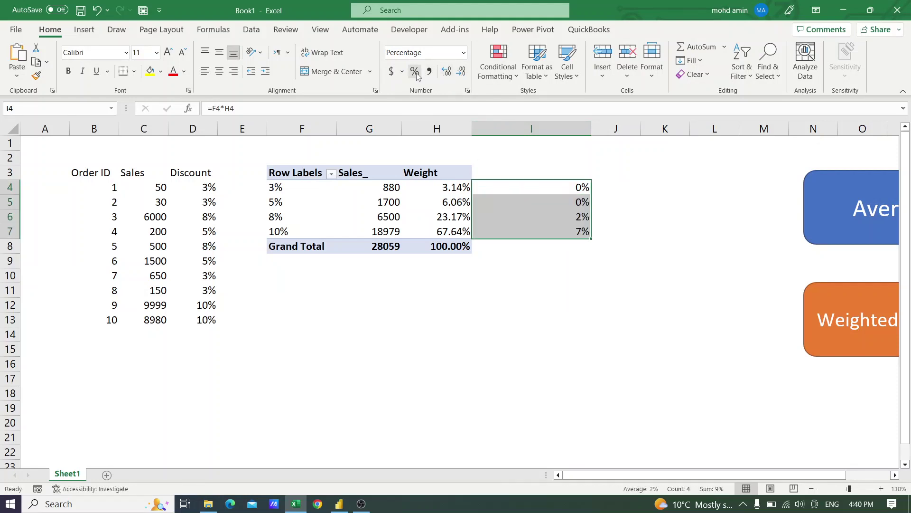
pyautogui.click(447, 73)
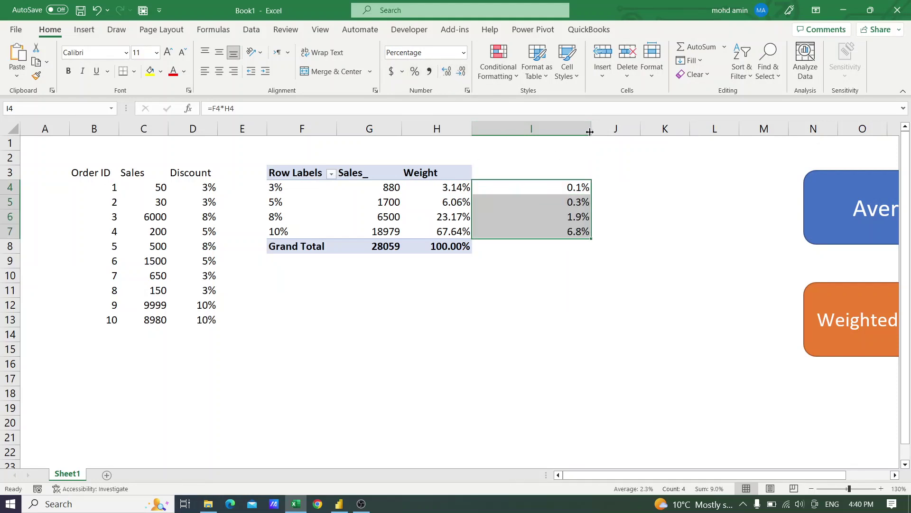
pyautogui.moveTo(592, 128); pyautogui.dragTo(521, 129)
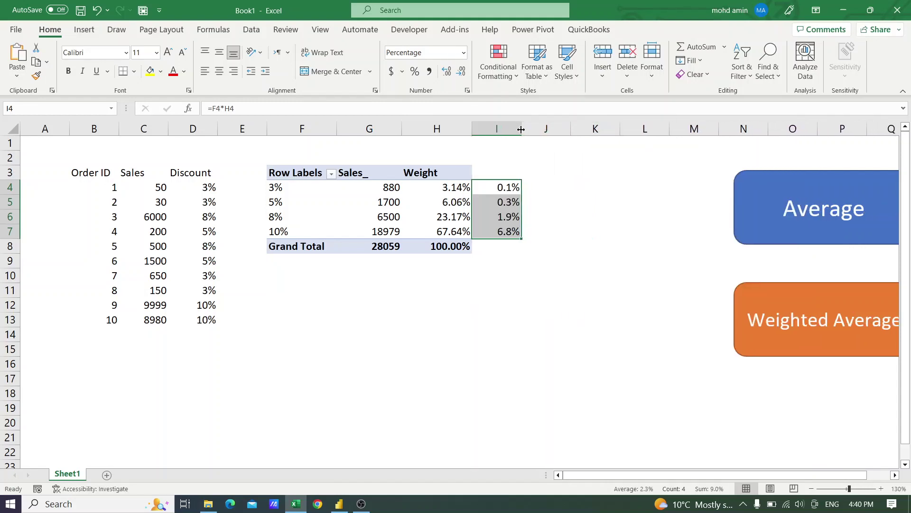
# Move the Average and Weighted Average shapes closer to the table.
pyautogui.moveTo(753, 195); pyautogui.dragTo(684, 182)
pyautogui.moveTo(802, 295); pyautogui.dragTo(737, 266)
pyautogui.click(526, 260)
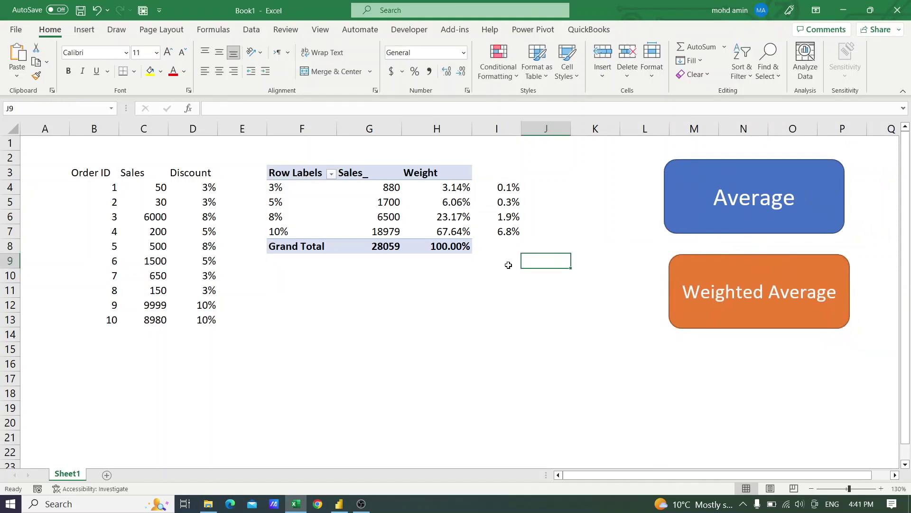
pyautogui.click(506, 272)
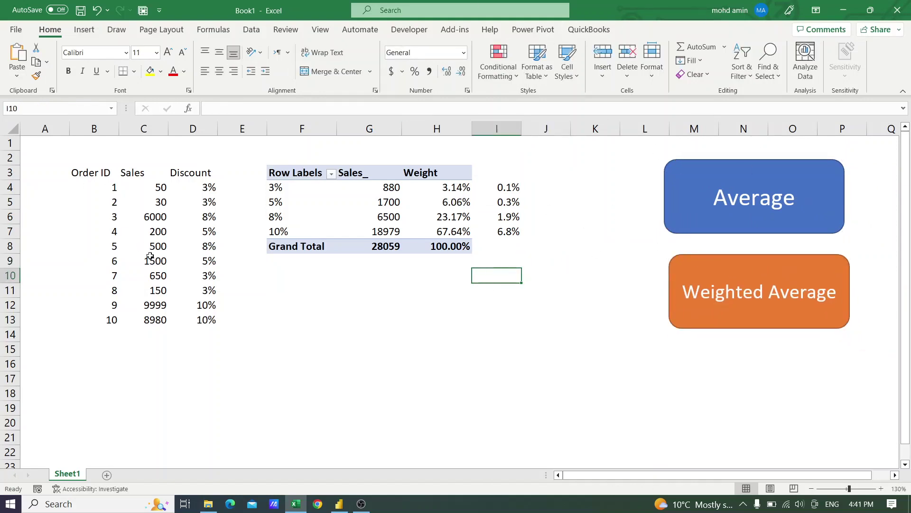
# Review the Discount column and type the label Average in F13.
pyautogui.click(456, 363)
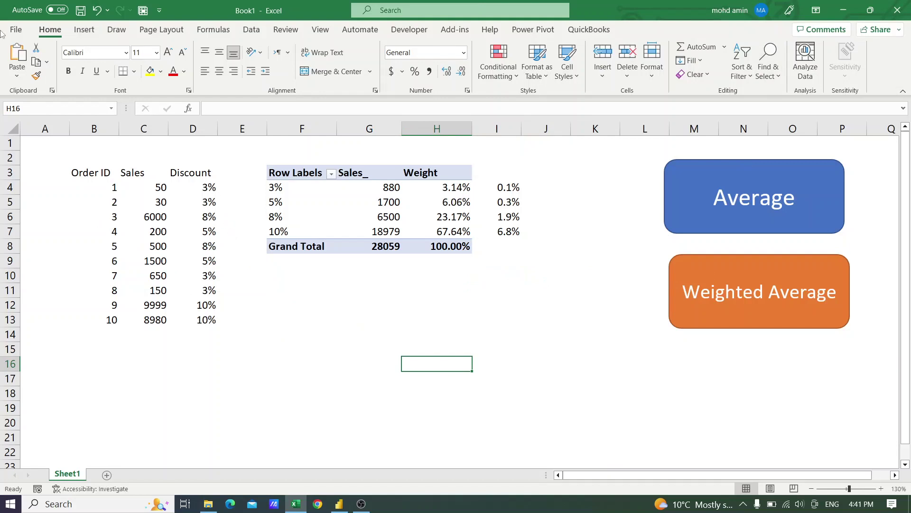
pyautogui.moveTo(210, 189); pyautogui.dragTo(209, 319)
pyautogui.click(343, 322)
pyautogui.click(292, 325)
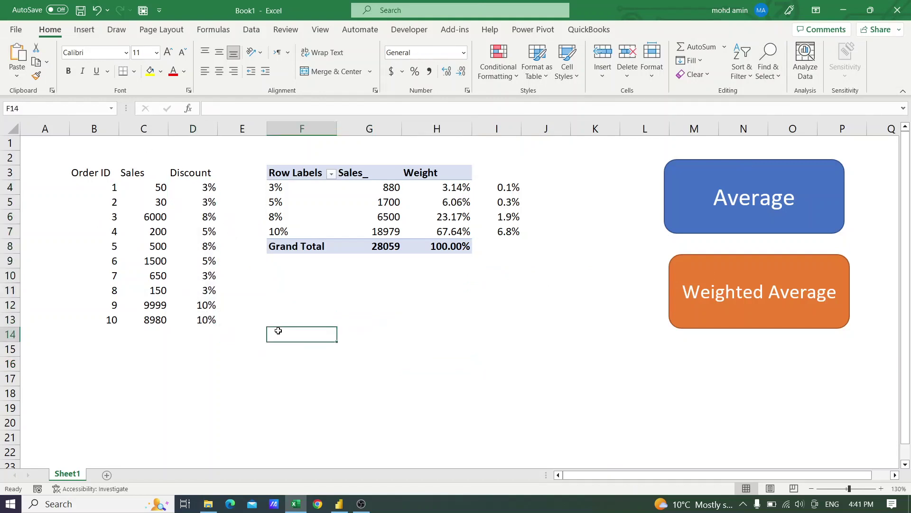
pyautogui.write('Average')
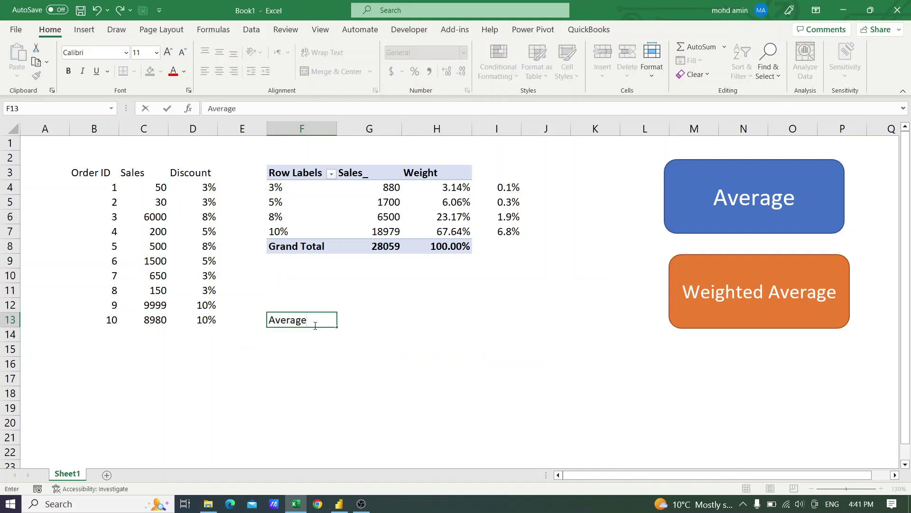
pyautogui.press('Return')
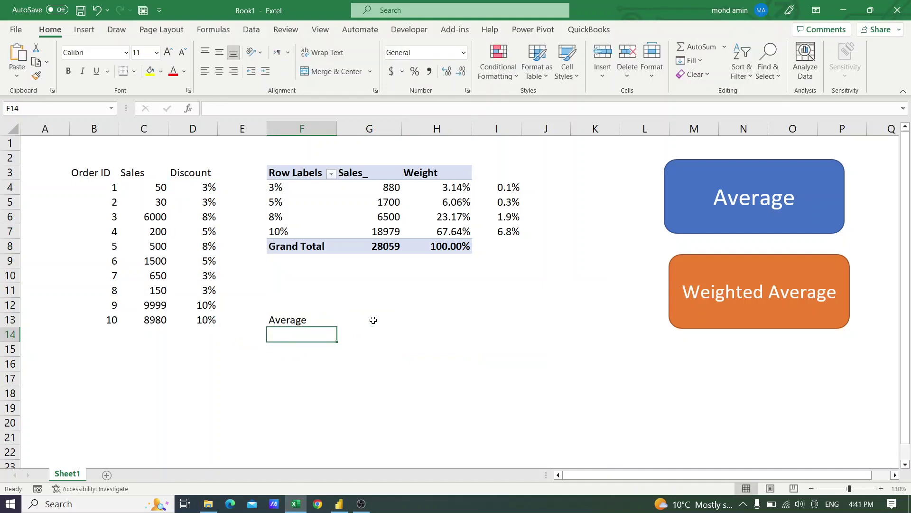
# Enter =AVERAGE(D4:D13) in G13 and show it to one decimal as 5.8%.
pyautogui.click(359, 321)
pyautogui.write('=avera')
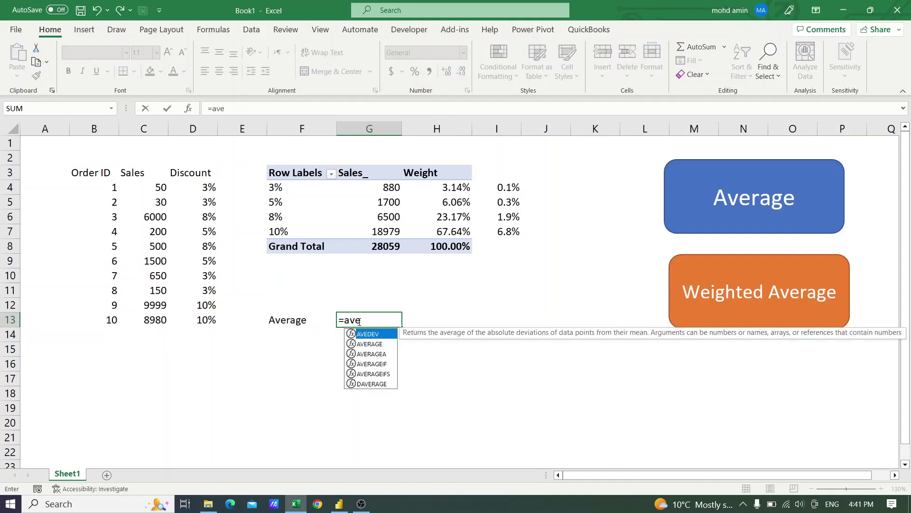
pyautogui.doubleClick(361, 334)
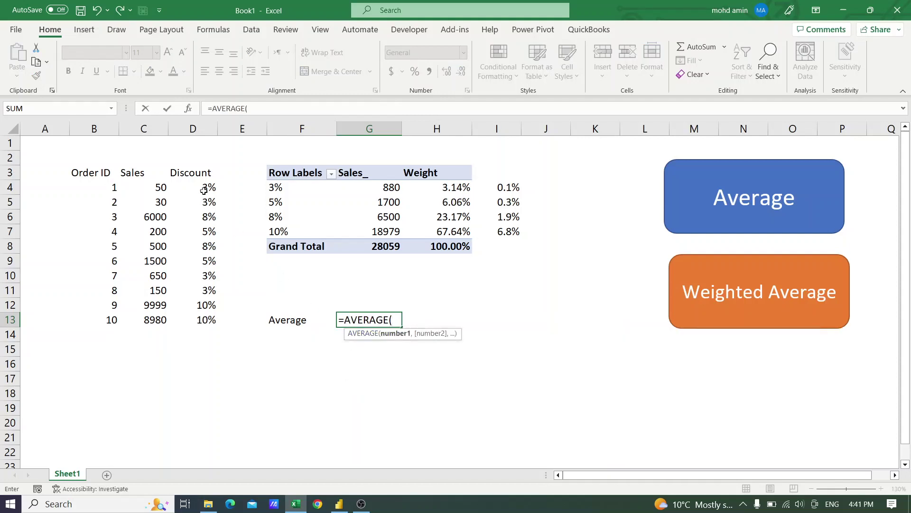
pyautogui.moveTo(204, 188); pyautogui.dragTo(205, 319)
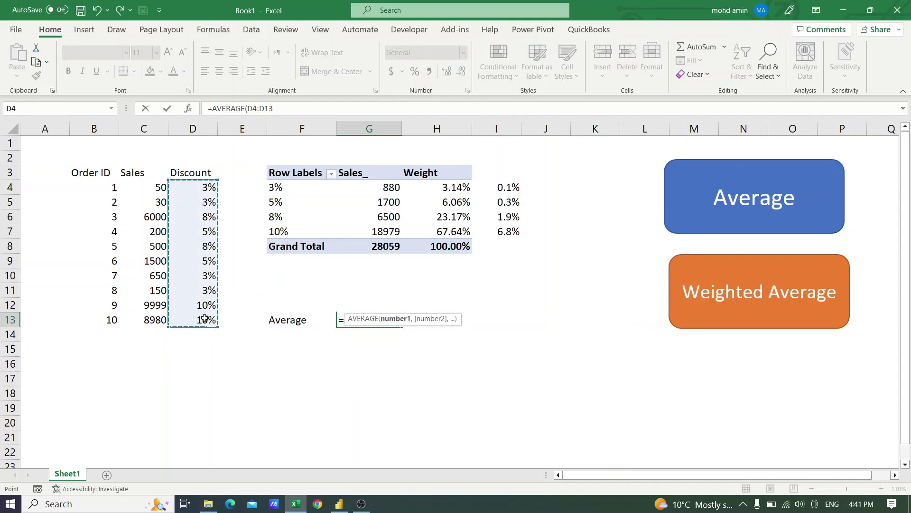
pyautogui.press('Return')
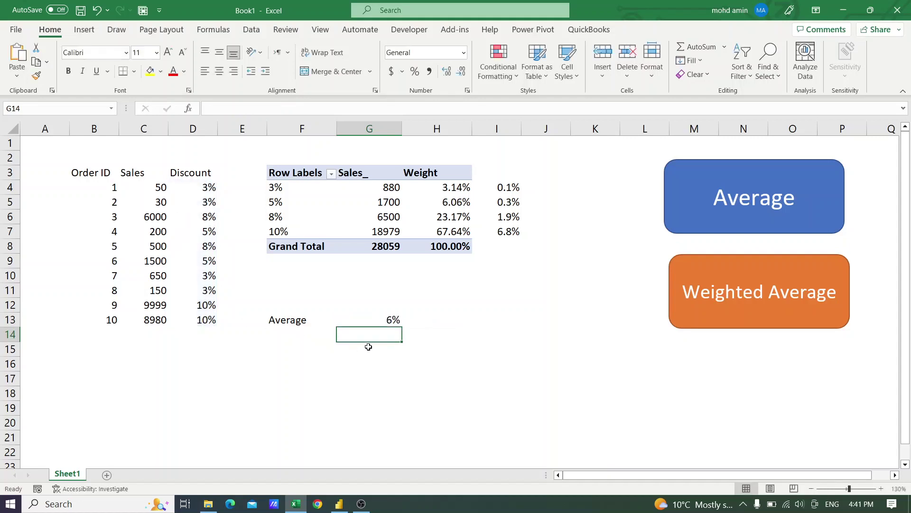
pyautogui.click(382, 318)
pyautogui.click(446, 72)
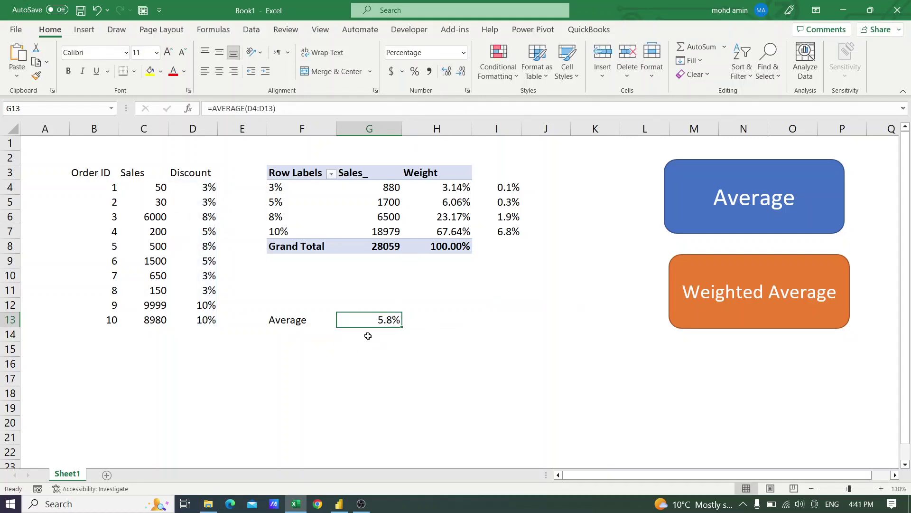
# Type the label Weight Average in F14.
pyautogui.click(290, 340)
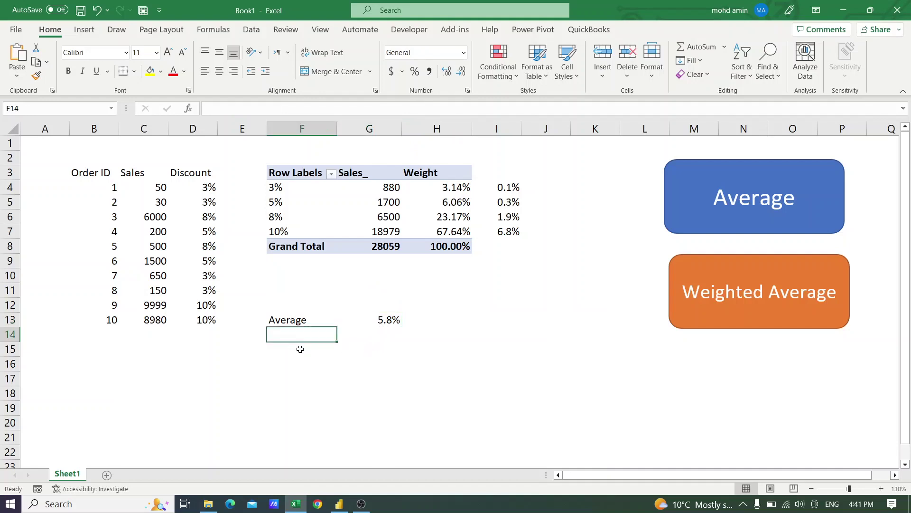
pyautogui.write('Wei')
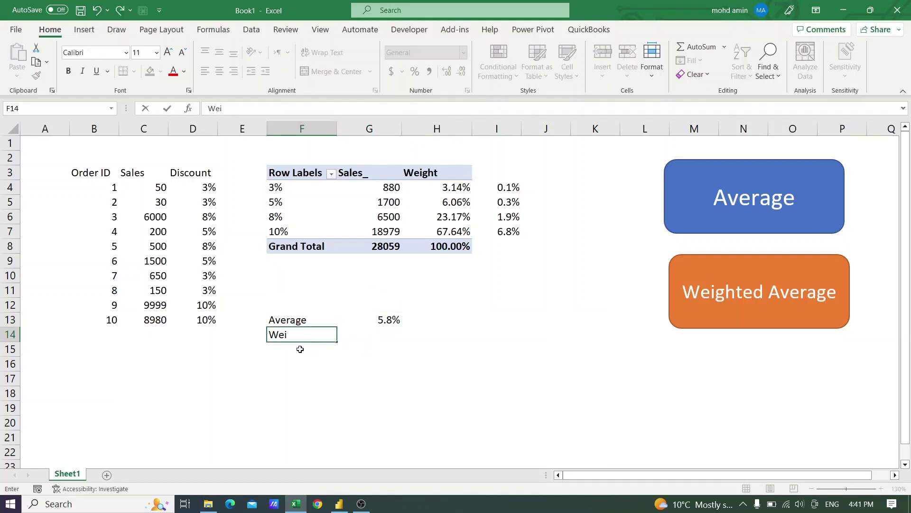
pyautogui.write('ght Averag')
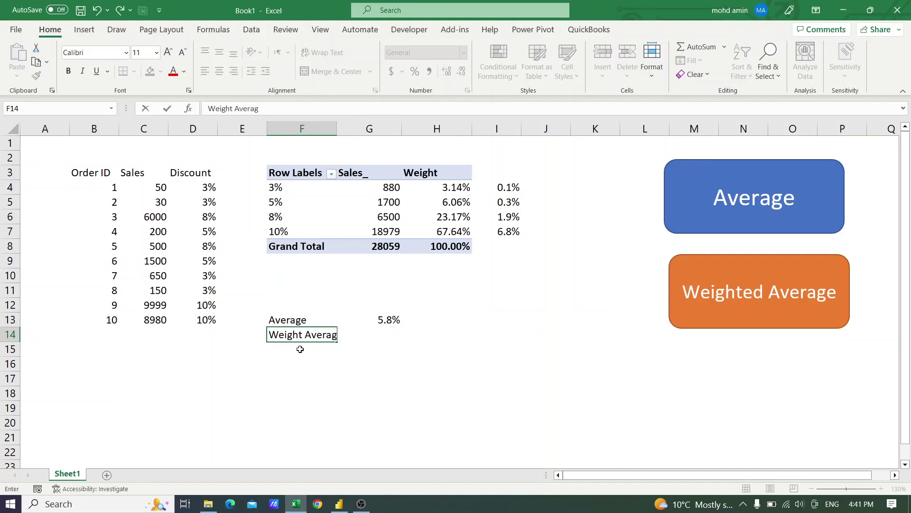
pyautogui.write('e')
pyautogui.press('Tab')
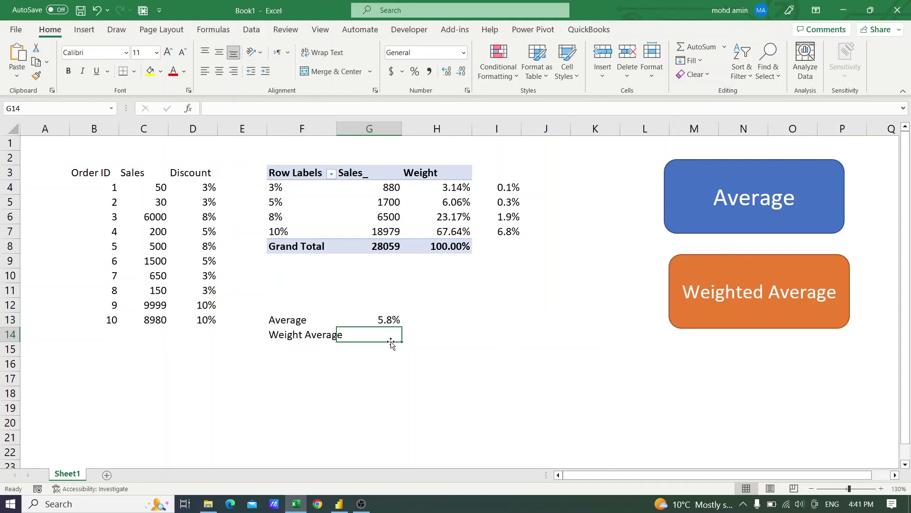
# Enter =SUM(I4:I7) in G14, giving 9.0%, and compare it with the Average formula.
pyautogui.write('sum')
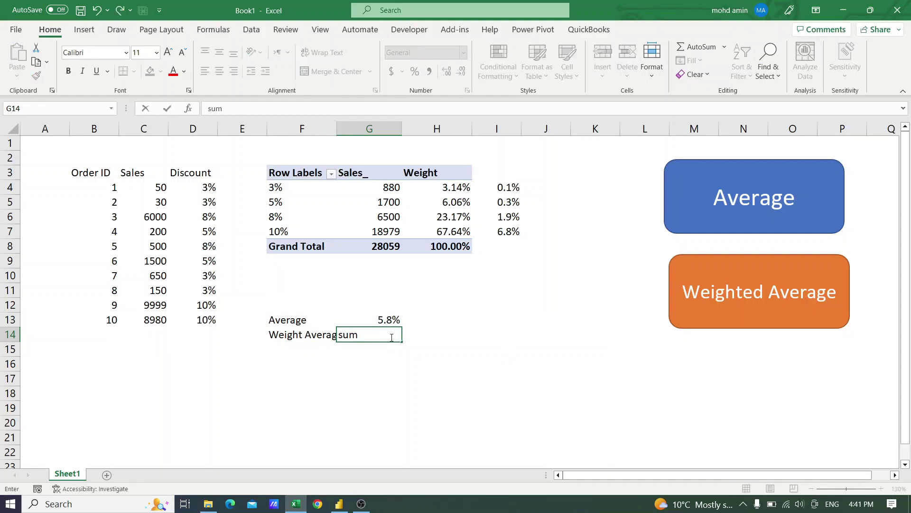
pyautogui.press('BackSpace')
pyautogui.press('BackSpace')
pyautogui.press('BackSpace')
pyautogui.write('=sum')
pyautogui.press('Tab')
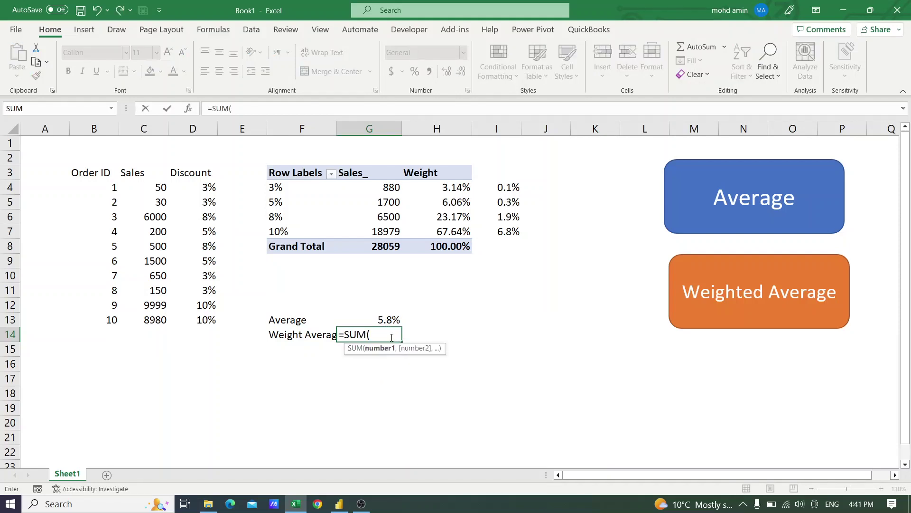
pyautogui.moveTo(495, 191); pyautogui.dragTo(501, 239)
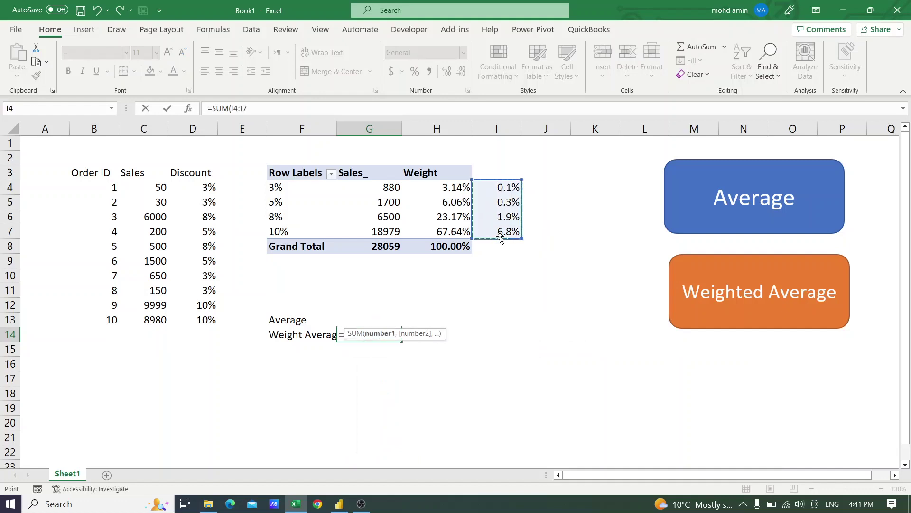
pyautogui.press('Return')
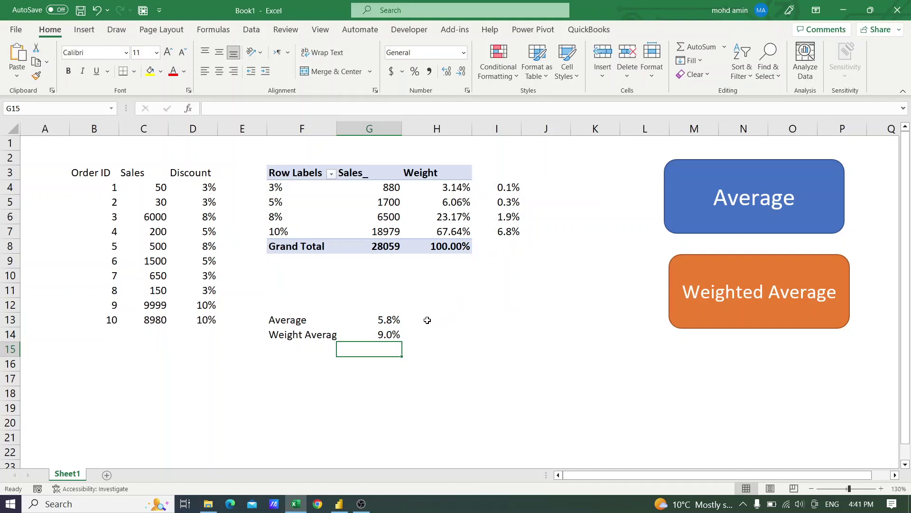
pyautogui.click(391, 321)
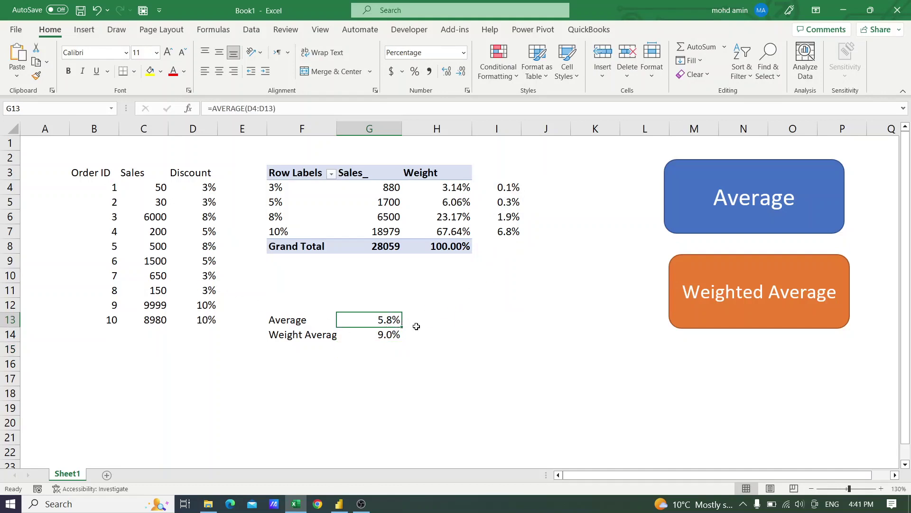
pyautogui.click(383, 338)
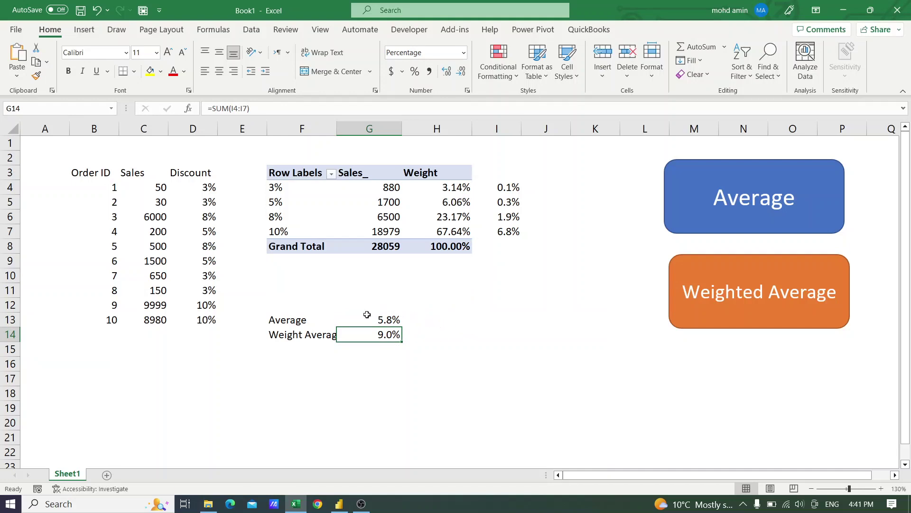
# Check orders 9 and 10's discounts, then change their sales to 40 and 10.
pyautogui.click(208, 307)
pyautogui.click(209, 318)
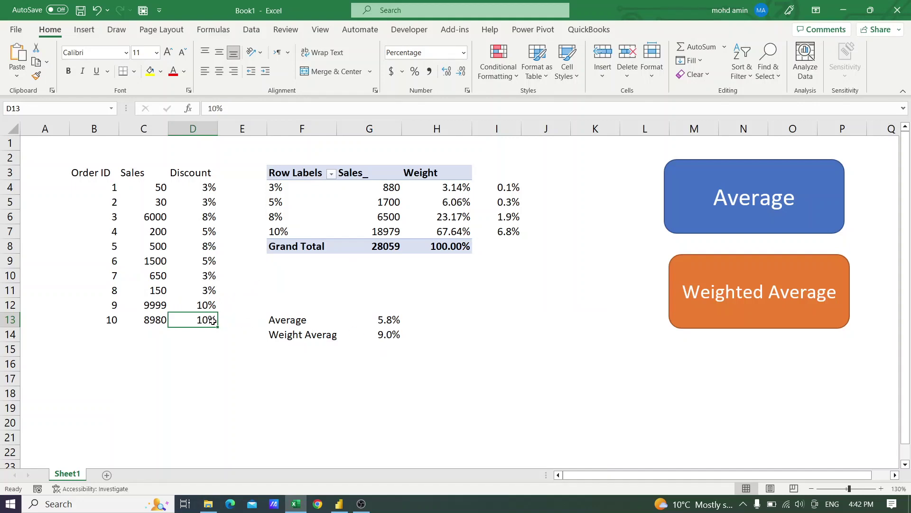
pyautogui.click(162, 307)
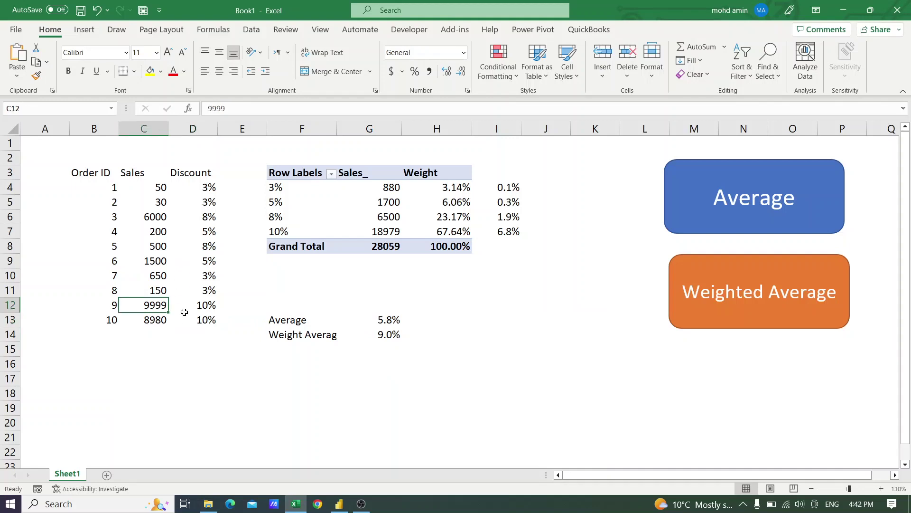
pyautogui.write('40')
pyautogui.press('Return')
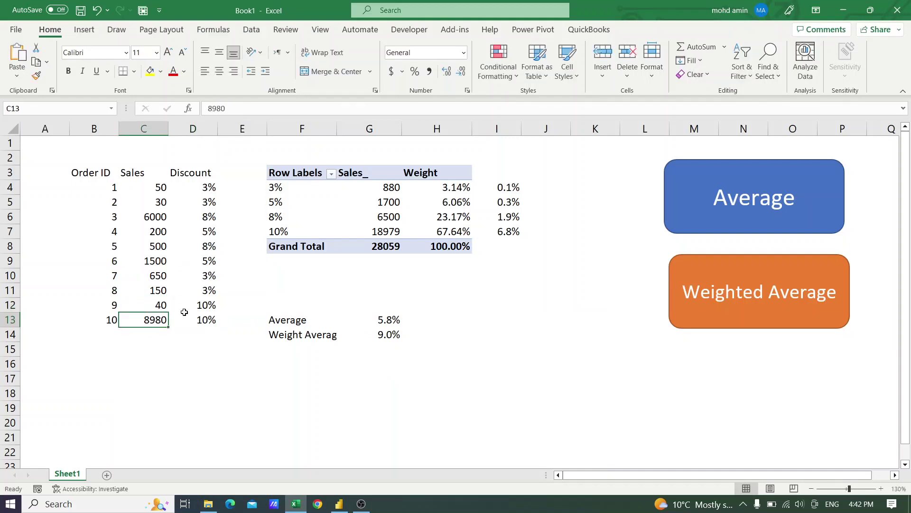
pyautogui.write('10')
pyautogui.press('Return')
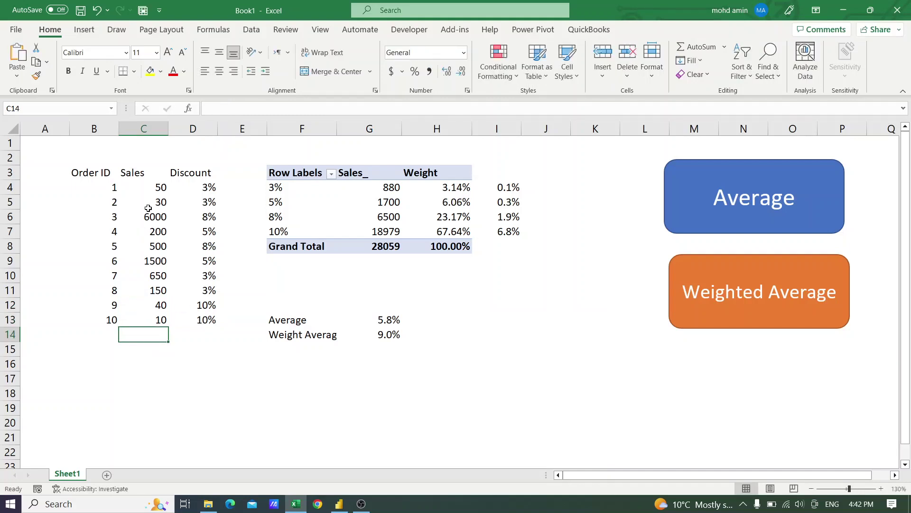
# Change the sales of orders 1, 2 and 7 to 9999, 8990 and 2500.
pyautogui.click(157, 191)
pyautogui.write('999')
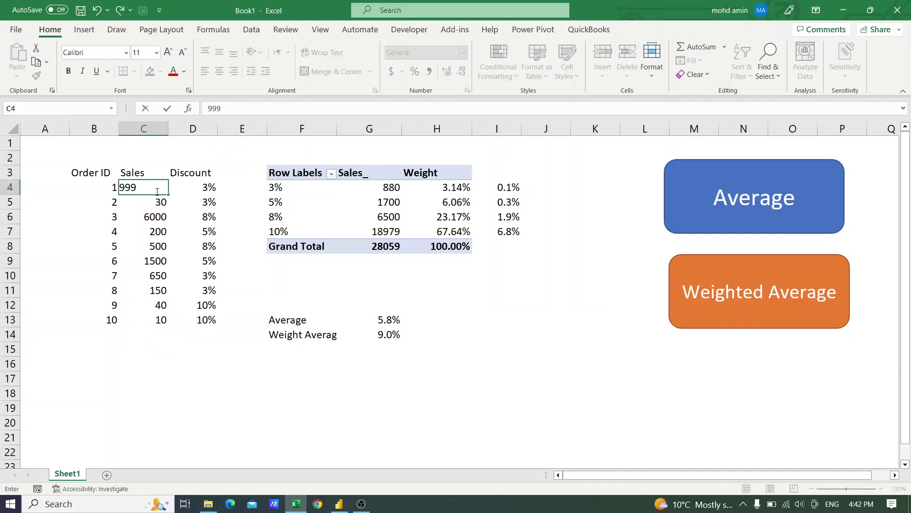
pyautogui.write('9')
pyautogui.press('Return')
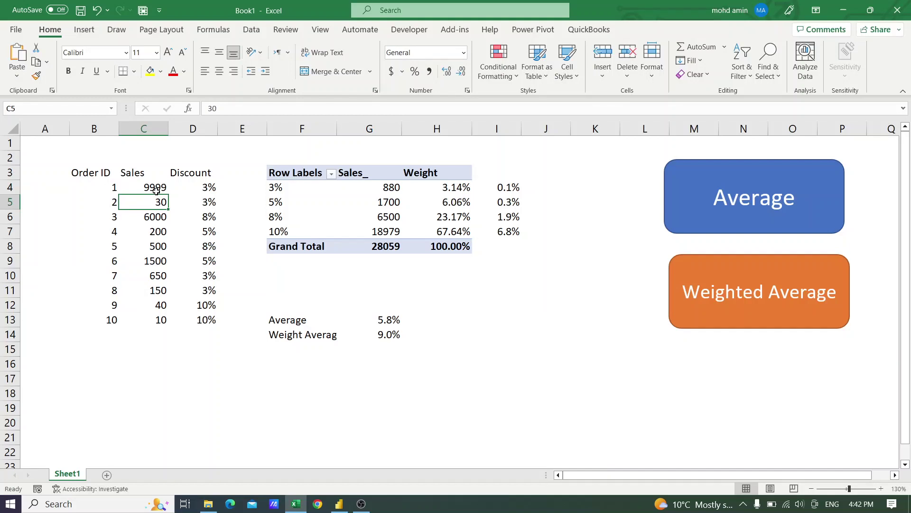
pyautogui.write('8990')
pyautogui.press('Return')
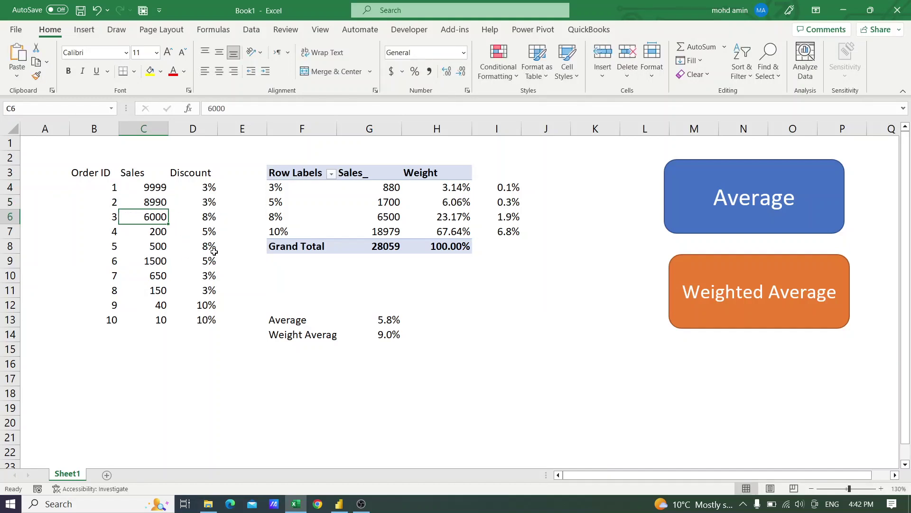
pyautogui.click(162, 280)
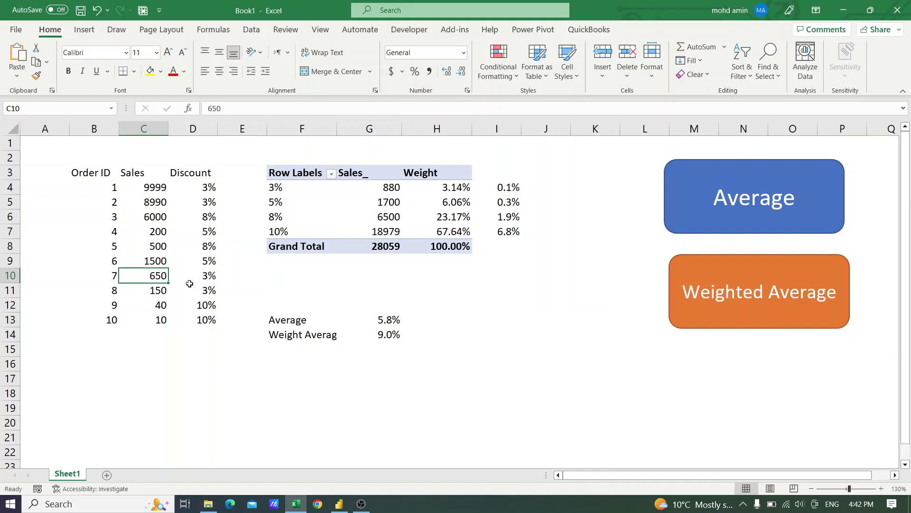
pyautogui.write('2500')
pyautogui.press('Return')
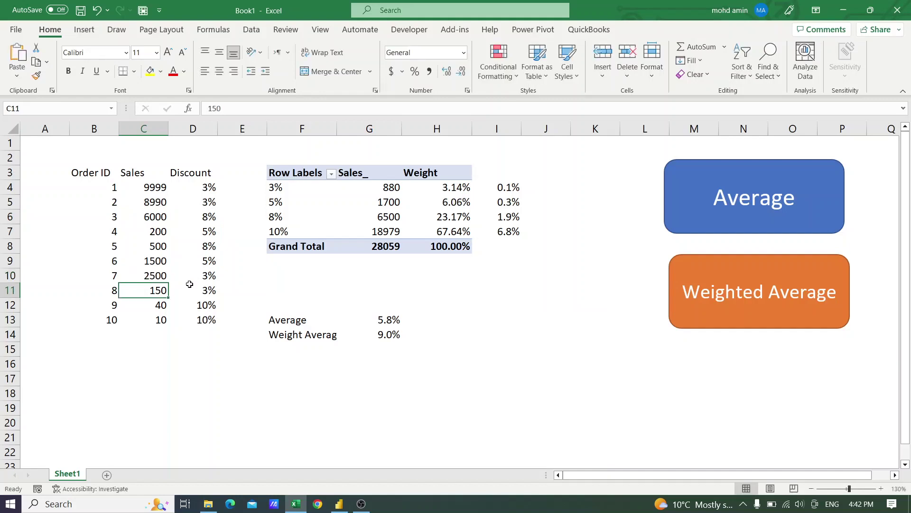
pyautogui.click(187, 233)
pyautogui.click(251, 29)
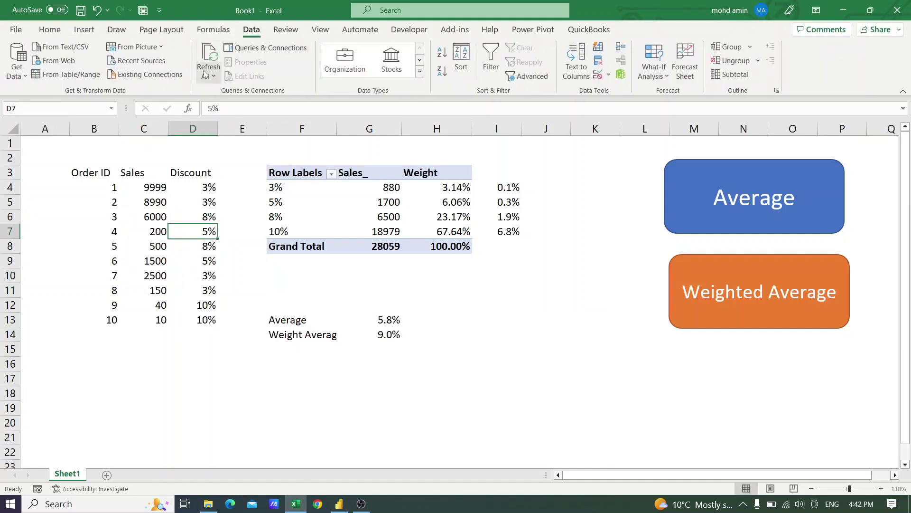
# Refresh all so the pivot totals 29889, confirm the 4.2% Weight Average, then go to Power BI.
pyautogui.click(205, 74)
pyautogui.click(231, 94)
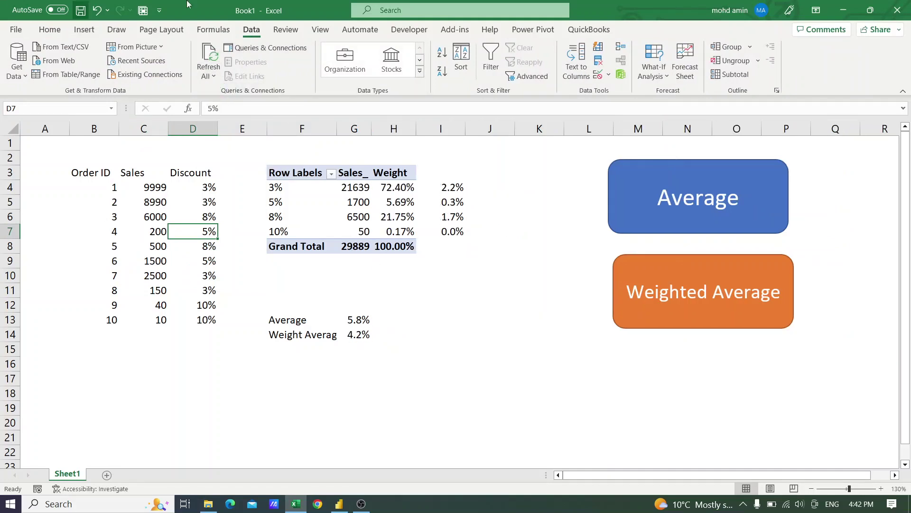
pyautogui.click(362, 336)
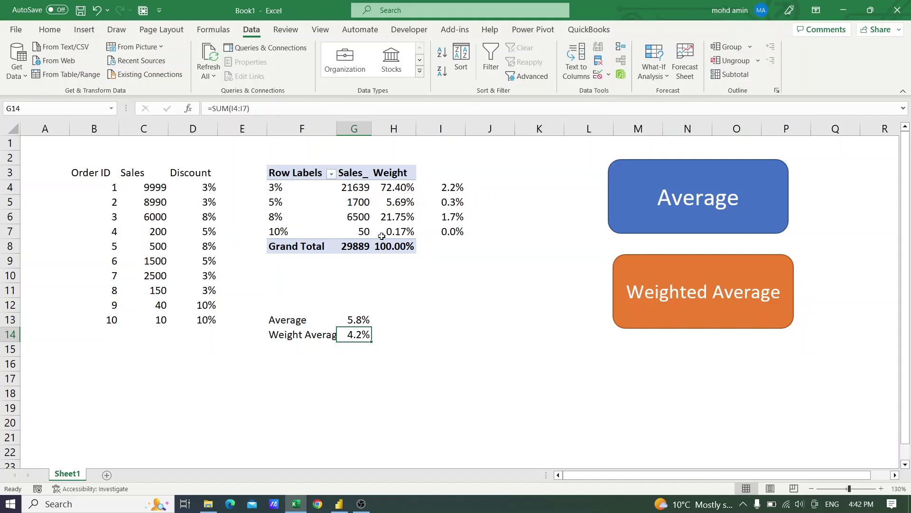
pyautogui.moveTo(405, 234)
pyautogui.click(438, 331)
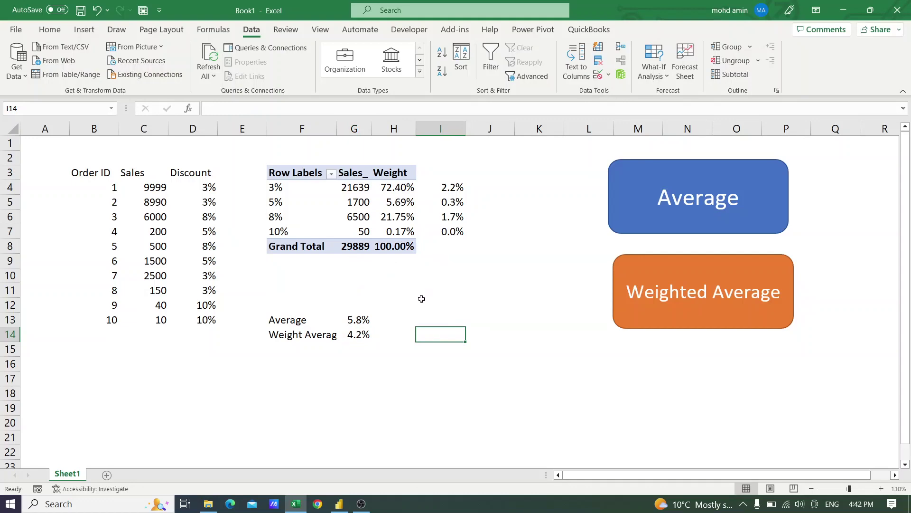
pyautogui.click(339, 504)
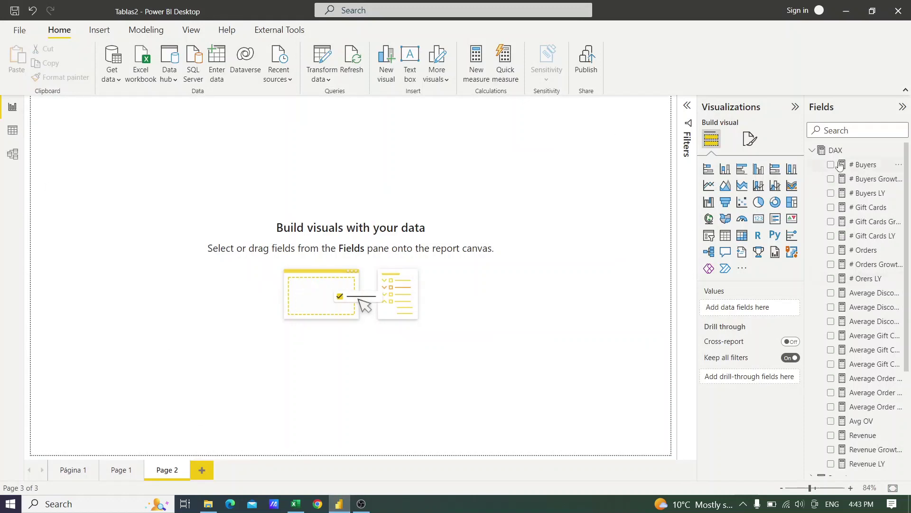
# In Data view, browse the Average Discount % measure, Table and OrderStatuses, then open OrderItems.
pyautogui.click(818, 155)
pyautogui.click(13, 130)
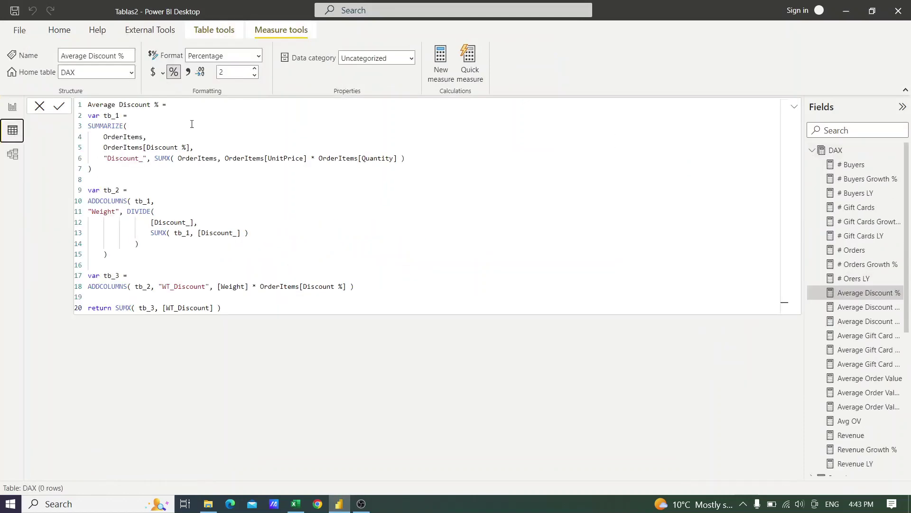
pyautogui.click(812, 151)
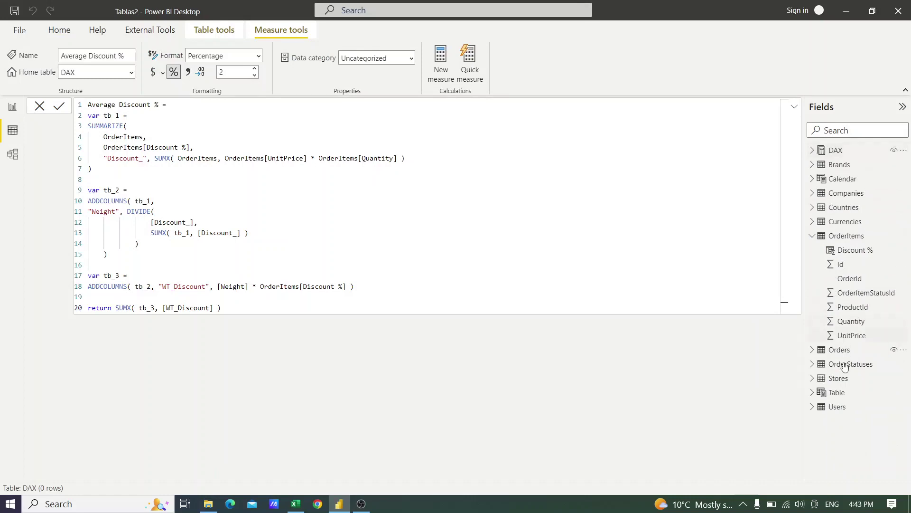
pyautogui.click(839, 393)
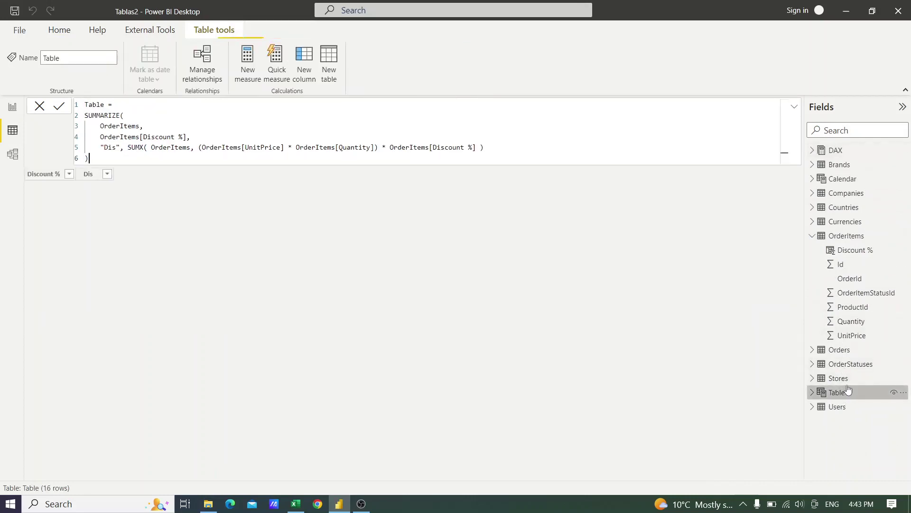
pyautogui.click(849, 366)
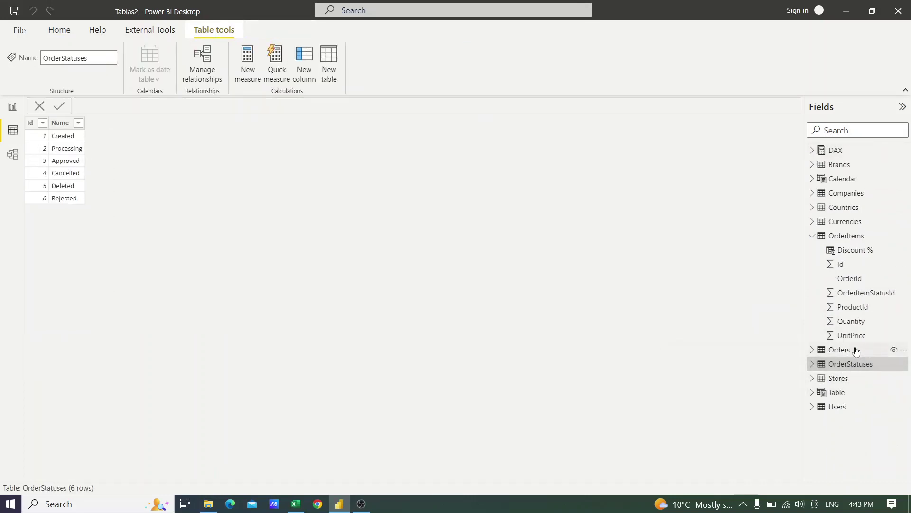
pyautogui.click(850, 237)
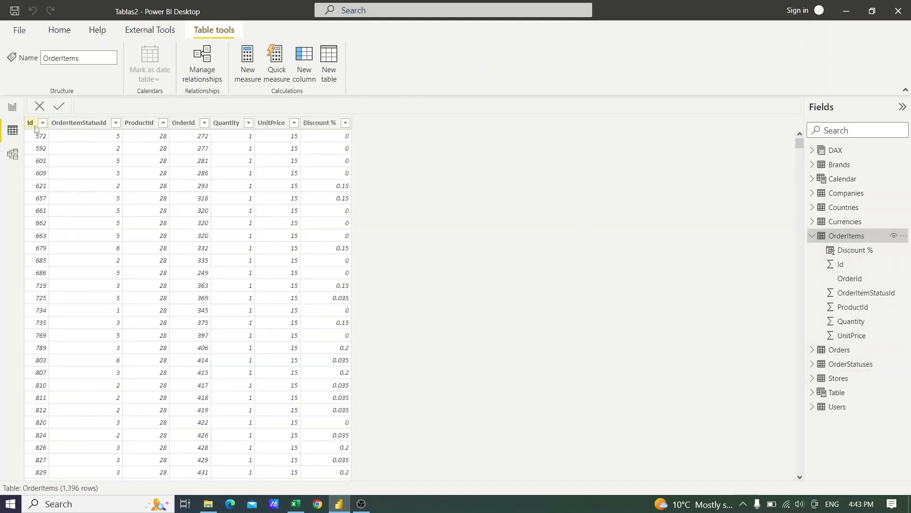
# Check the OrderId, Quantity and UnitPrice columns, then show Discount % as RELATED(Orders[DiscountPercentage]) / 100.
pyautogui.click(178, 125)
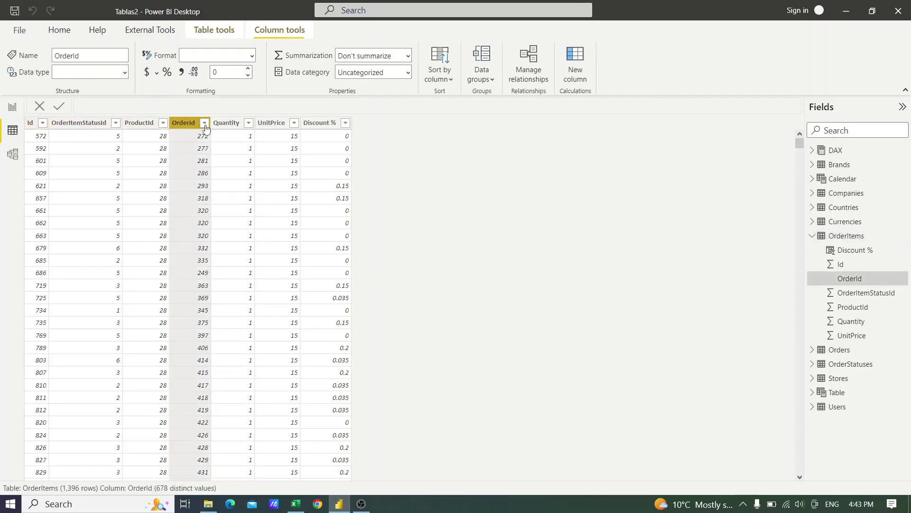
pyautogui.click(233, 123)
pyautogui.click(281, 125)
pyautogui.click(316, 123)
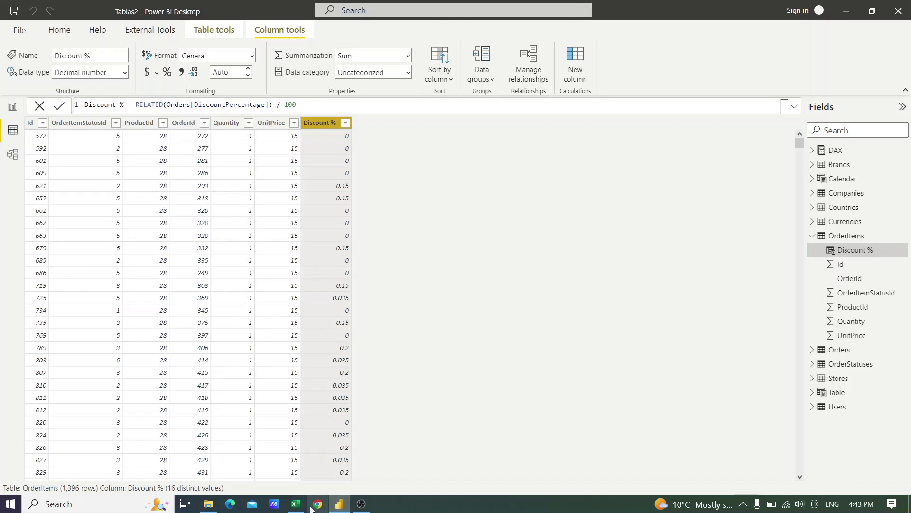
# Enter the note '1 Summarize -> pivot table' in Excel's F16, then return to Power BI.
pyautogui.click(296, 503)
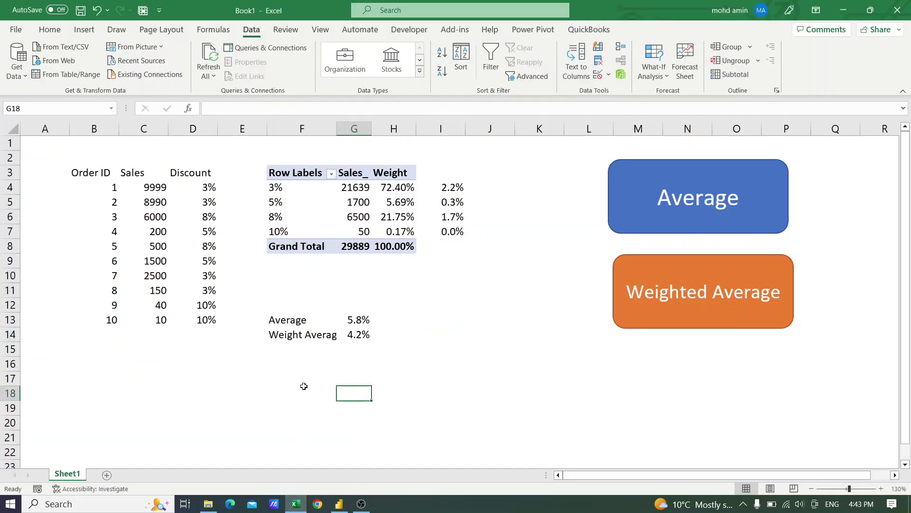
pyautogui.click(282, 362)
pyautogui.write('1')
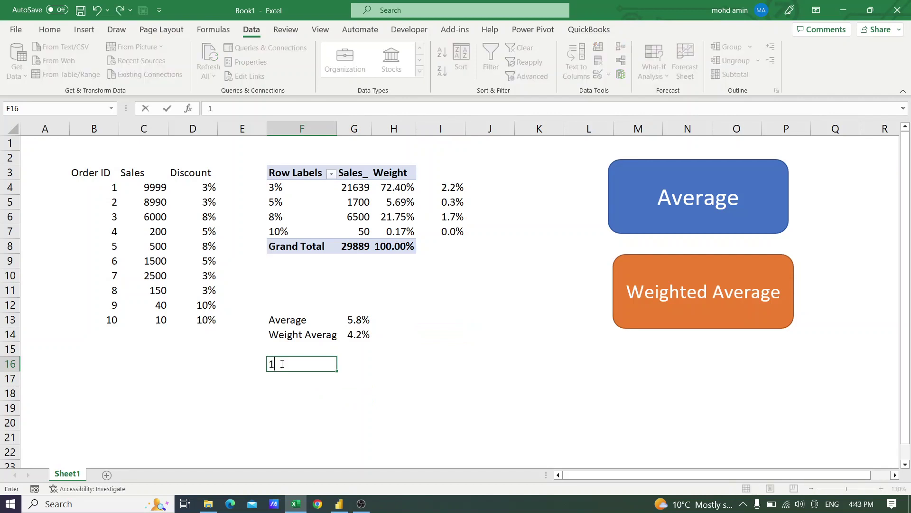
pyautogui.write(' Summarize -> pivot table')
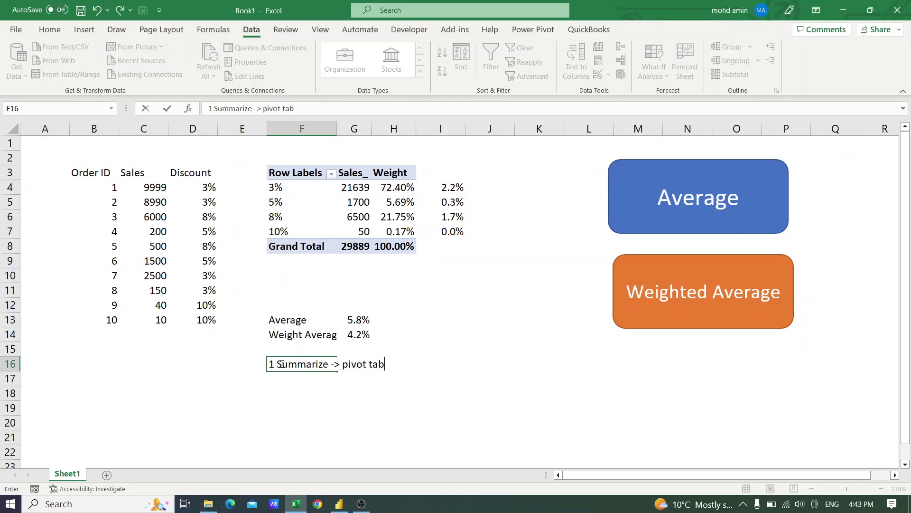
pyautogui.press('Return')
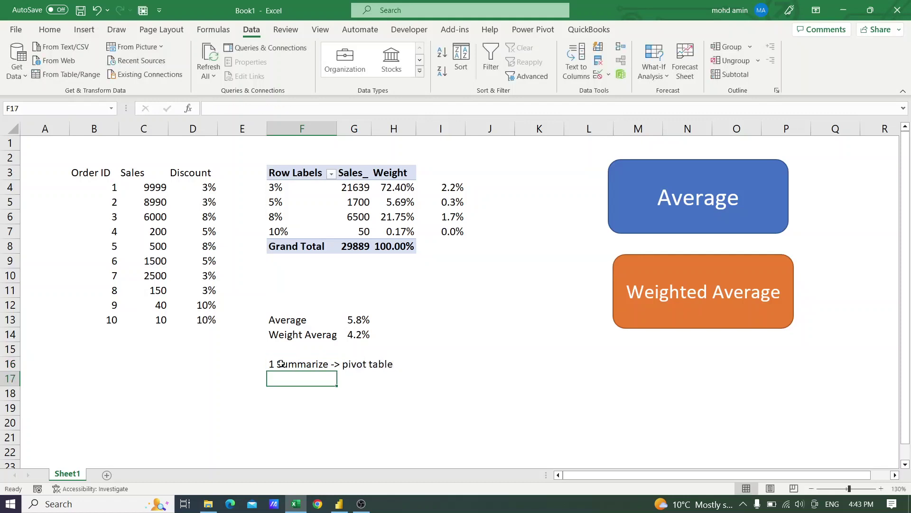
pyautogui.click(340, 506)
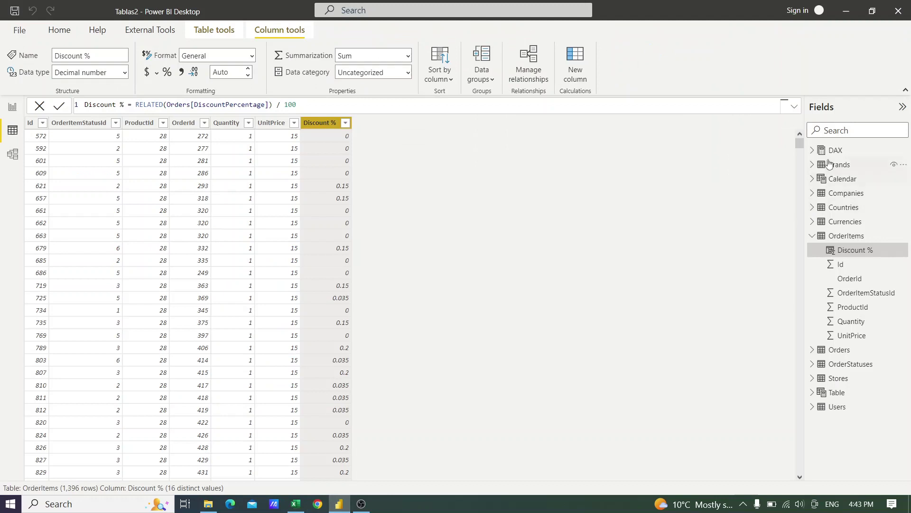
pyautogui.click(815, 151)
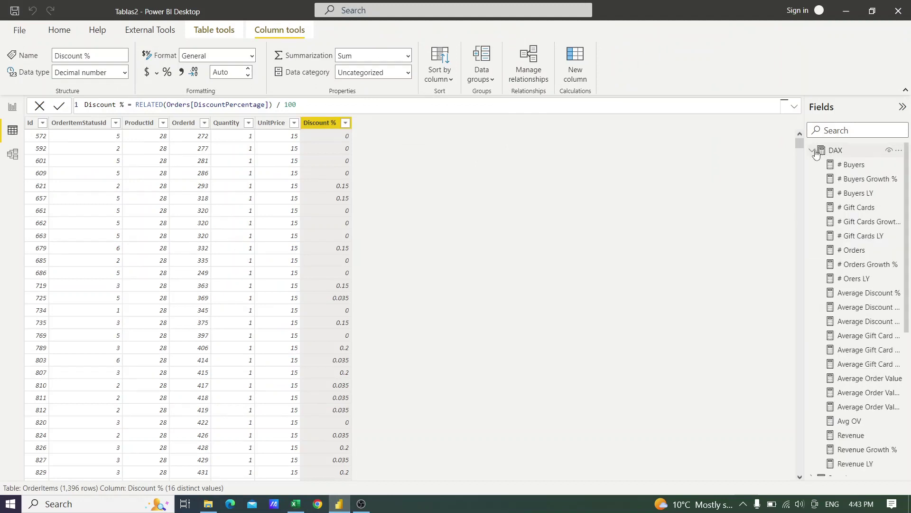
pyautogui.click(865, 294)
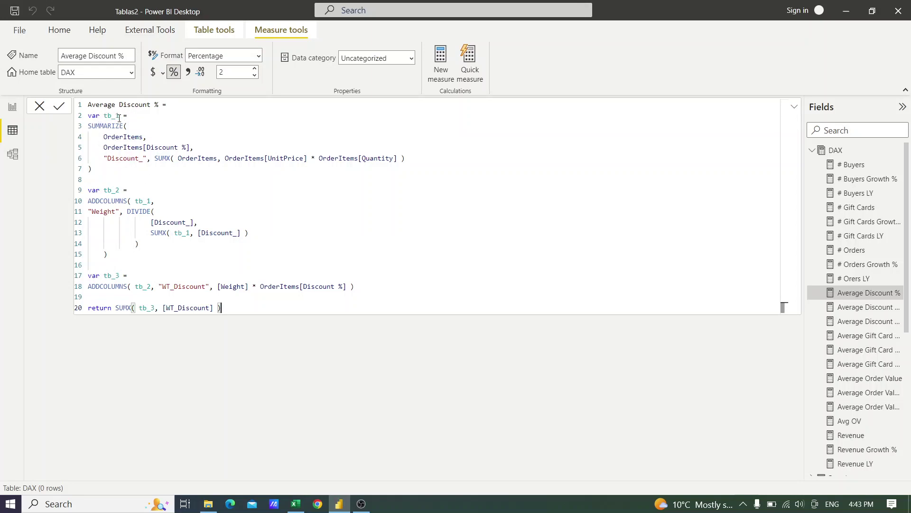
pyautogui.moveTo(95, 168); pyautogui.dragTo(100, 116)
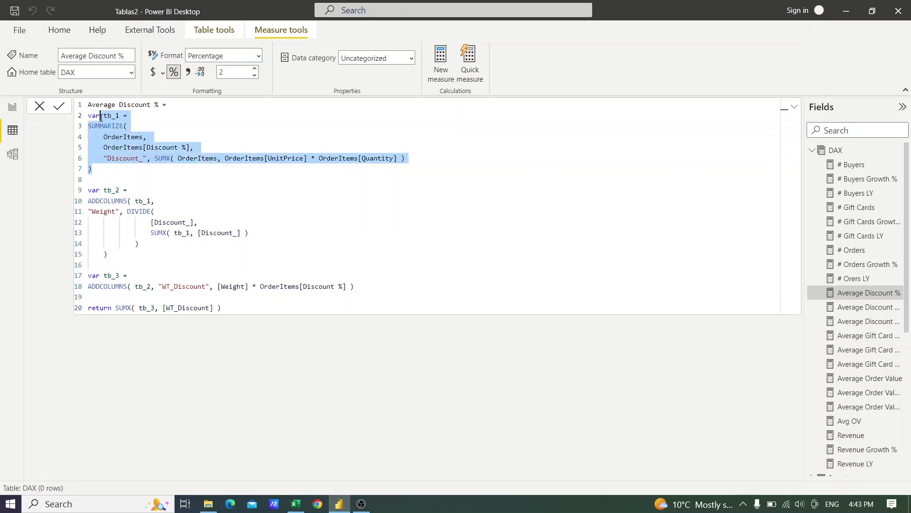
pyautogui.click(96, 116)
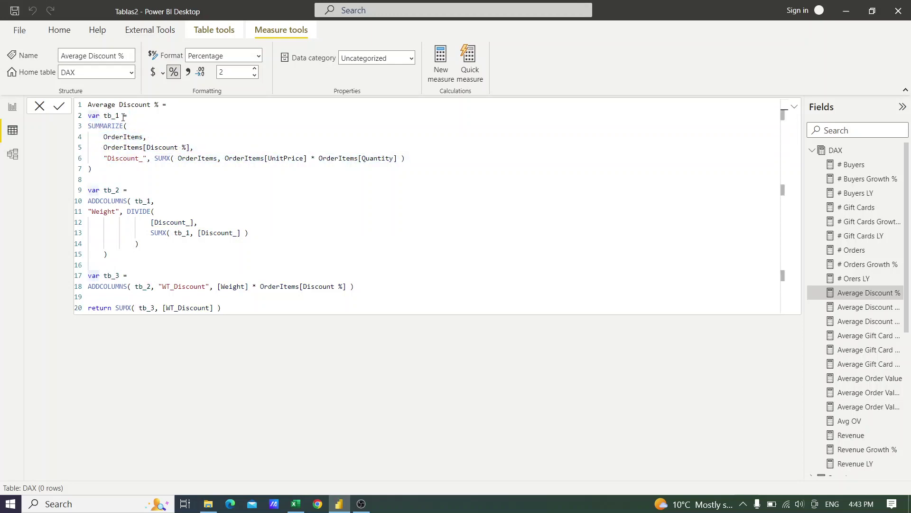
pyautogui.moveTo(120, 116); pyautogui.dragTo(88, 118)
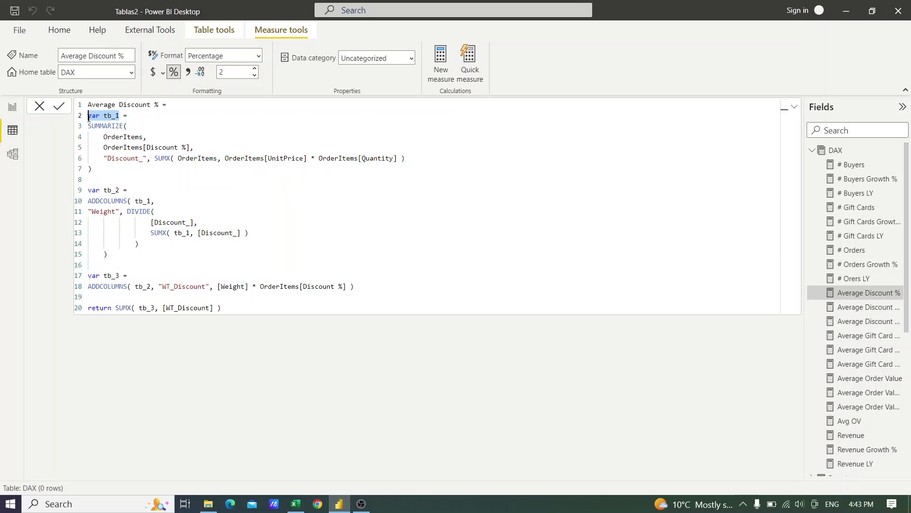
pyautogui.click(133, 131)
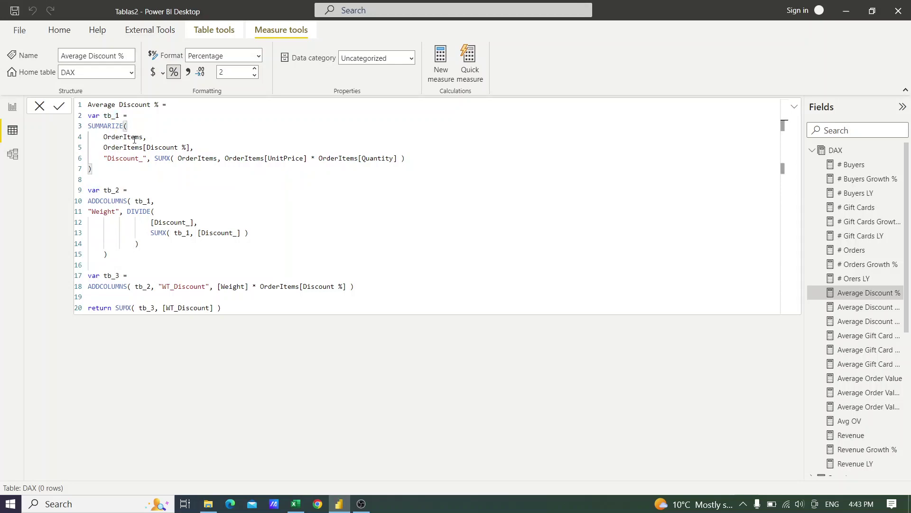
pyautogui.moveTo(143, 138); pyautogui.dragTo(105, 137)
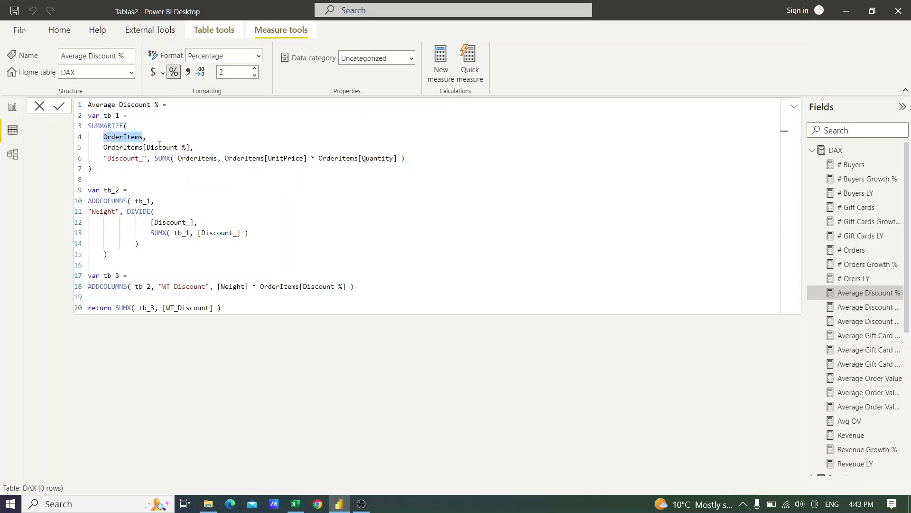
pyautogui.moveTo(189, 147); pyautogui.dragTo(107, 149)
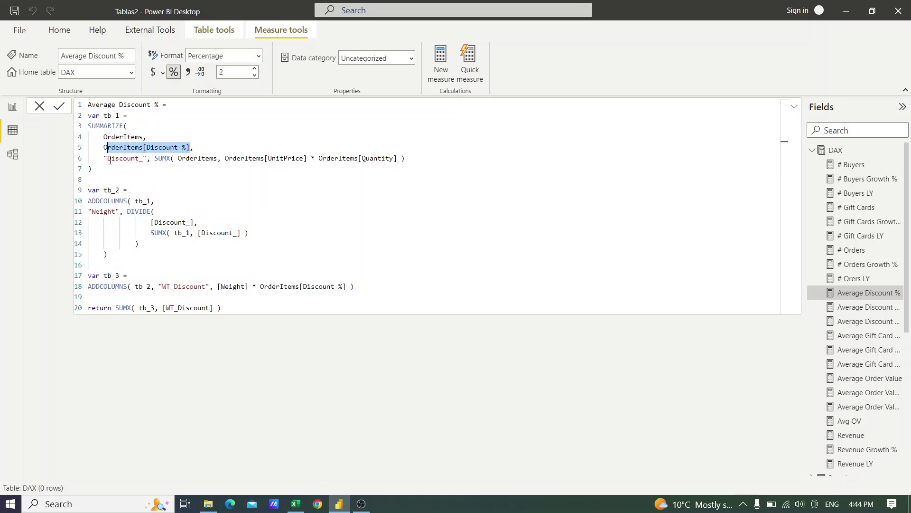
pyautogui.moveTo(107, 158); pyautogui.dragTo(143, 159)
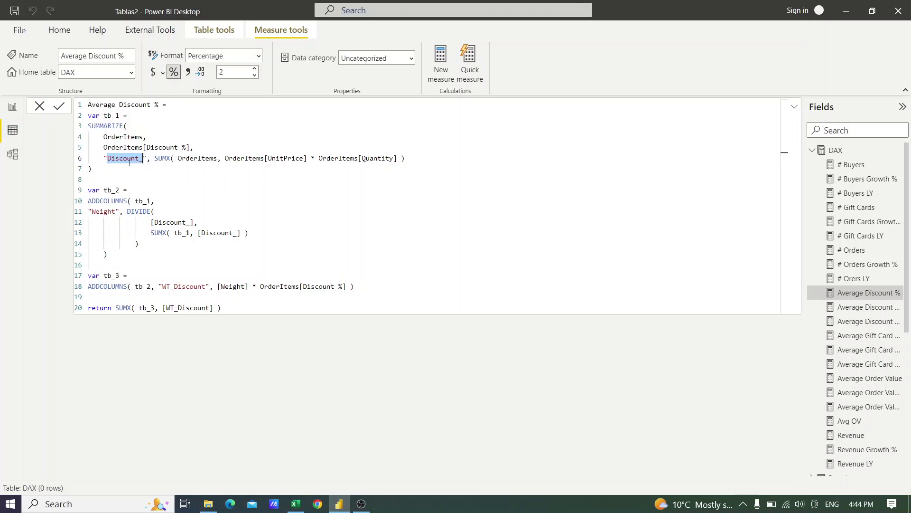
pyautogui.click(394, 159)
pyautogui.click(278, 158)
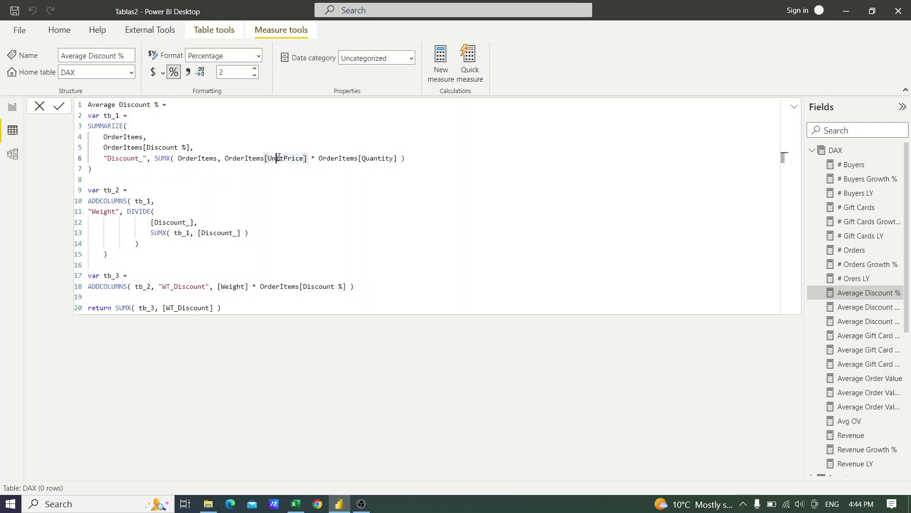
pyautogui.click(331, 162)
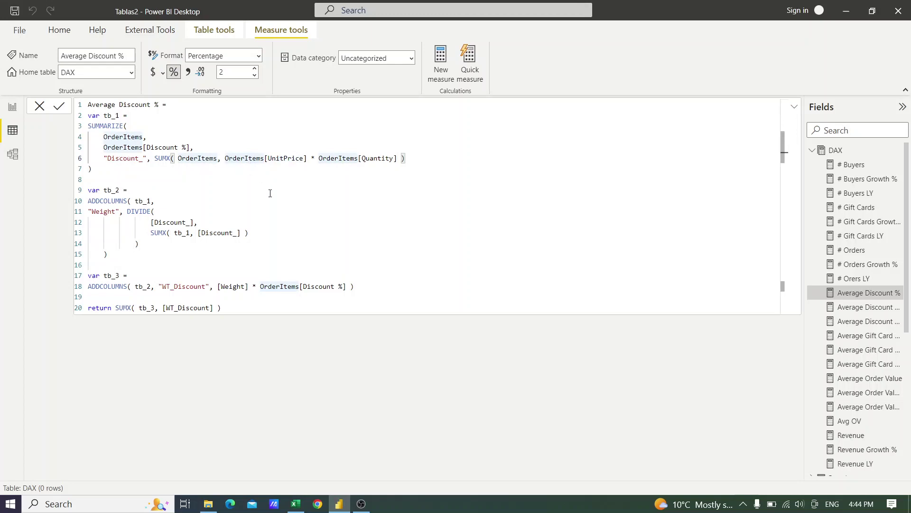
# Make line 6 compute (UnitPrice * Quantity) * OrderItems[Discount %] inside SUMX and commit the measure.
pyautogui.write('(')
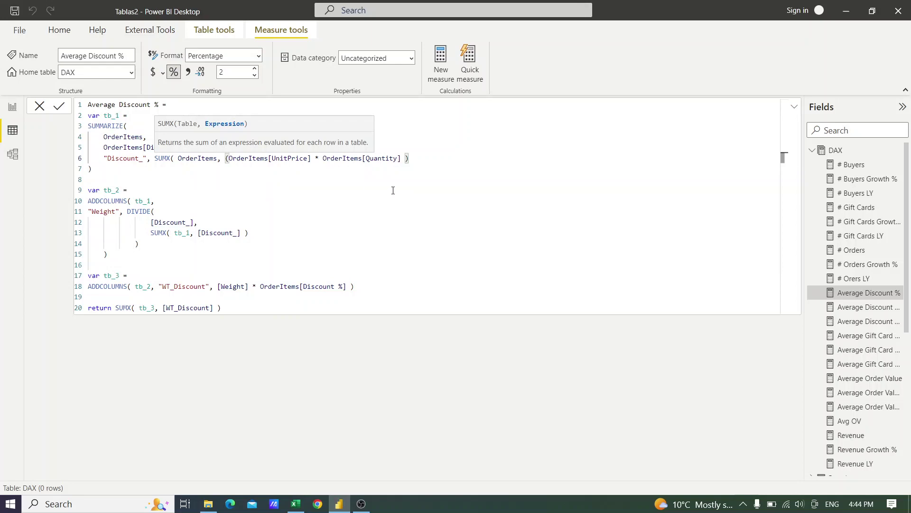
pyautogui.click(405, 158)
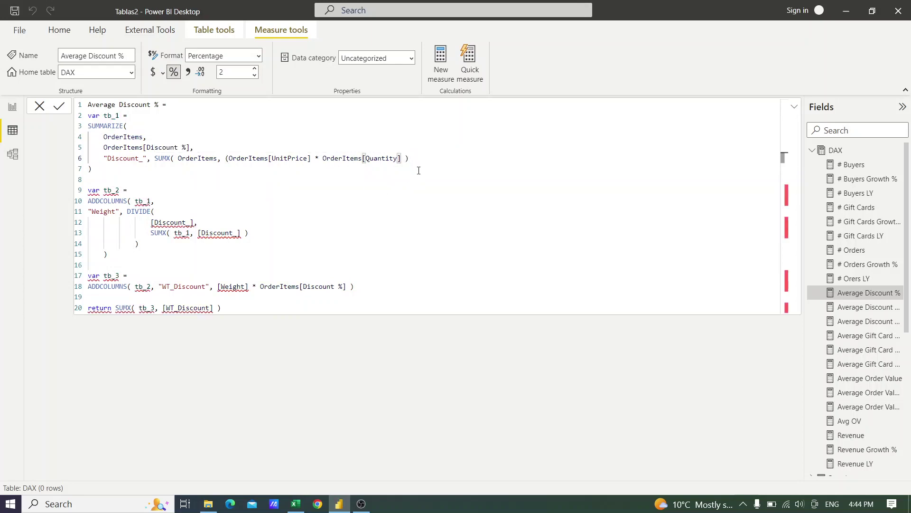
pyautogui.write(') +')
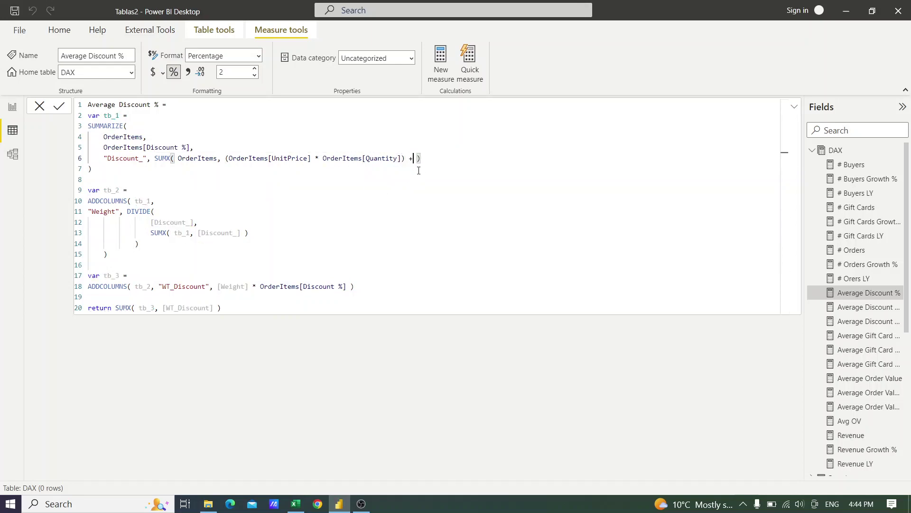
pyautogui.press('BackSpace')
pyautogui.write('* disc')
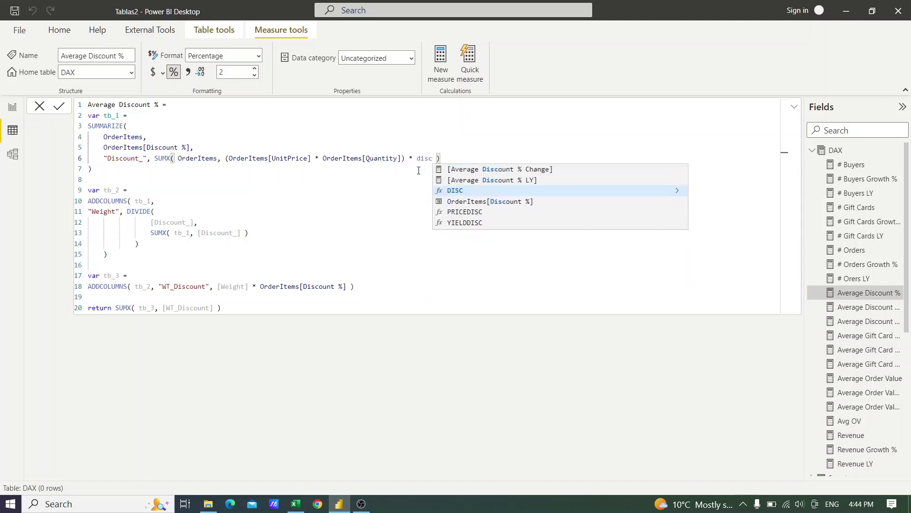
pyautogui.click(494, 203)
pyautogui.click(513, 158)
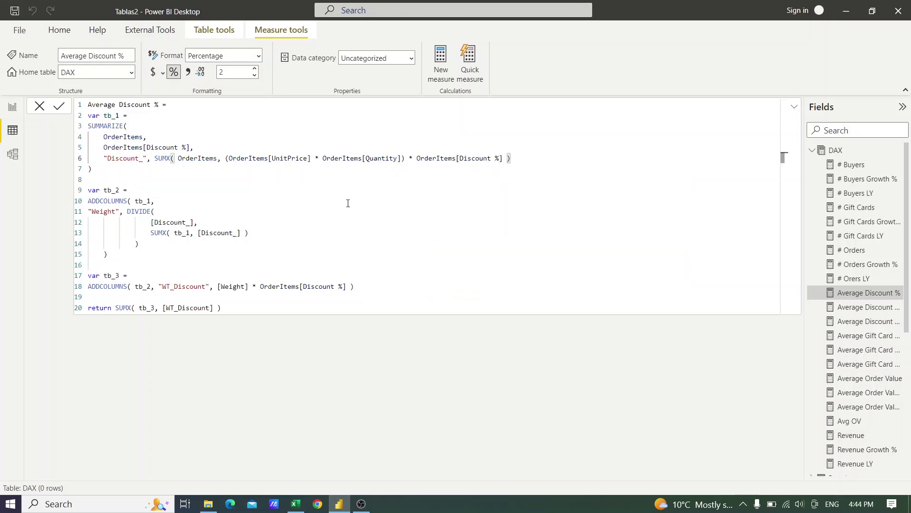
pyautogui.click(59, 106)
pyautogui.moveTo(93, 169); pyautogui.dragTo(88, 116)
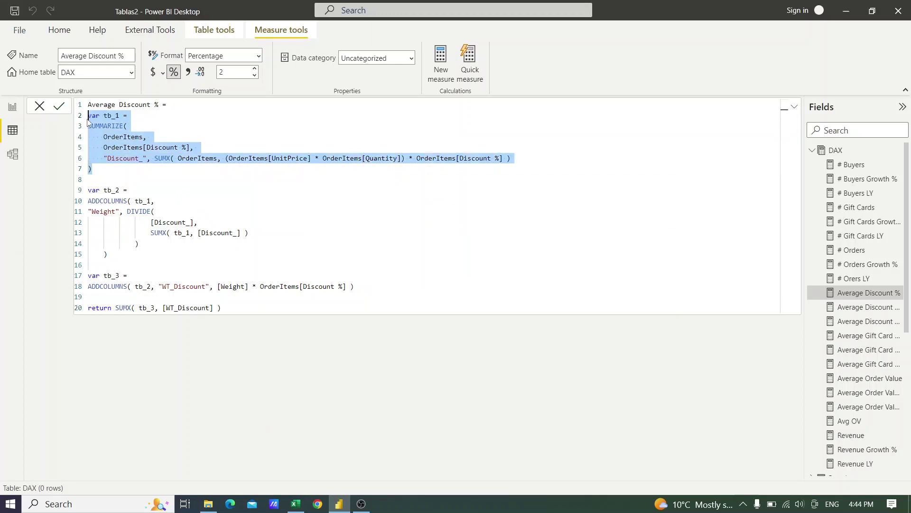
pyautogui.click(301, 509)
# Compare the pivot's 3%, 5%, 8% and 10% rows and their sales, then return to Power BI.
pyautogui.click(311, 366)
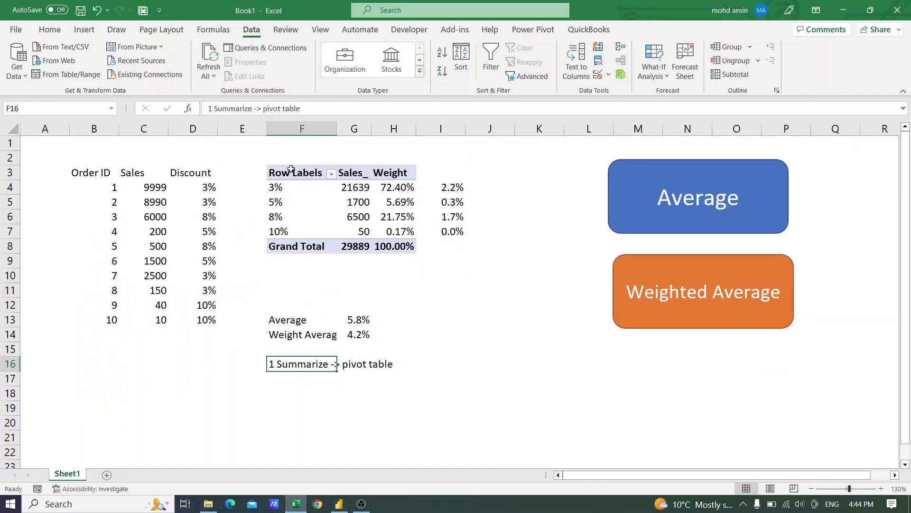
pyautogui.moveTo(291, 171); pyautogui.dragTo(355, 246)
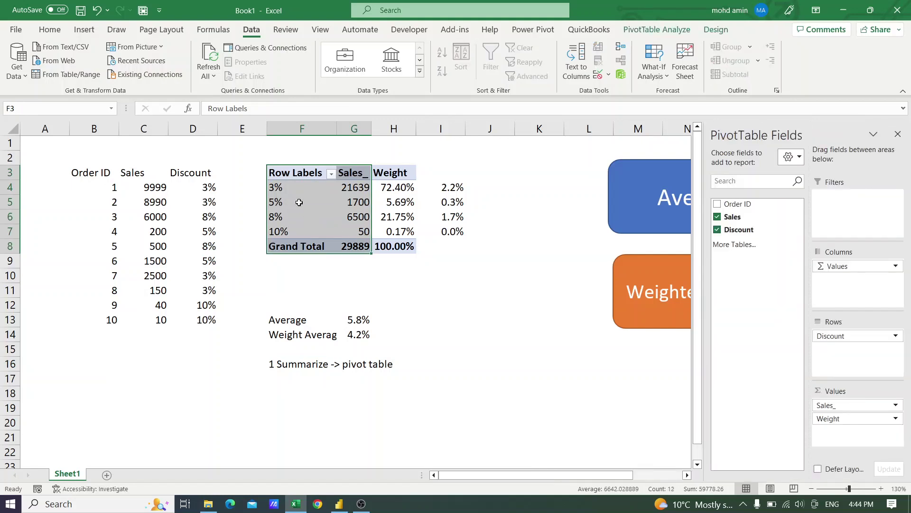
pyautogui.click(295, 192)
pyautogui.click(285, 208)
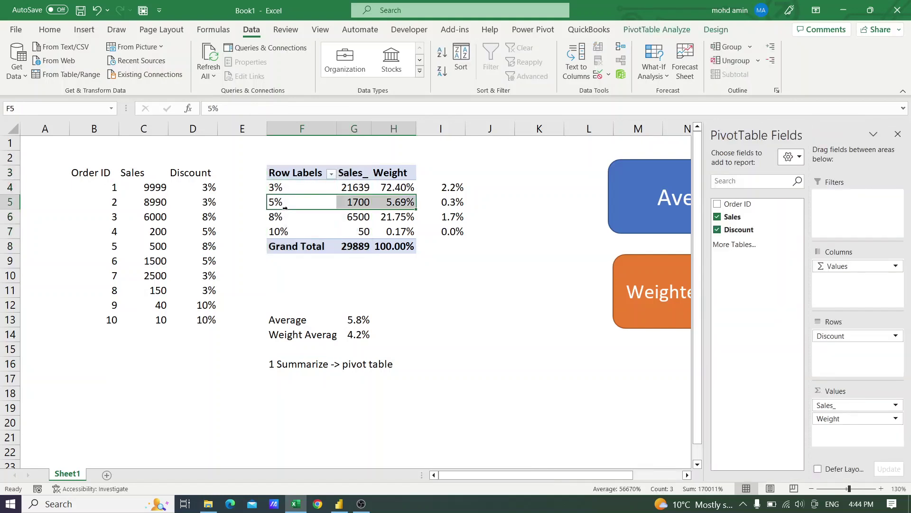
pyautogui.click(283, 218)
pyautogui.click(280, 225)
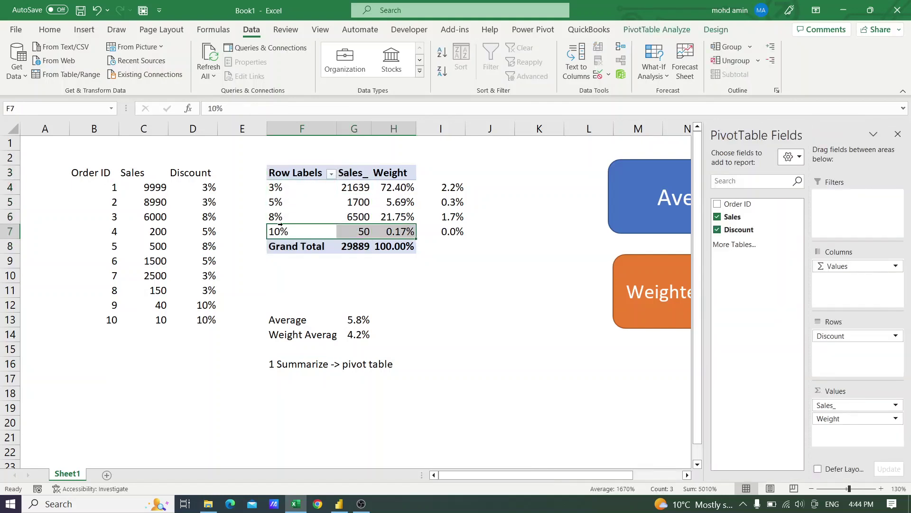
pyautogui.click(361, 205)
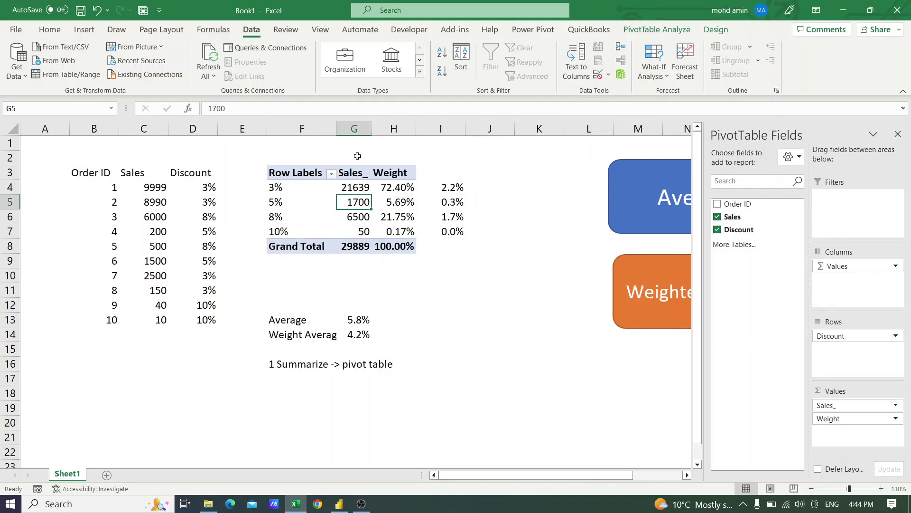
pyautogui.moveTo(356, 156); pyautogui.dragTo(306, 249)
pyautogui.click(339, 503)
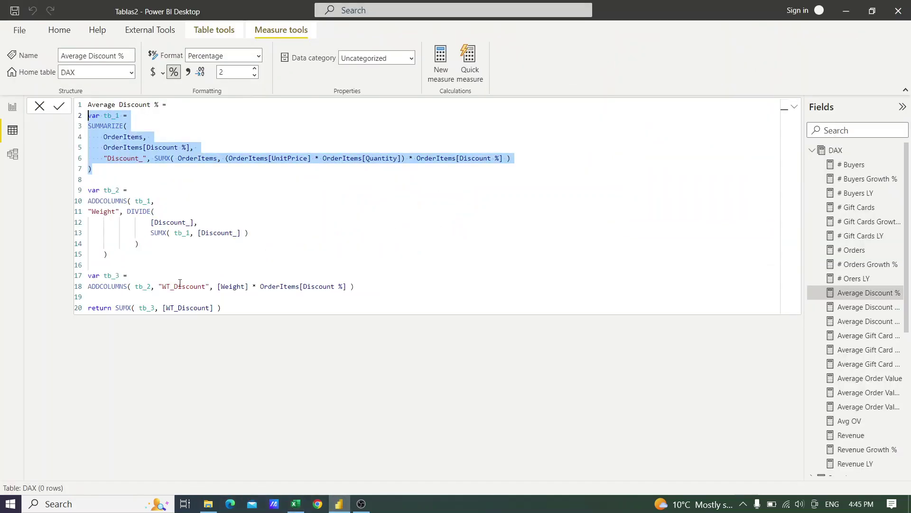
pyautogui.click(172, 204)
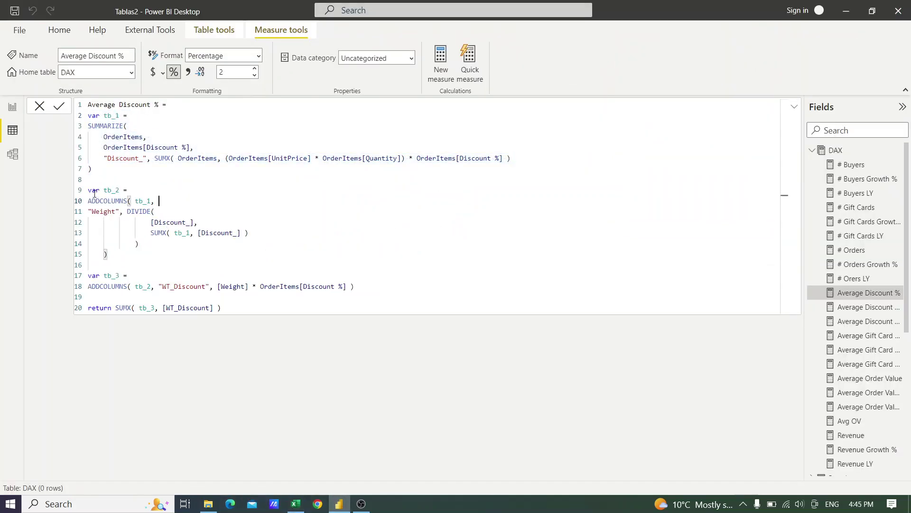
pyautogui.moveTo(107, 191); pyautogui.dragTo(125, 202)
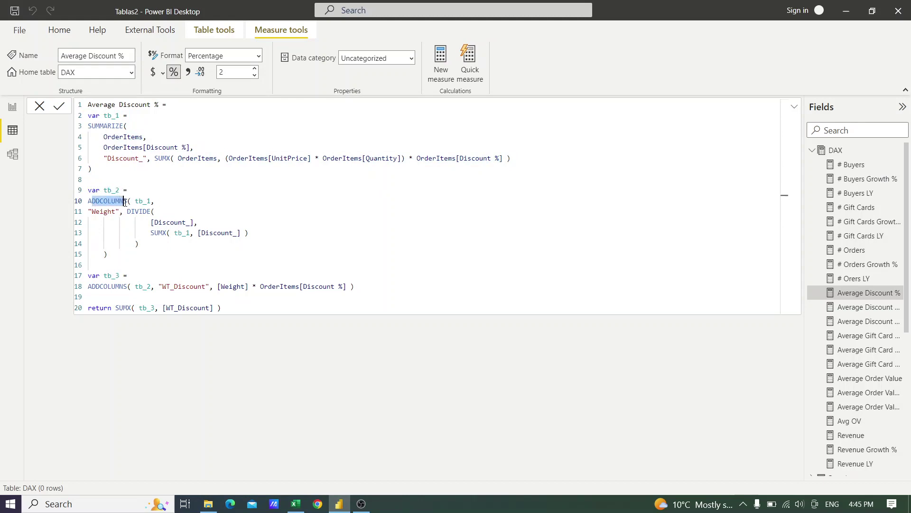
pyautogui.click(159, 201)
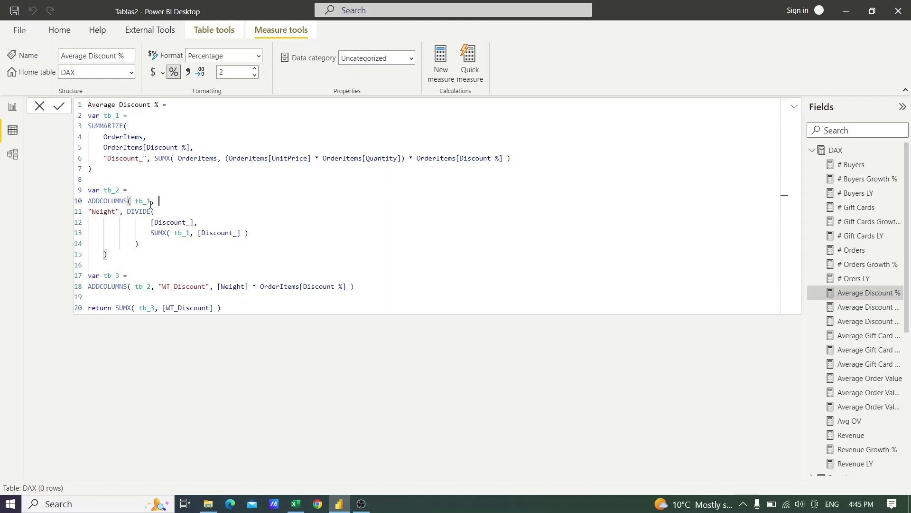
pyautogui.moveTo(151, 200); pyautogui.dragTo(136, 200)
pyautogui.moveTo(116, 116); pyautogui.dragTo(151, 158)
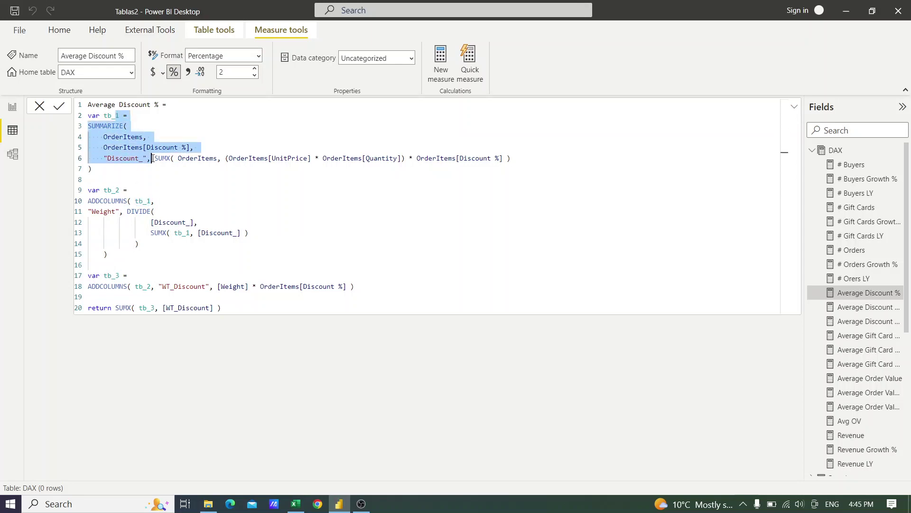
pyautogui.click(159, 212)
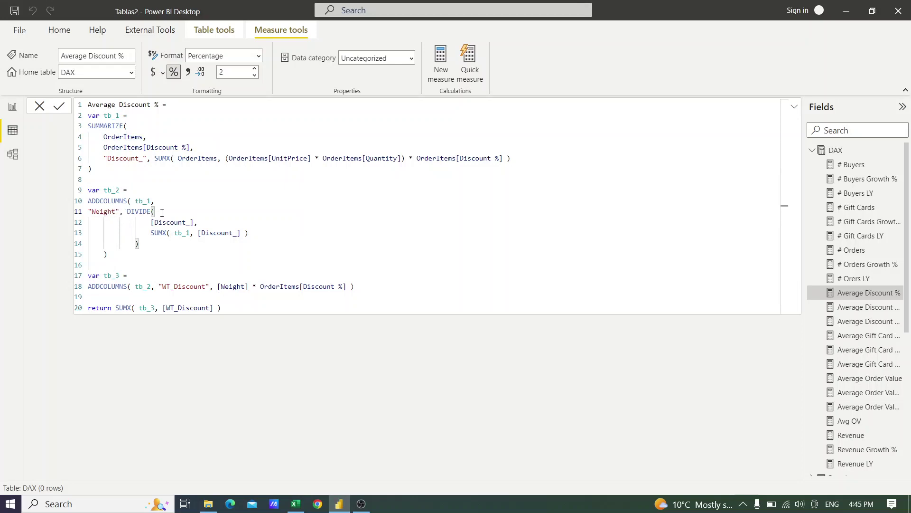
pyautogui.moveTo(109, 158); pyautogui.dragTo(166, 160)
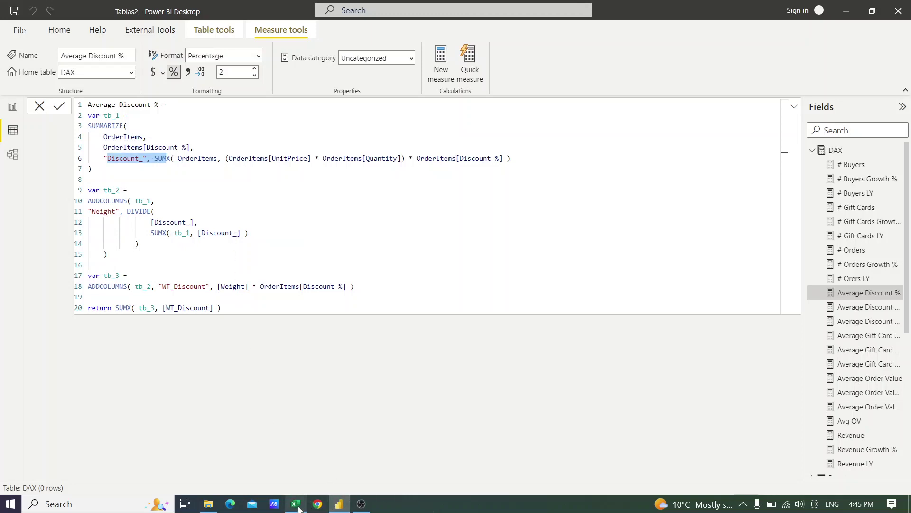
# Review the pivot's 72.40% and 21.75% weights, then remove the Weight field from the pivot.
pyautogui.moveTo(300, 506)
pyautogui.click(285, 453)
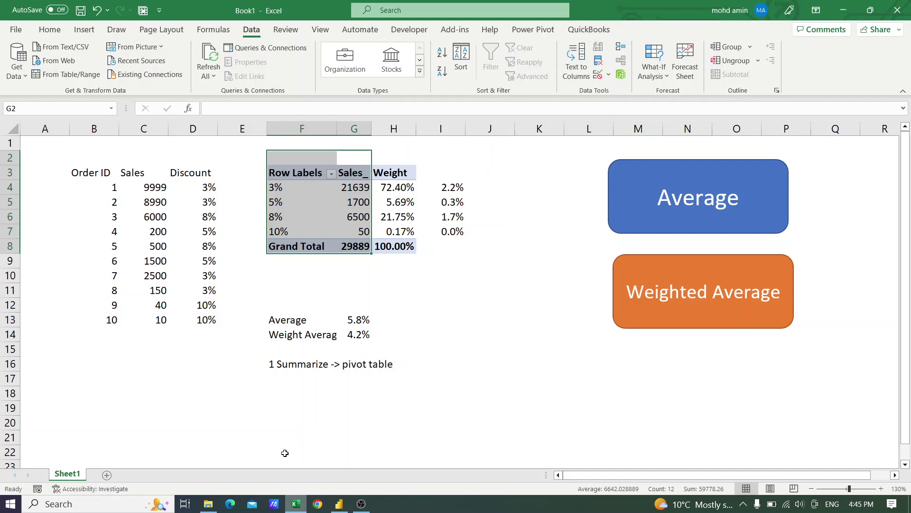
pyautogui.click(397, 198)
pyautogui.click(401, 188)
pyautogui.click(403, 218)
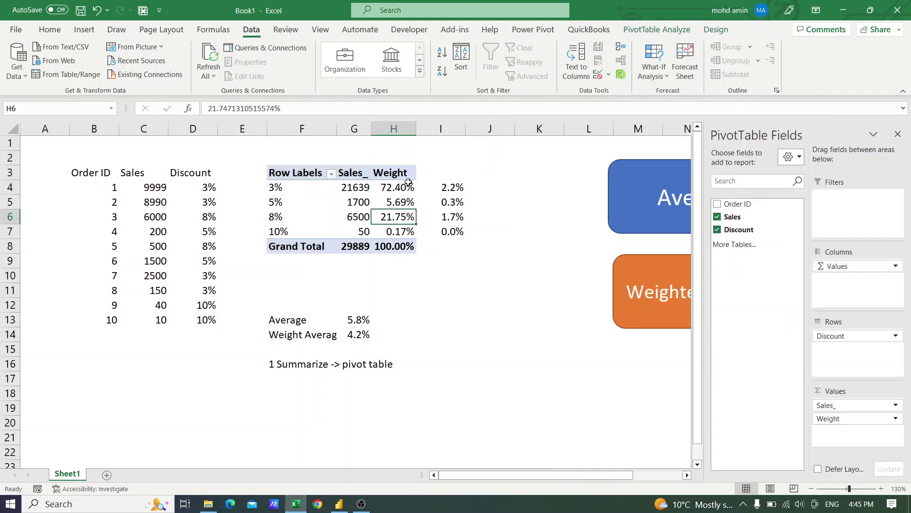
pyautogui.click(405, 188)
pyautogui.click(405, 212)
pyautogui.click(397, 186)
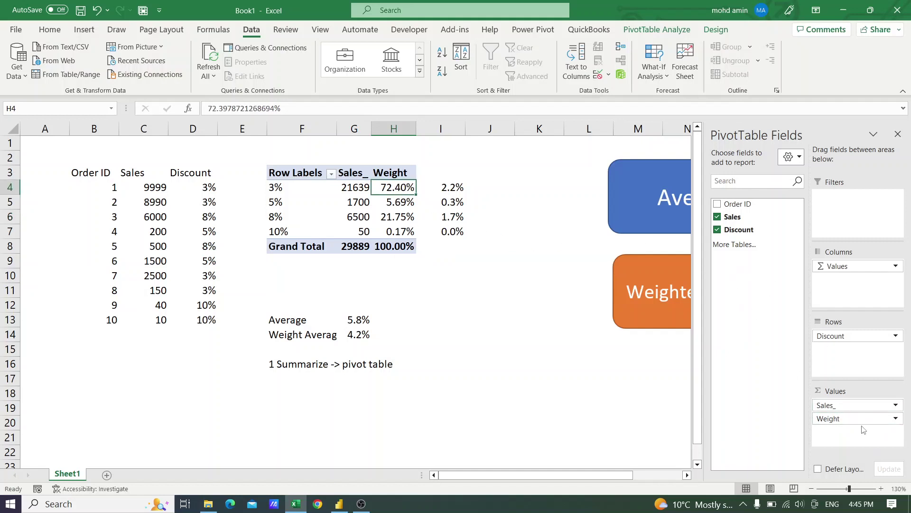
pyautogui.moveTo(850, 418); pyautogui.dragTo(622, 391)
# Add the heading 'Weight' in H3 and the formula =G4/$G$8 in H4.
pyautogui.click(397, 175)
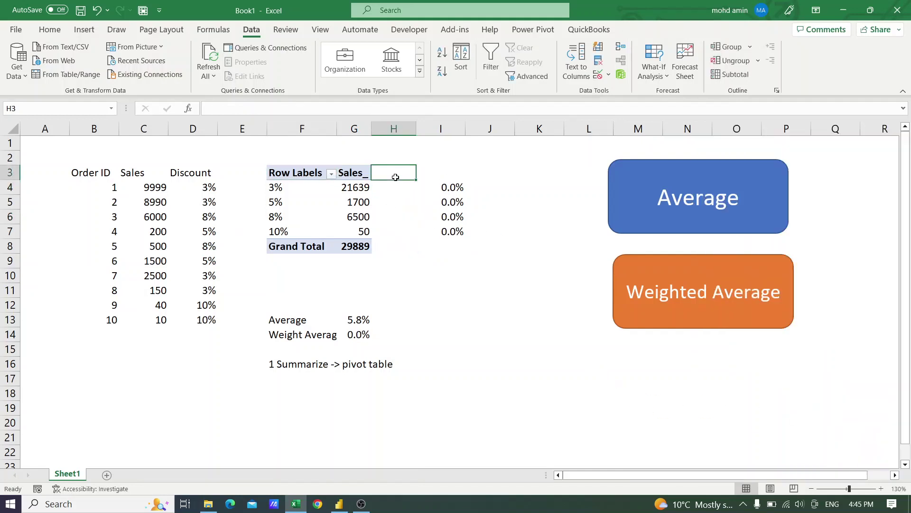
pyautogui.write('Wight')
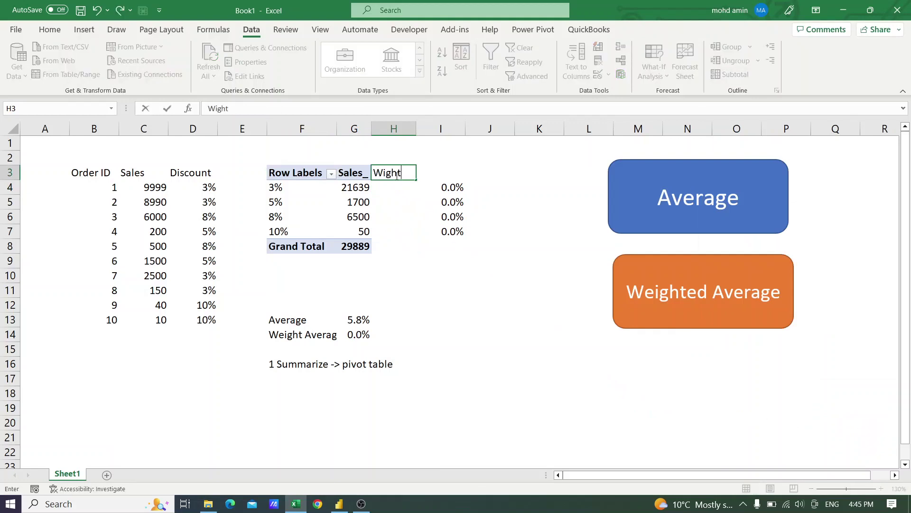
pyautogui.press('BackSpace')
pyautogui.press('BackSpace')
pyautogui.press('BackSpace')
pyautogui.press('BackSpace')
pyautogui.write('eight')
pyautogui.press('Return')
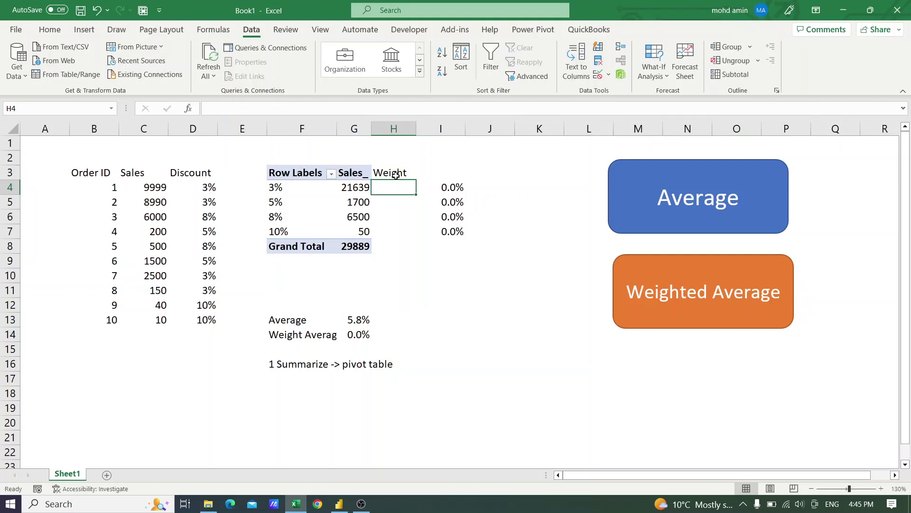
pyautogui.write('=')
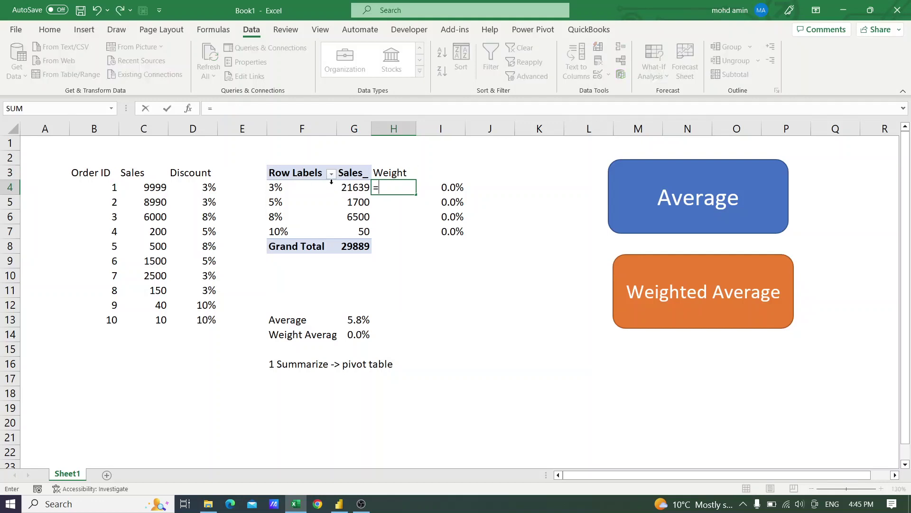
pyautogui.write('G')
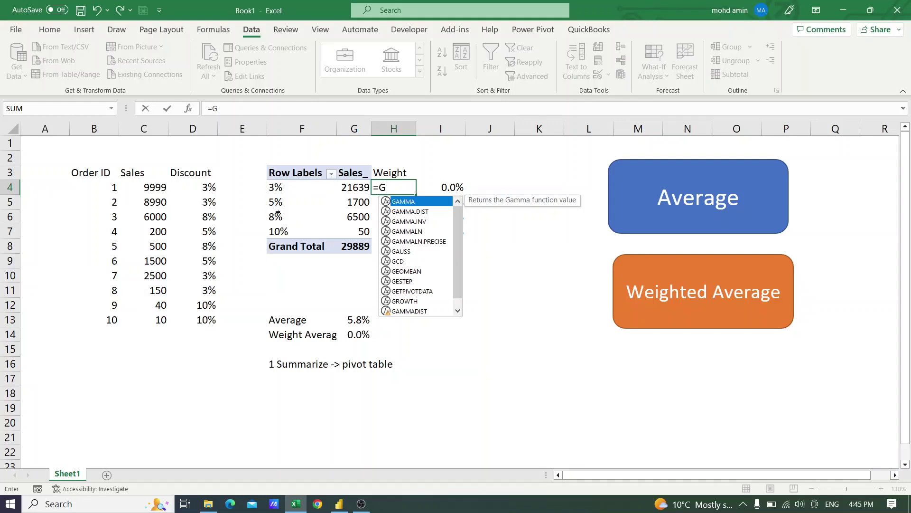
pyautogui.write('4/')
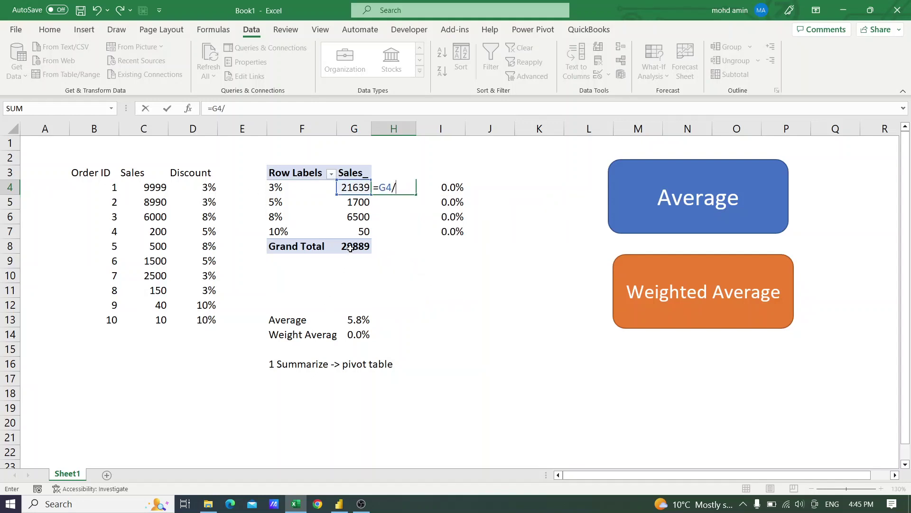
pyautogui.write('G')
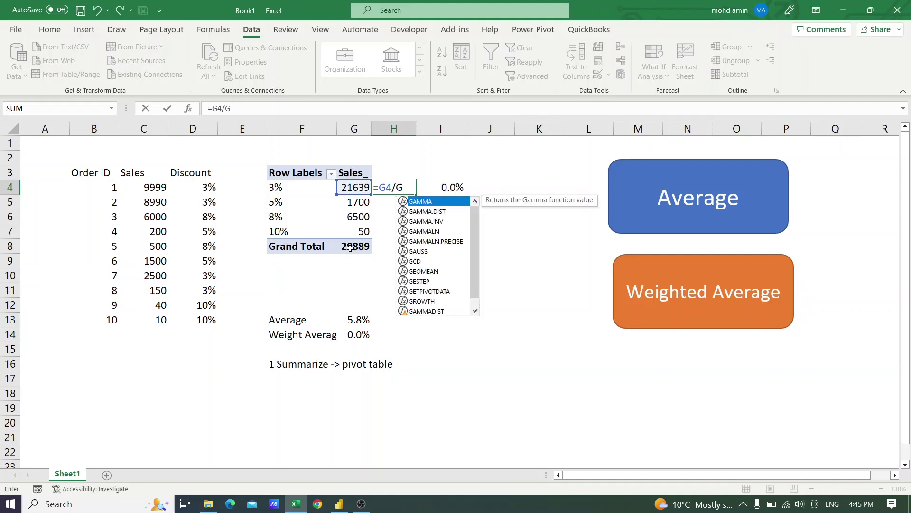
pyautogui.write('7')
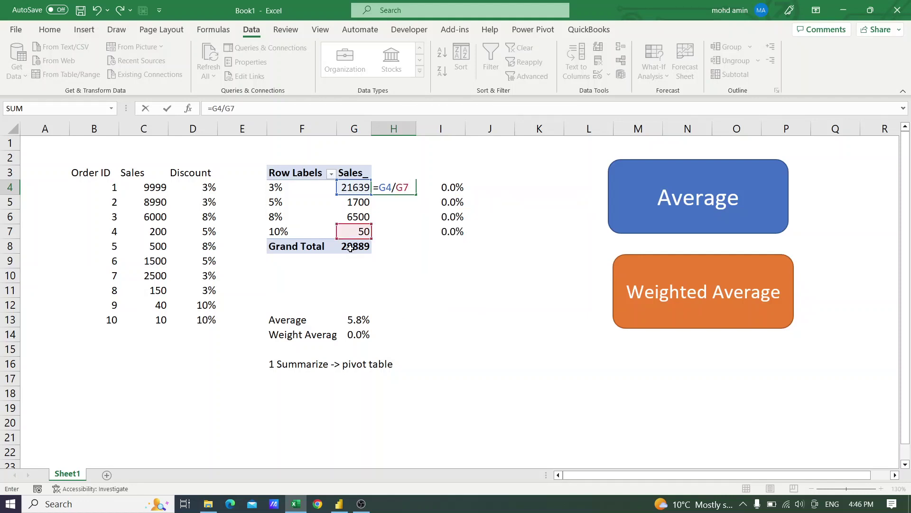
pyautogui.press('BackSpace')
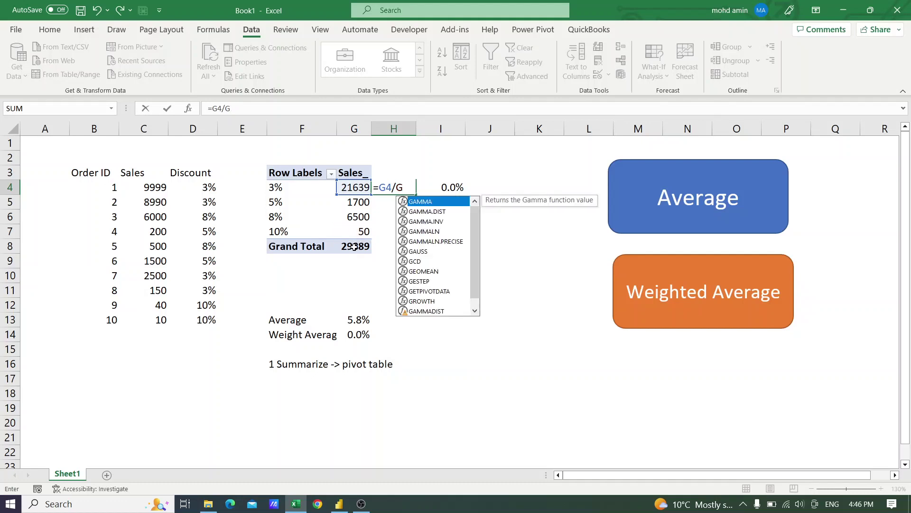
pyautogui.write('8')
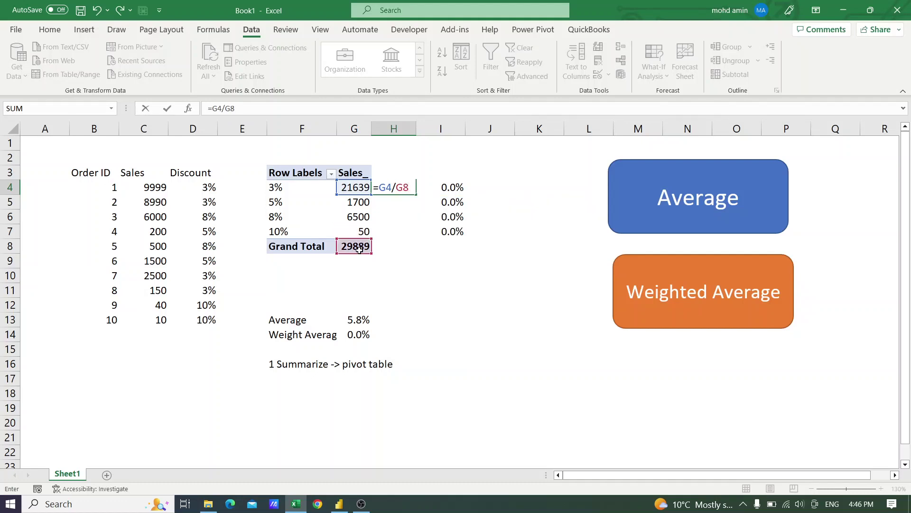
pyautogui.press('F4')
pyautogui.press('Return')
# Fill the weight formula down to H7 and format it as percentages (72%, 6%, 22%, 0%).
pyautogui.click(403, 187)
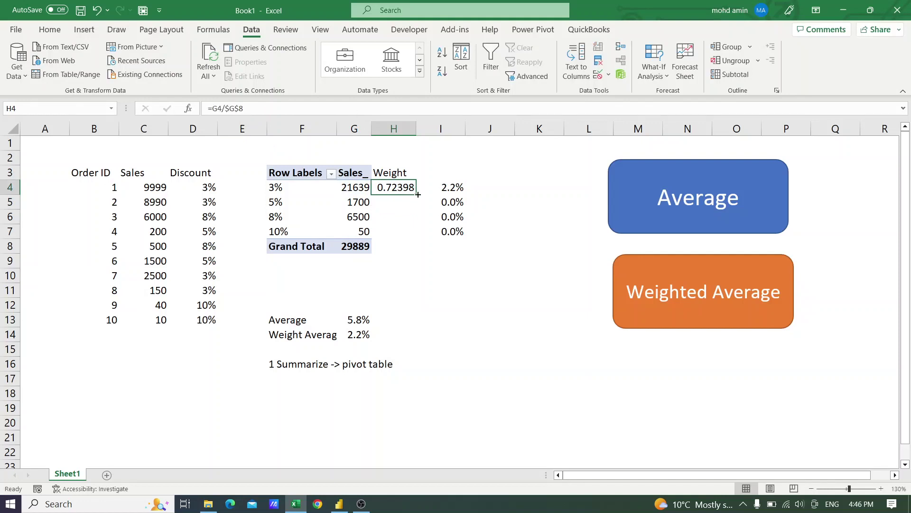
pyautogui.moveTo(416, 195); pyautogui.dragTo(415, 239)
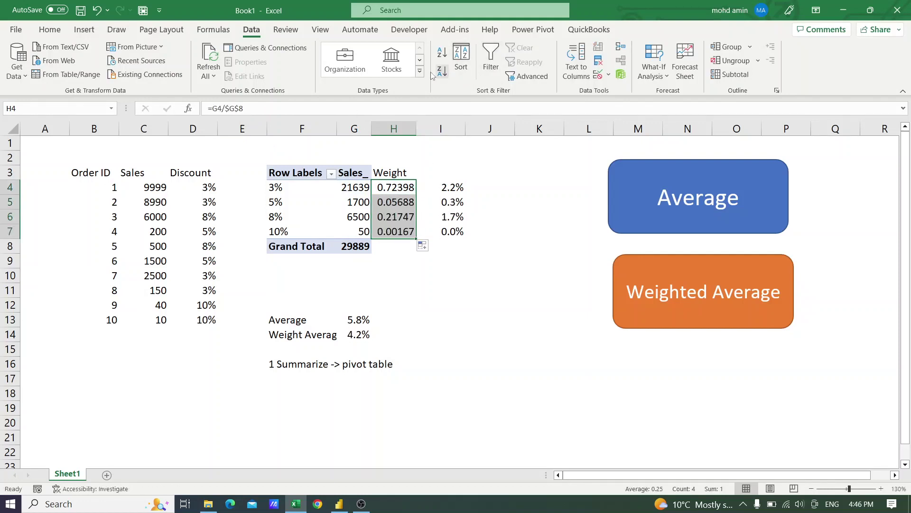
pyautogui.click(50, 30)
pyautogui.click(415, 72)
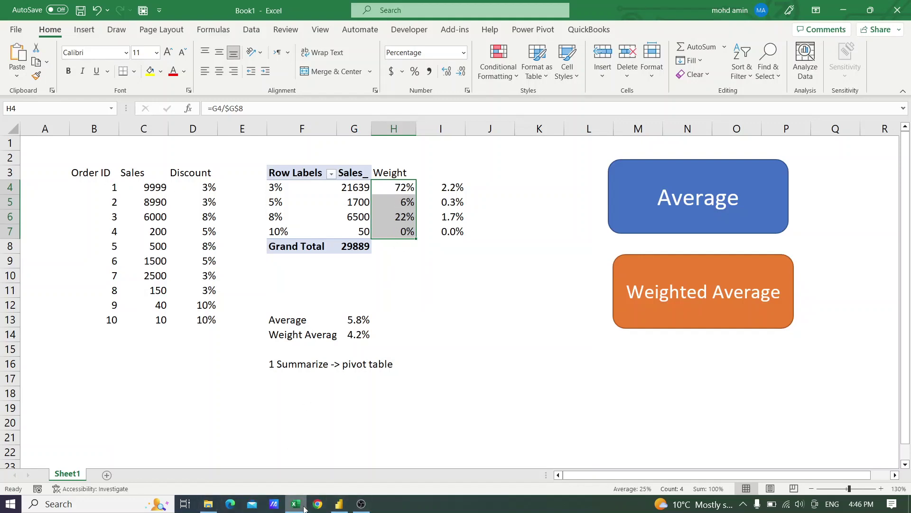
pyautogui.click(341, 505)
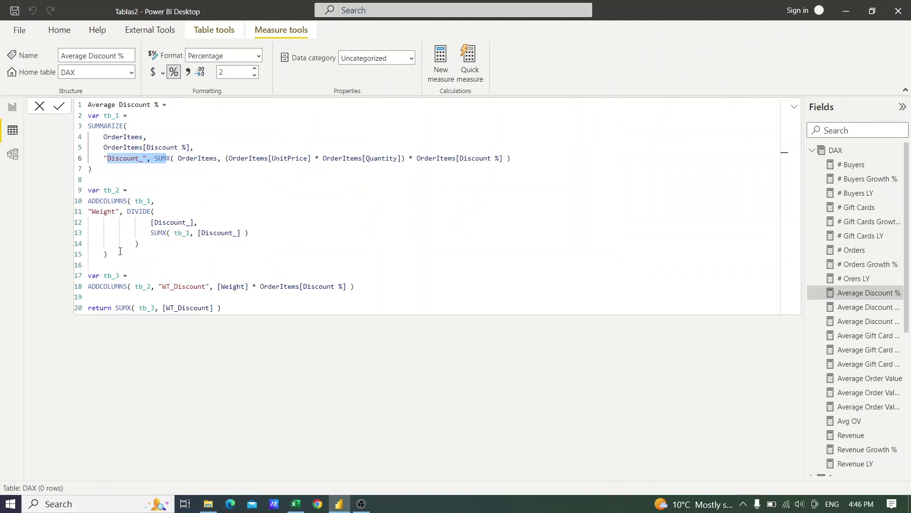
pyautogui.moveTo(151, 222); pyautogui.dragTo(194, 222)
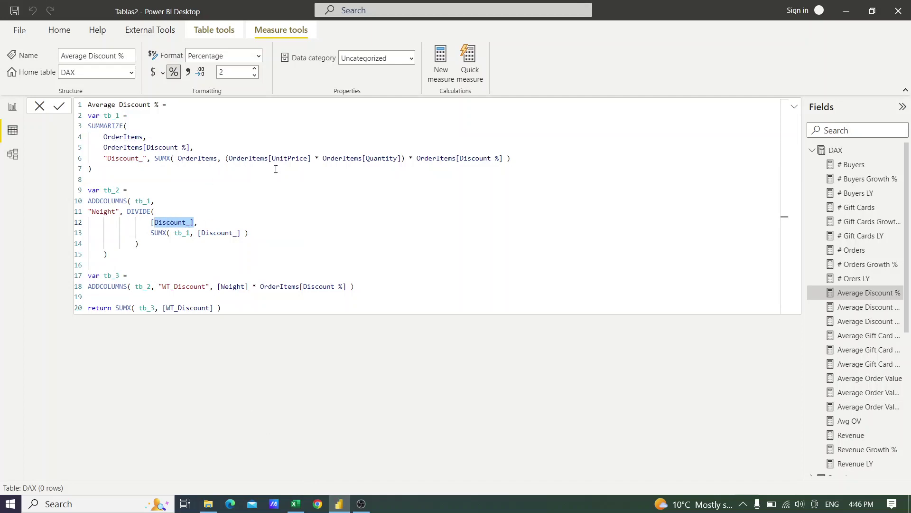
pyautogui.moveTo(152, 232); pyautogui.dragTo(240, 238)
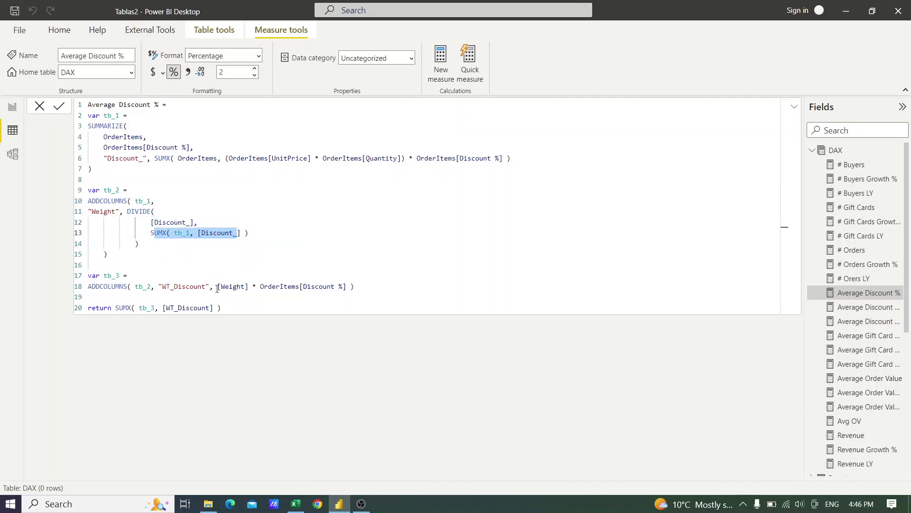
pyautogui.moveTo(108, 257); pyautogui.dragTo(88, 190)
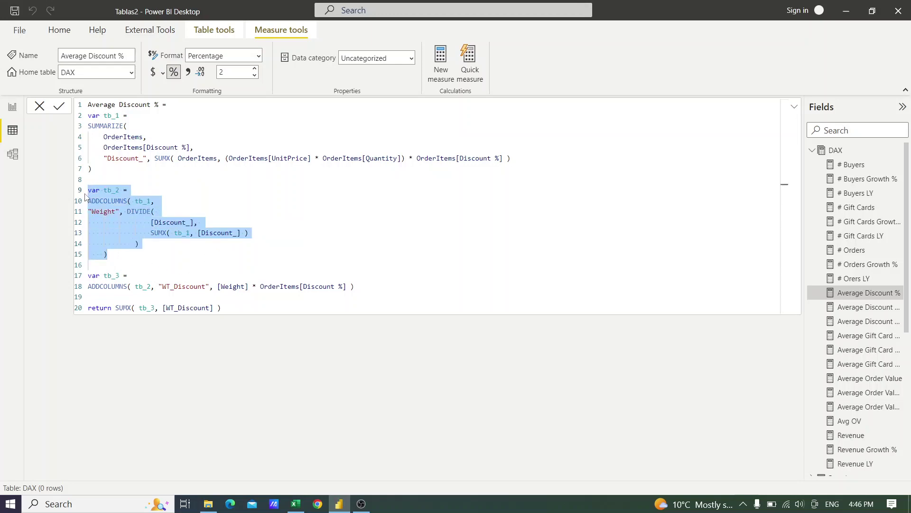
pyautogui.click(297, 504)
# Select the weights H4:H7 and inspect the H4 formula without changing it.
pyautogui.click(426, 256)
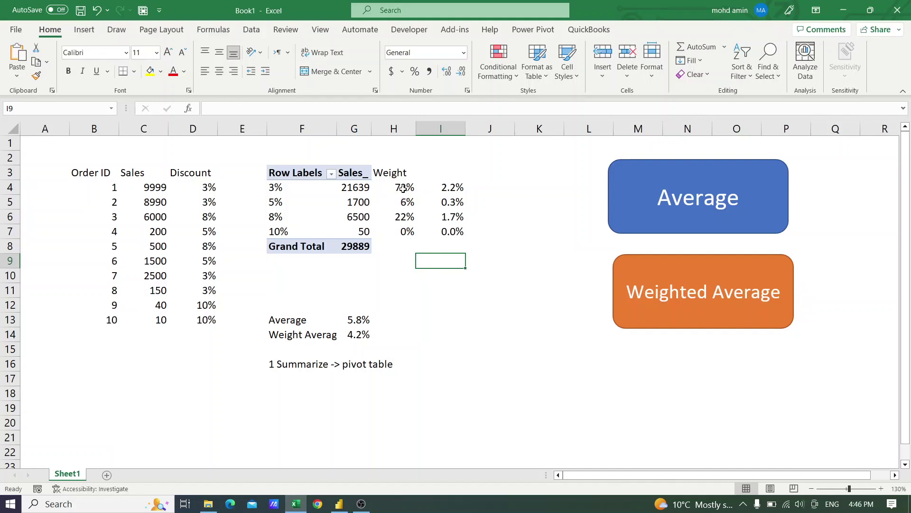
pyautogui.moveTo(403, 189); pyautogui.dragTo(397, 231)
pyautogui.press('F2')
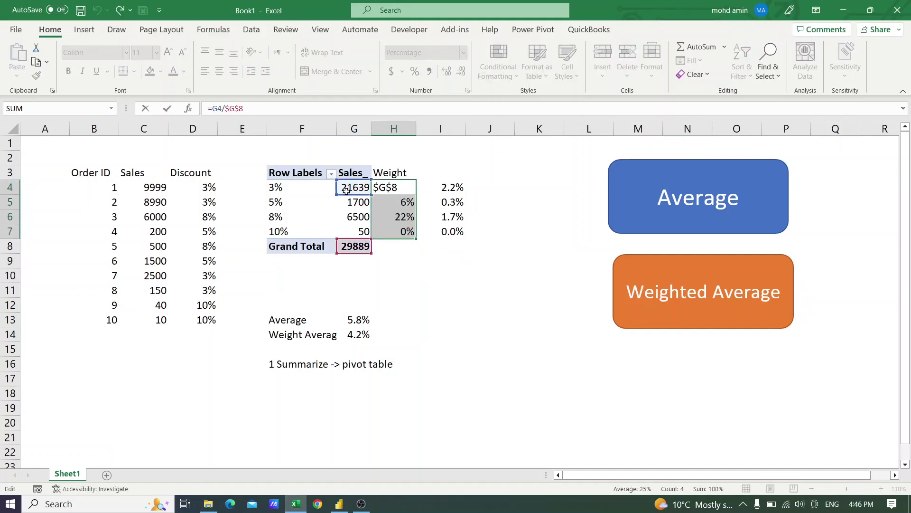
pyautogui.hotkey('ctrl', 'Return')
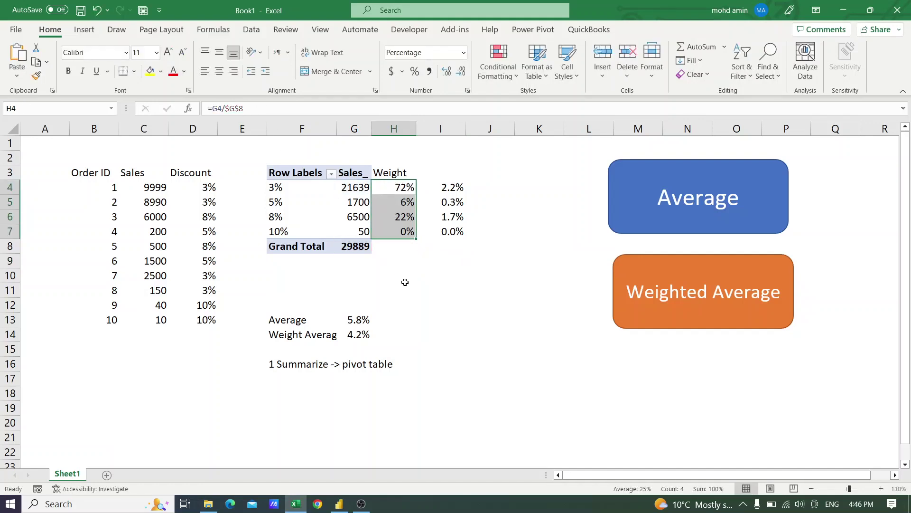
# Enter the step note '2. Weight Column' in F17.
pyautogui.click(281, 379)
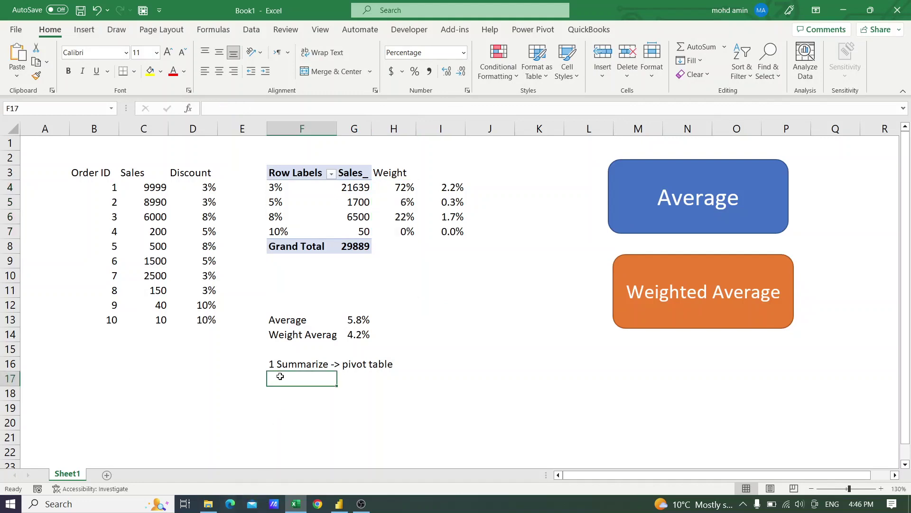
pyautogui.write('2. ')
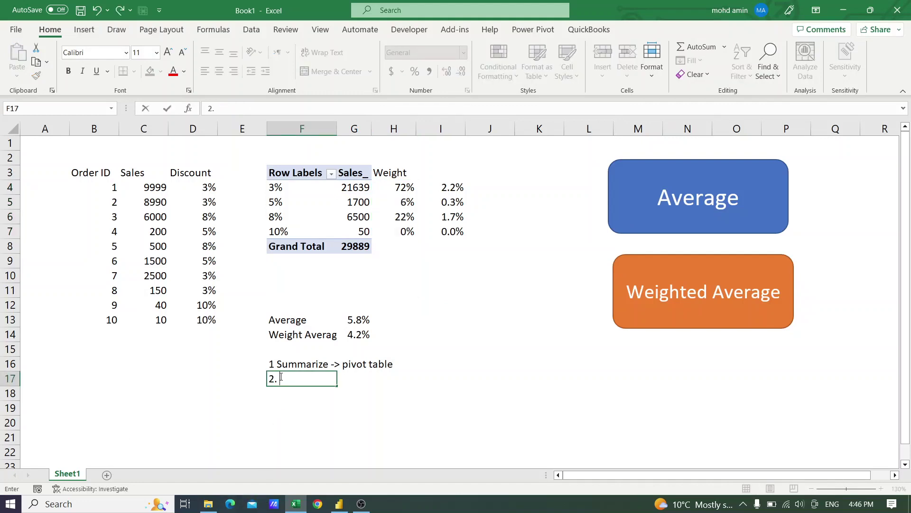
pyautogui.write('Weight Column')
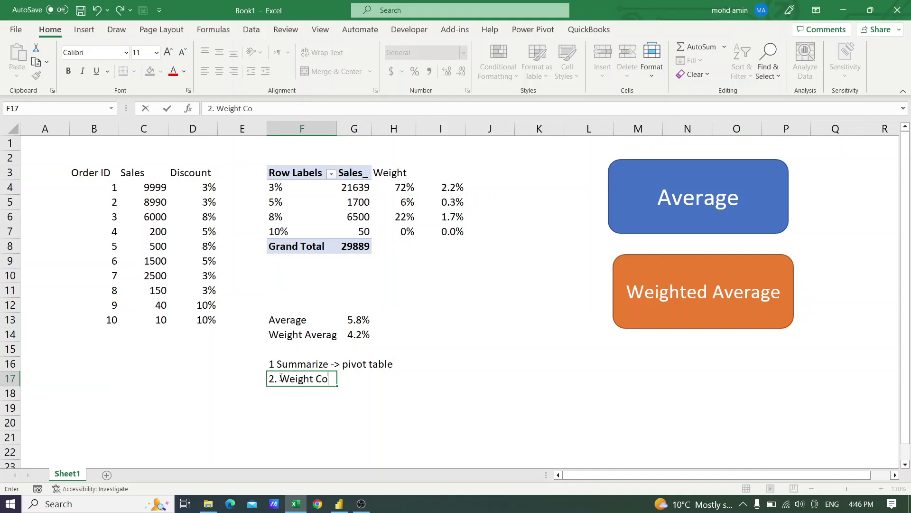
pyautogui.press('Return')
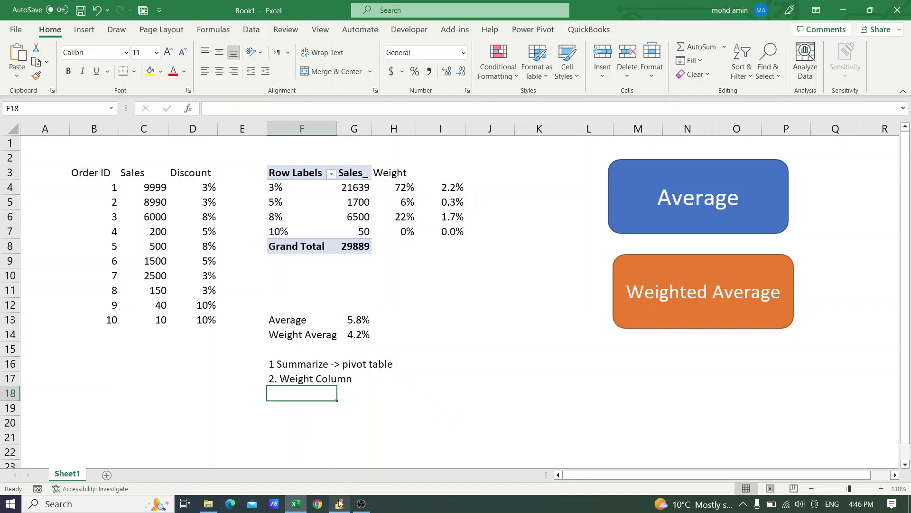
# Review the weighted discount formula =F4*H4 in I4 without changing it.
pyautogui.click(297, 187)
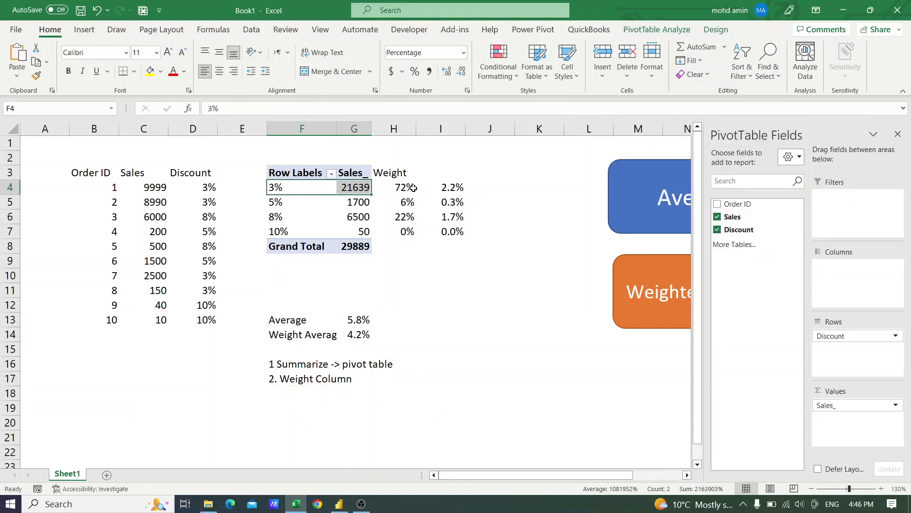
pyautogui.click(447, 187)
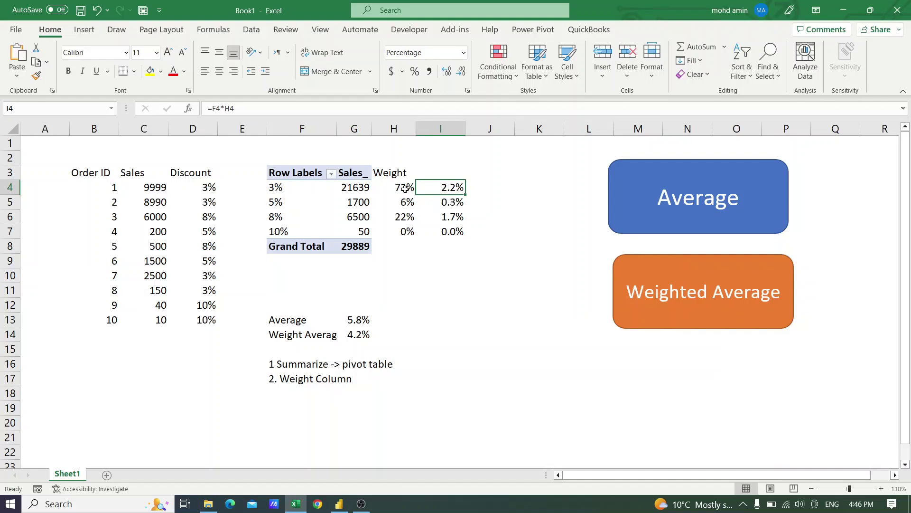
pyautogui.doubleClick(441, 187)
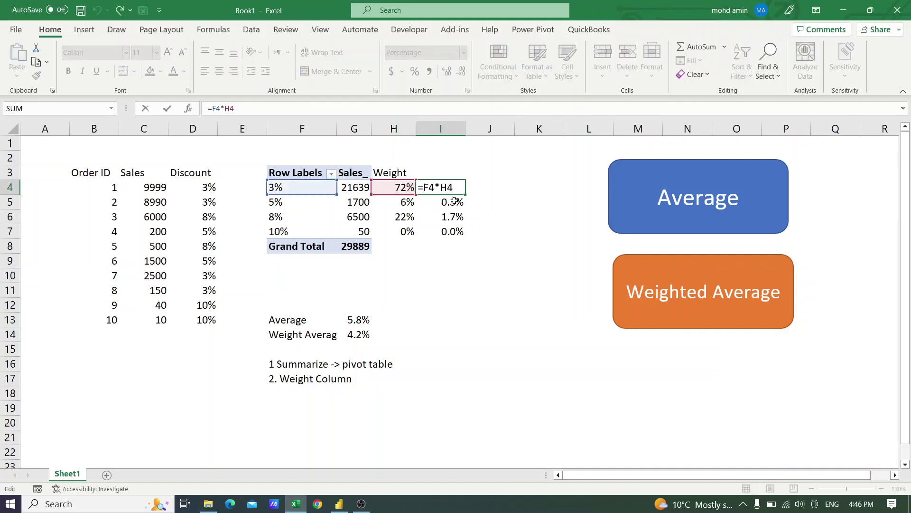
pyautogui.hotkey('ctrl', 'Return')
pyautogui.click(451, 174)
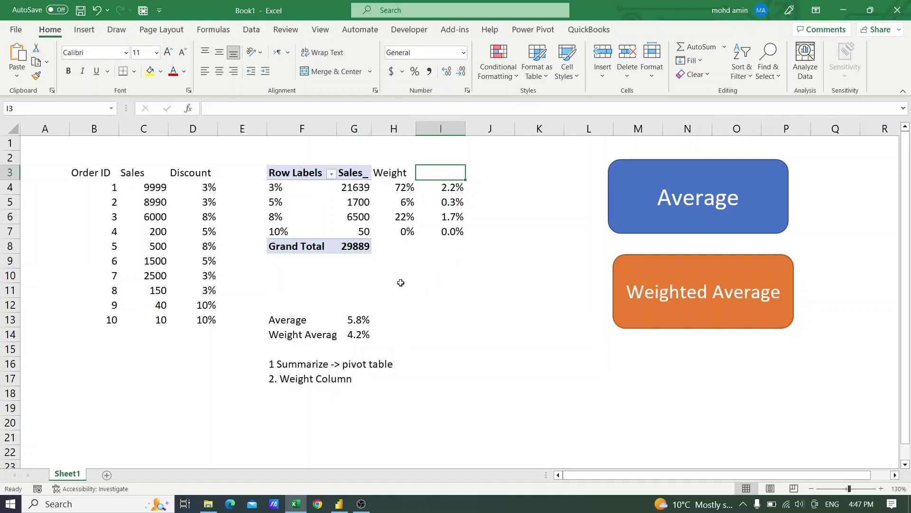
pyautogui.click(339, 504)
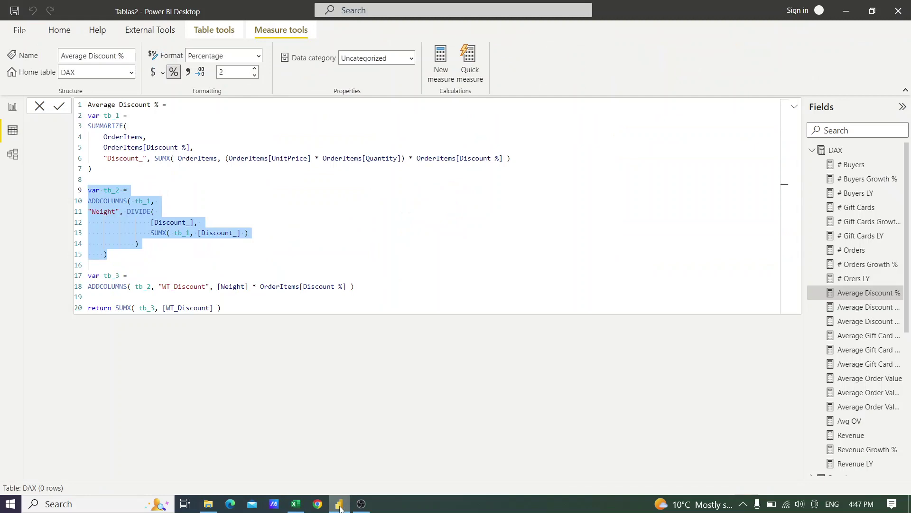
pyautogui.click(127, 278)
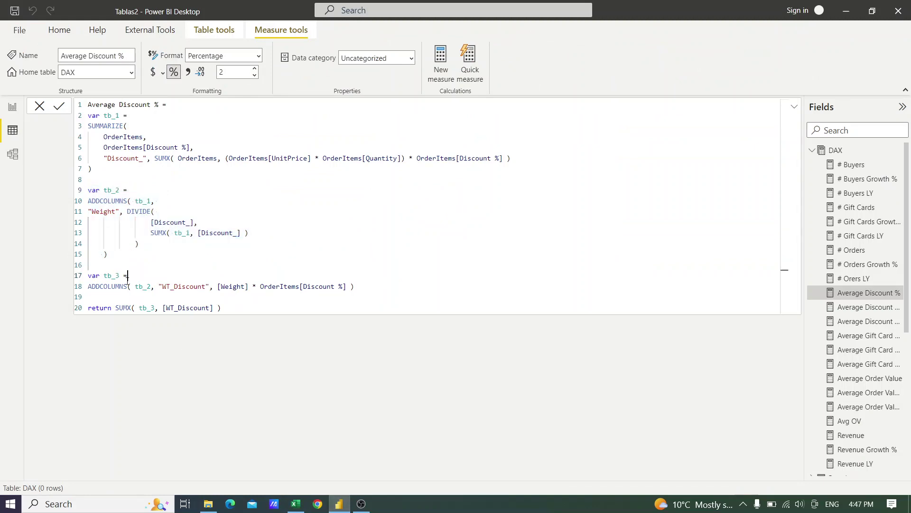
pyautogui.moveTo(94, 275); pyautogui.dragTo(151, 288)
pyautogui.click(231, 288)
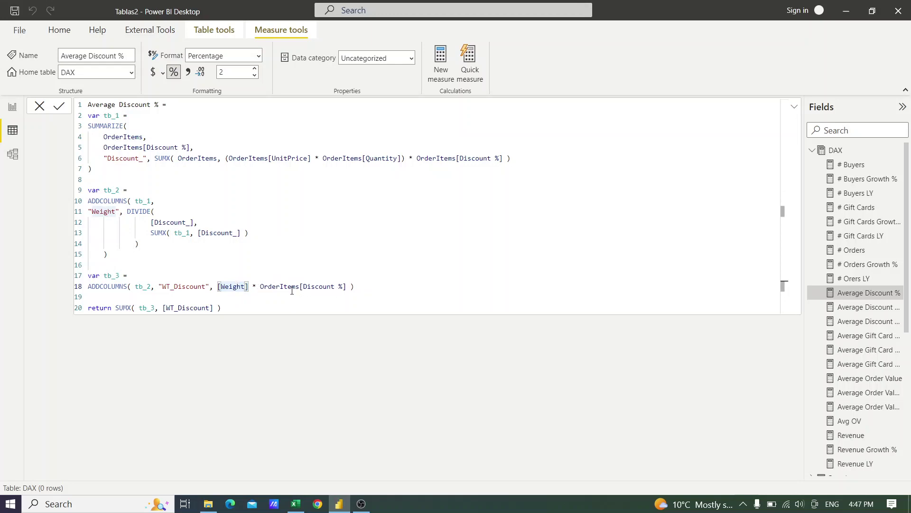
pyautogui.moveTo(111, 147); pyautogui.dragTo(180, 147)
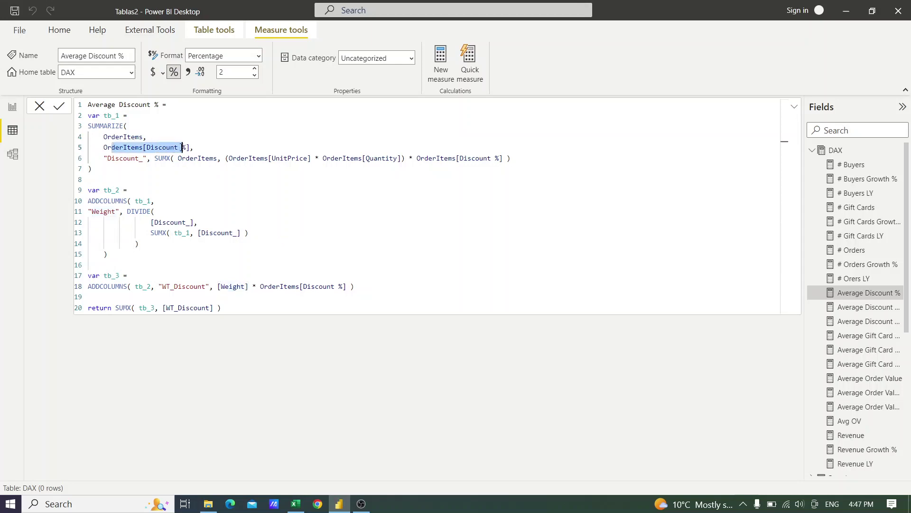
pyautogui.click(340, 502)
pyautogui.click(296, 504)
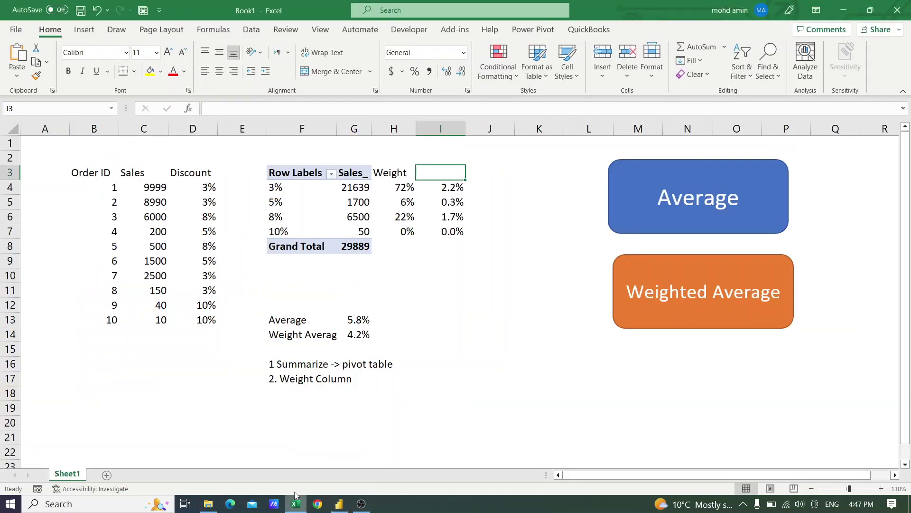
# Review the 3%-10% discounts and H4:H7 weights, and confirm I4's =F4*H4 formula.
pyautogui.click(279, 188)
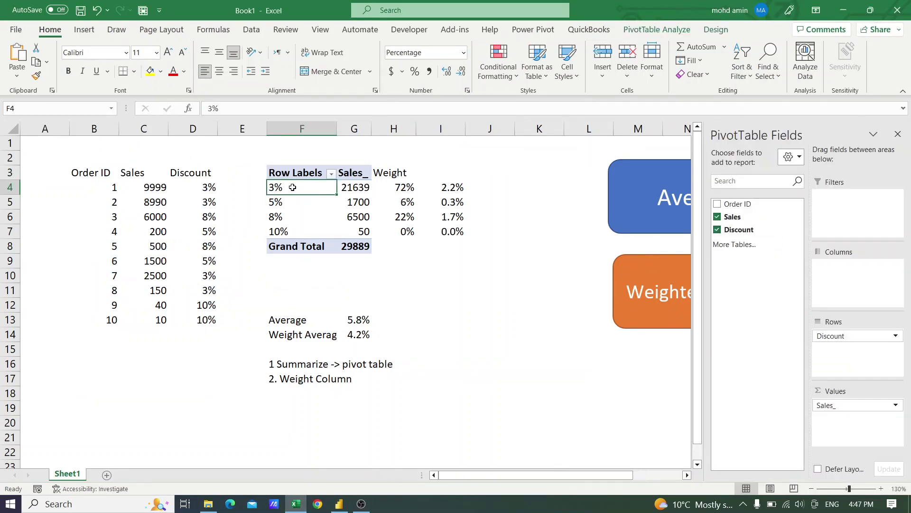
pyautogui.moveTo(293, 187); pyautogui.dragTo(304, 233)
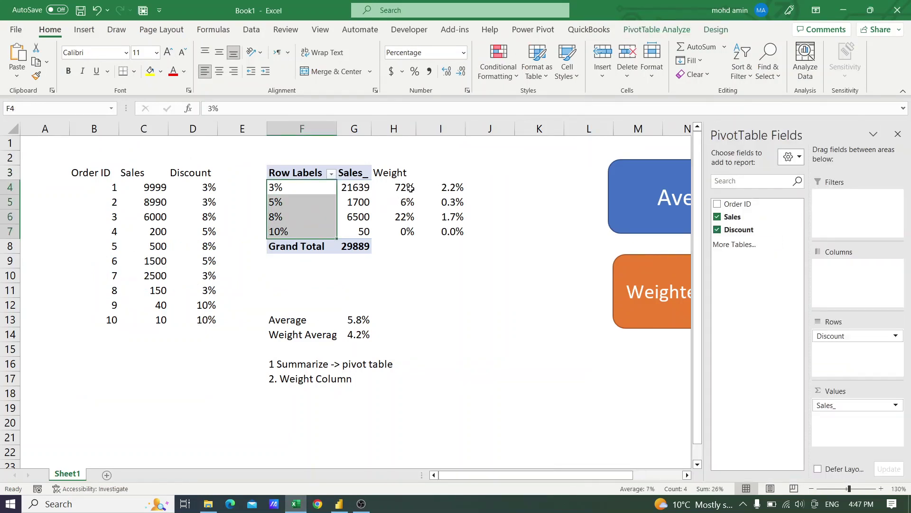
pyautogui.moveTo(410, 188); pyautogui.dragTo(408, 231)
pyautogui.click(441, 188)
pyautogui.click(371, 109)
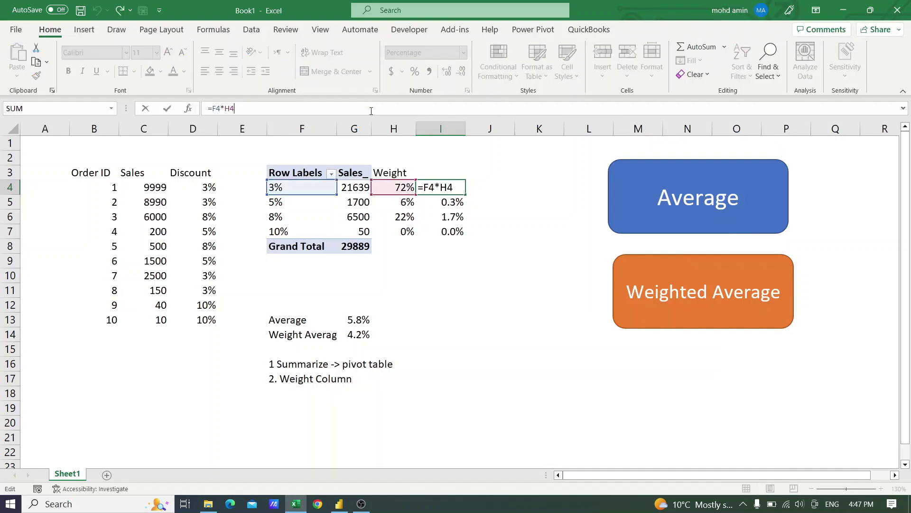
pyautogui.hotkey('ctrl', 'Return')
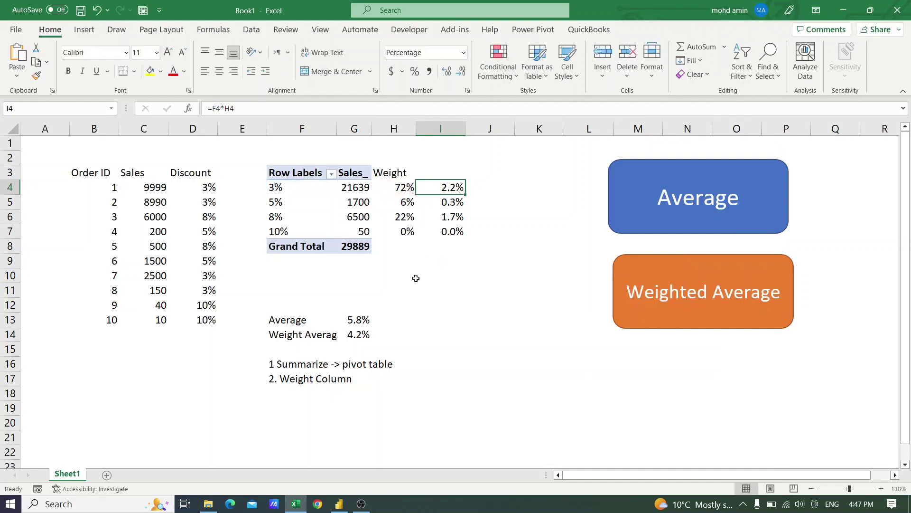
# Enter the step note '3. Discount % X Weight' in F18.
pyautogui.click(277, 392)
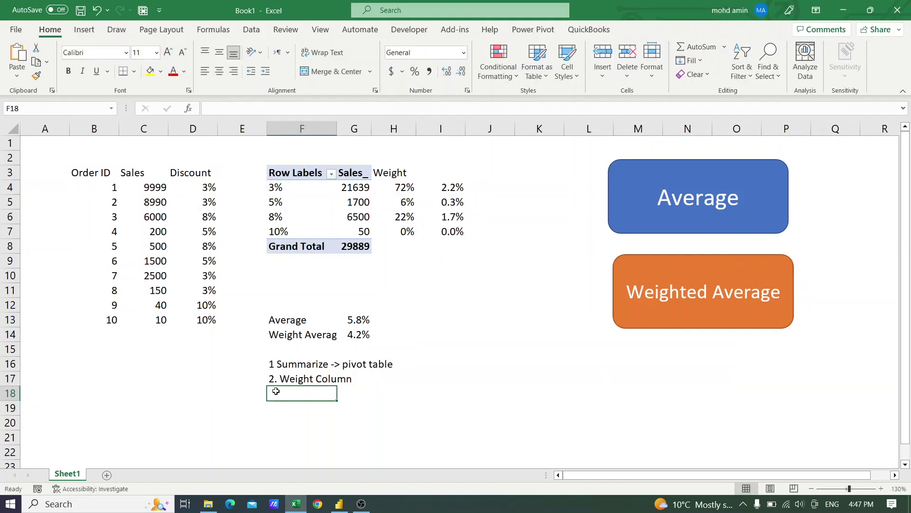
pyautogui.write('3.')
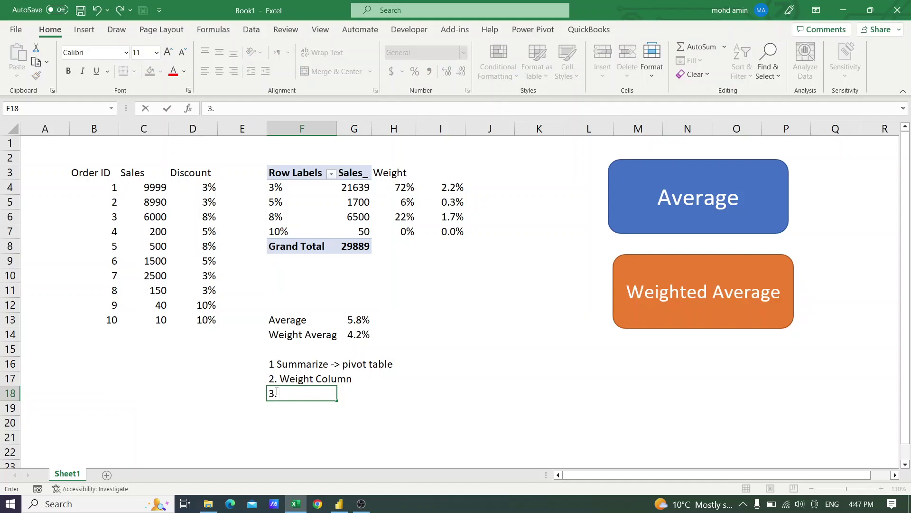
pyautogui.write(' Discount')
pyautogui.press('BackSpace')
pyautogui.write('nt % X Weight')
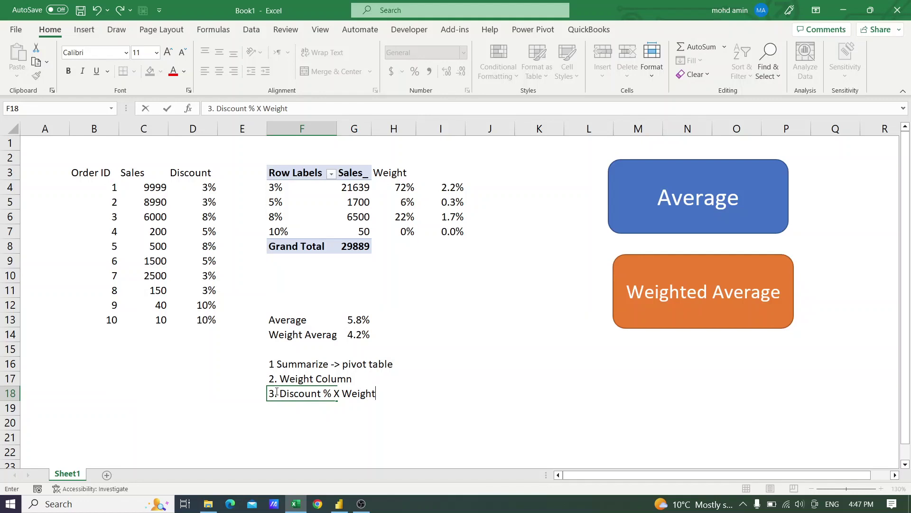
pyautogui.press('Return')
# Enter '4. Sum of step 3' in F19, check G14's SUM formula, then return to Power BI.
pyautogui.write('4')
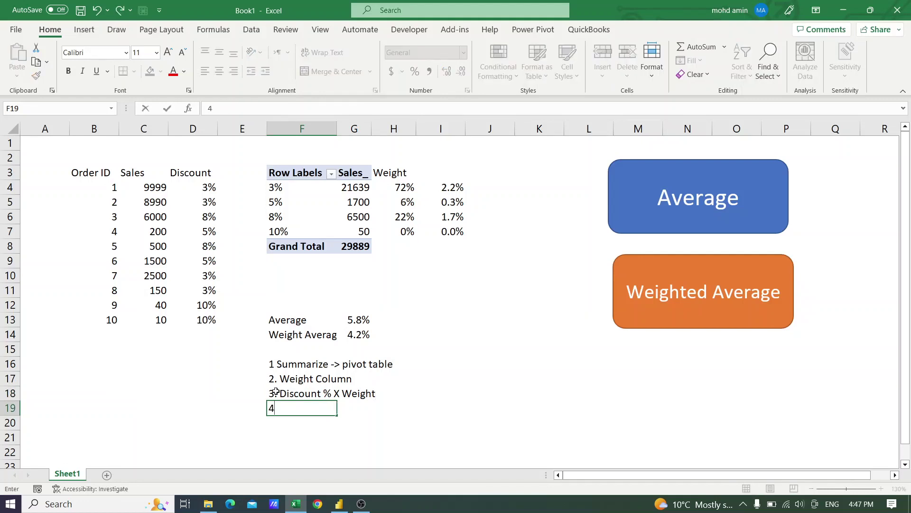
pyautogui.write('.')
pyautogui.click(357, 339)
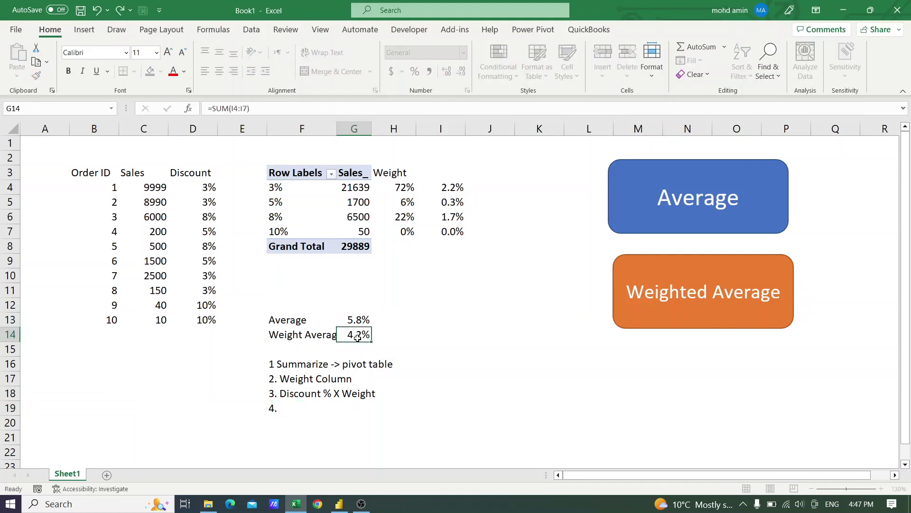
pyautogui.click(279, 416)
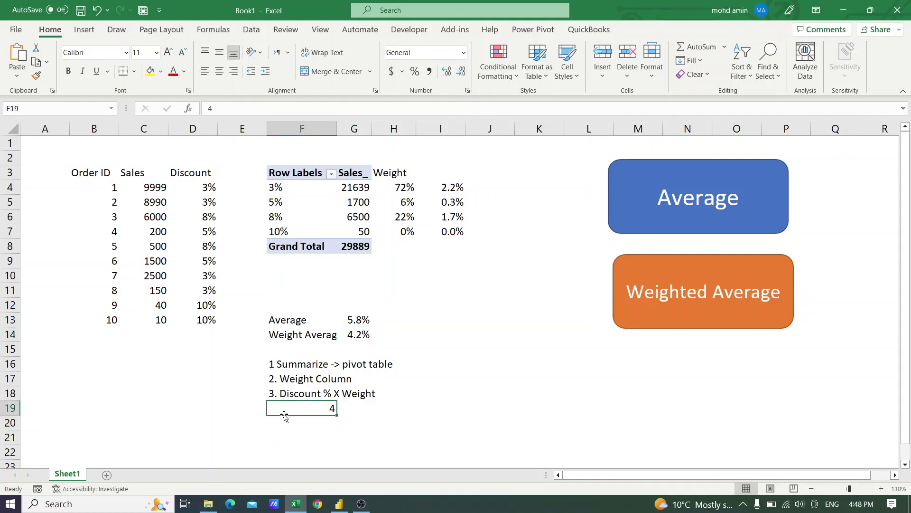
pyautogui.write('4')
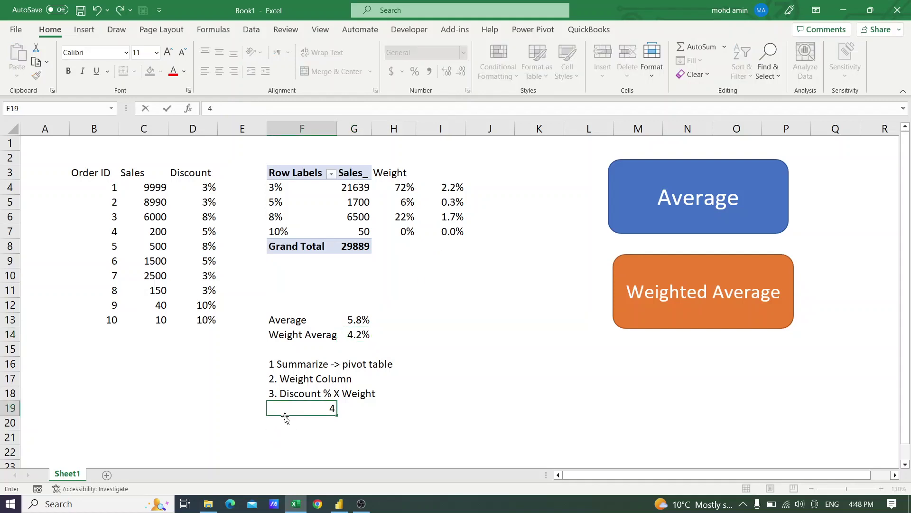
pyautogui.write('. Sum of step')
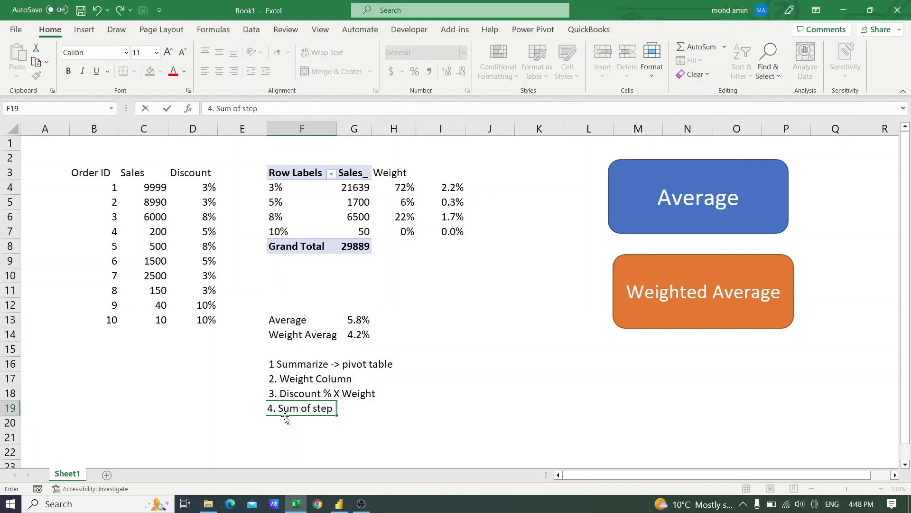
pyautogui.write(' 3')
pyautogui.press('Return')
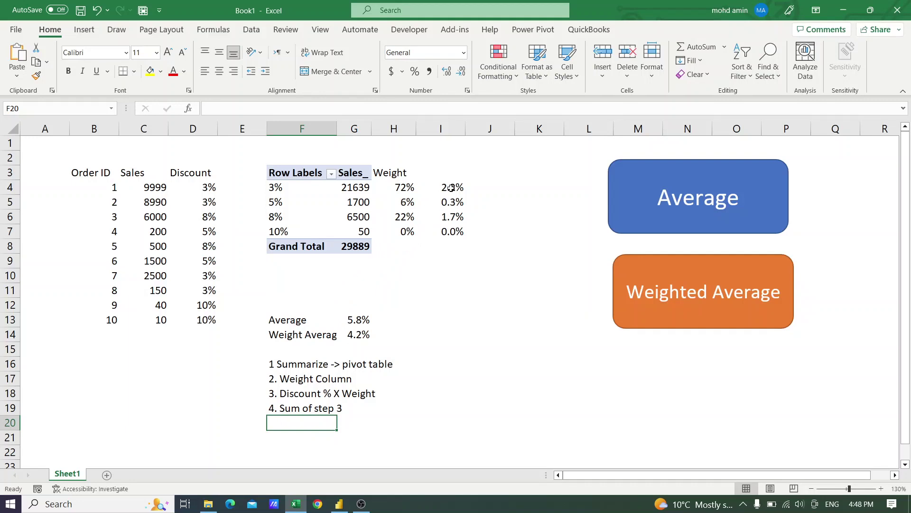
pyautogui.moveTo(450, 189); pyautogui.dragTo(451, 233)
pyautogui.click(357, 337)
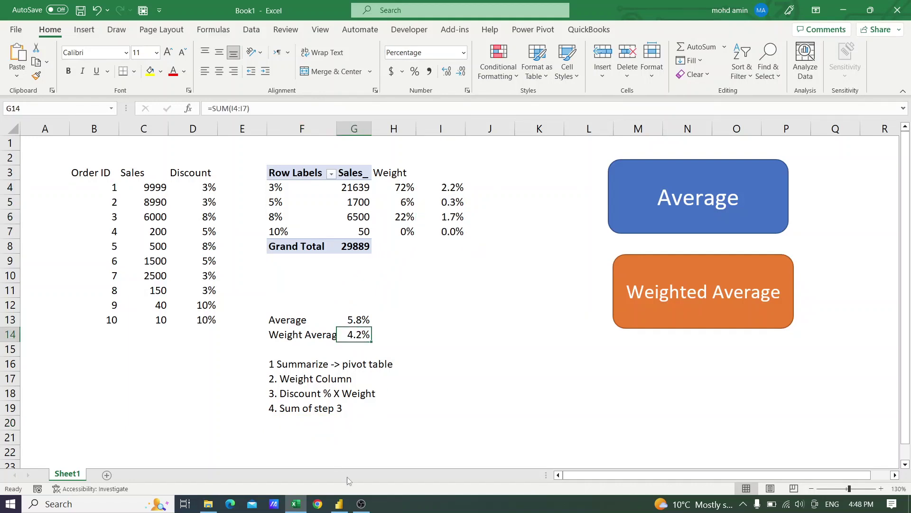
pyautogui.click(340, 503)
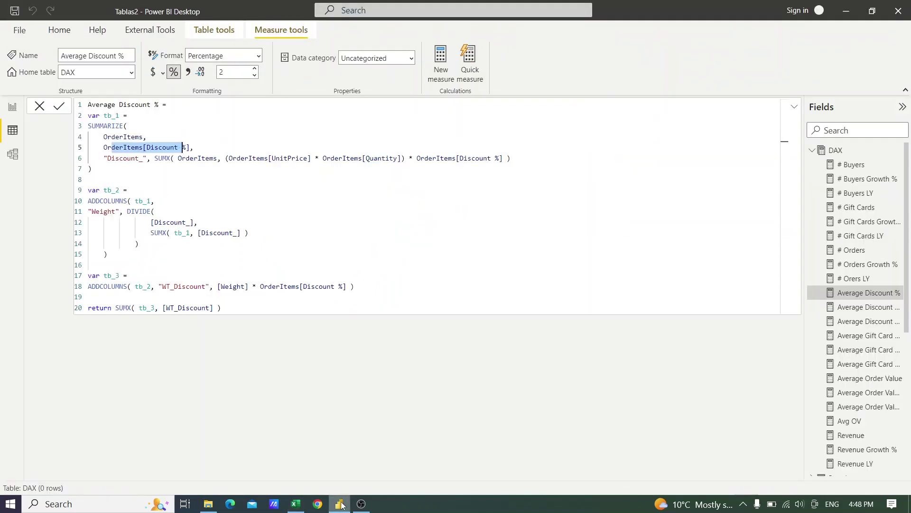
# Review the return line's SUMX over tb_3 and its WT_Discount column.
pyautogui.click(120, 309)
pyautogui.click(166, 308)
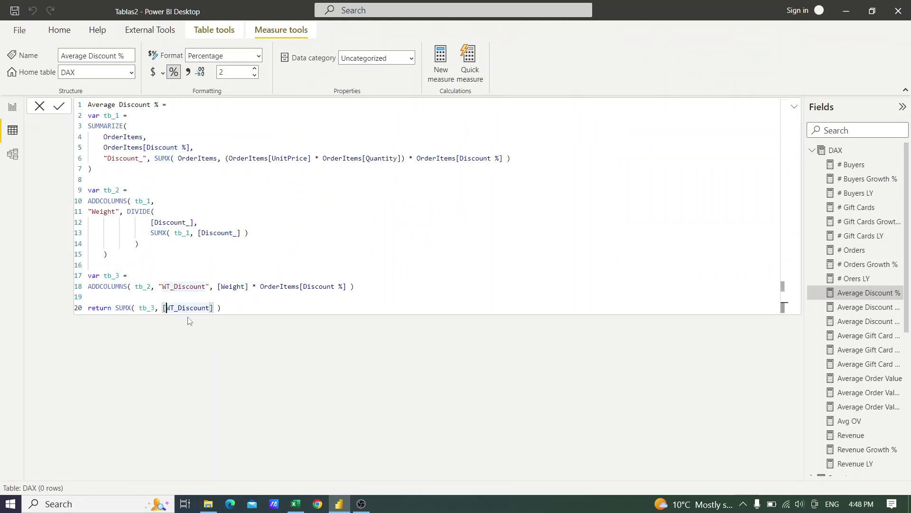
pyautogui.doubleClick(148, 309)
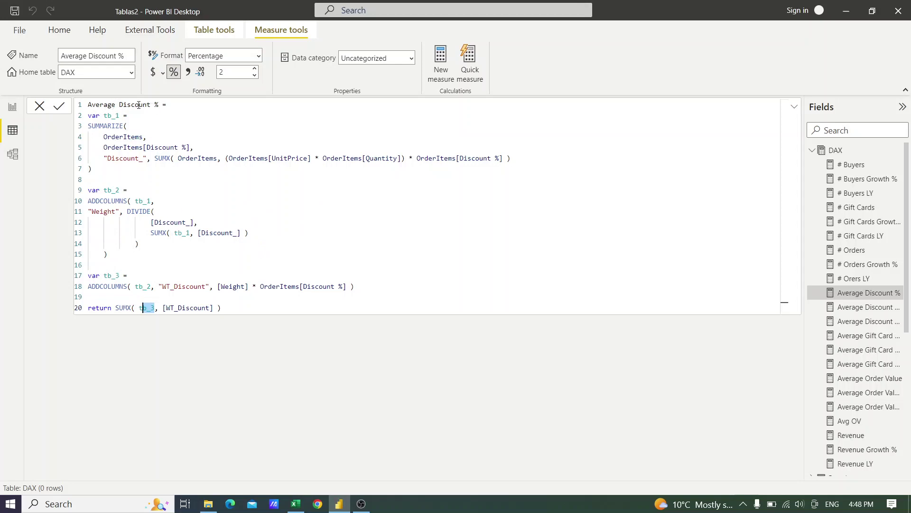
# Rename the measure to 'Weighted Average Discount %', commit it, and go to Report view.
pyautogui.moveTo(150, 105); pyautogui.dragTo(88, 105)
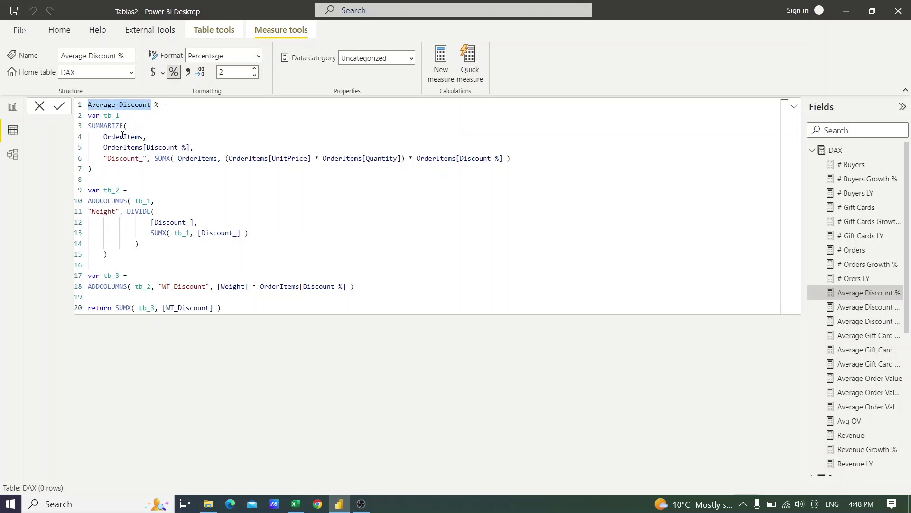
pyautogui.write('e')
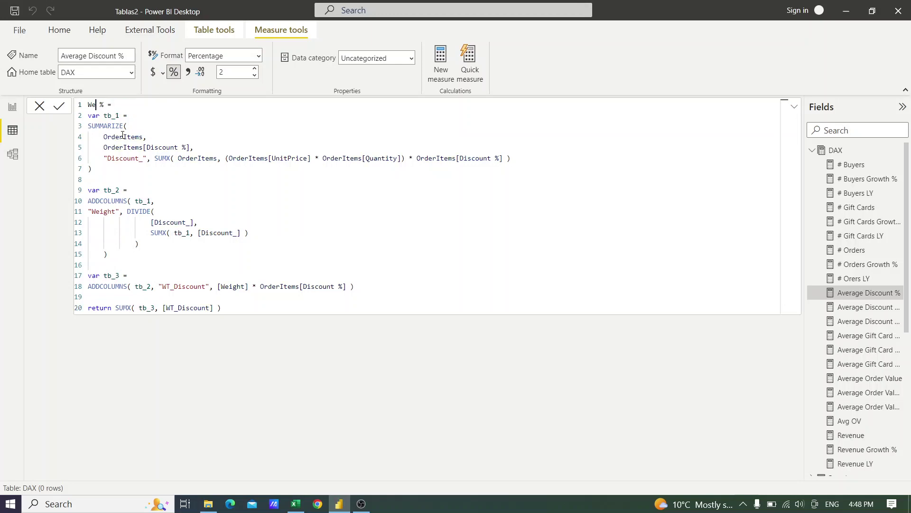
pyautogui.write('ighted Average Ds')
pyautogui.press('BackSpace')
pyautogui.write('iscount')
pyautogui.press('Return')
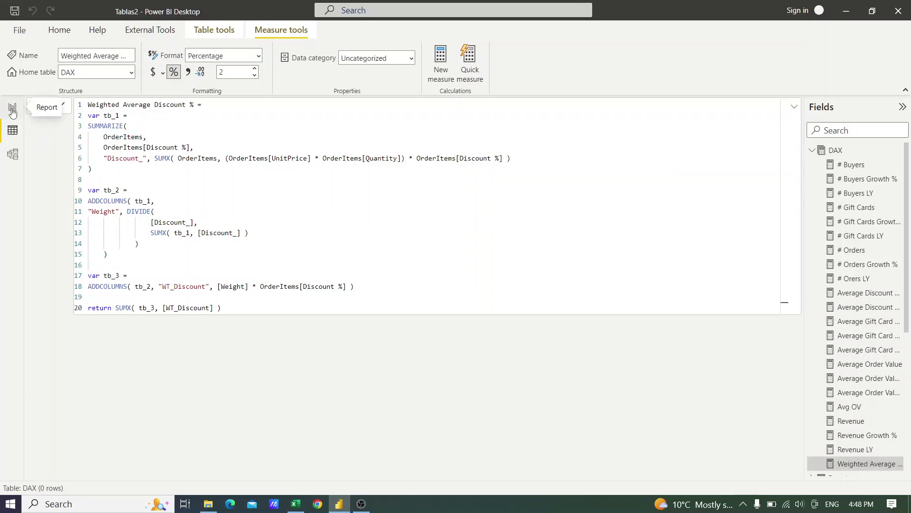
pyautogui.click(13, 110)
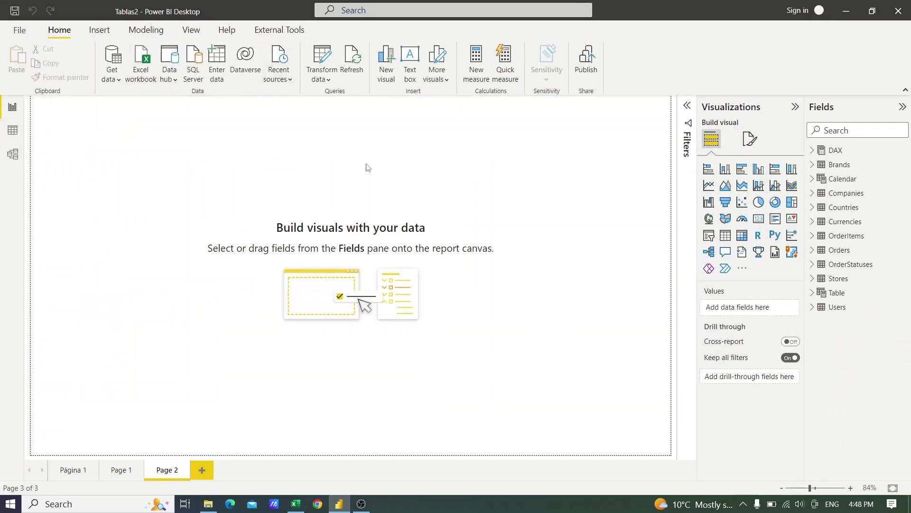
# Add a card visual showing OrderItems Discount %, found by searching 'disc'.
pyautogui.click(758, 218)
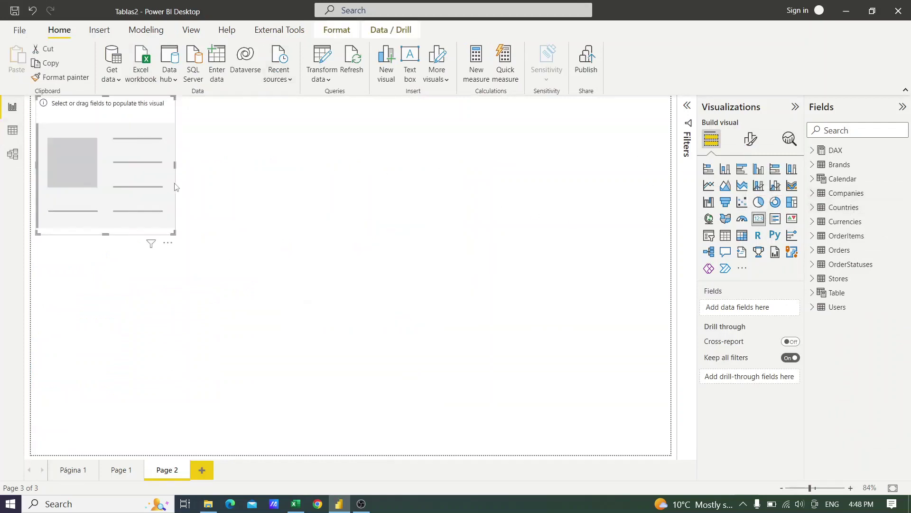
pyautogui.moveTo(176, 187); pyautogui.dragTo(209, 232)
pyautogui.click(864, 131)
pyautogui.write('d')
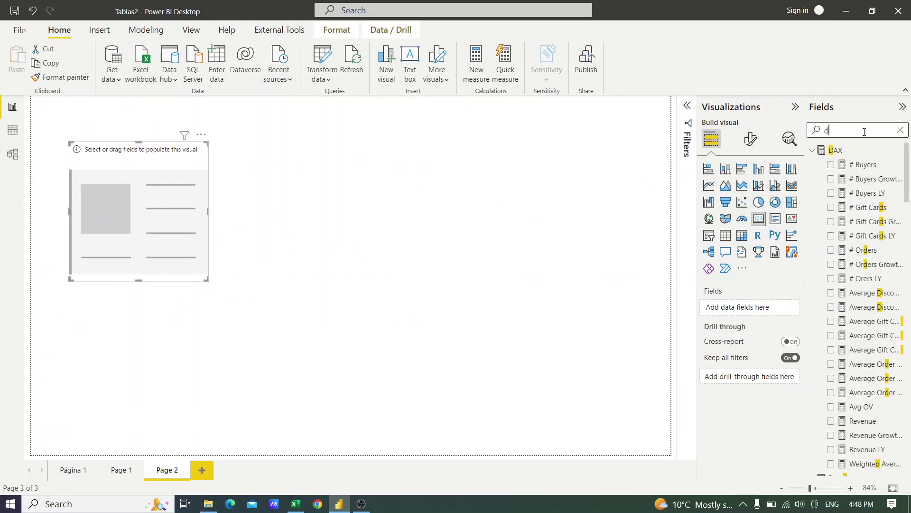
pyautogui.write('isc')
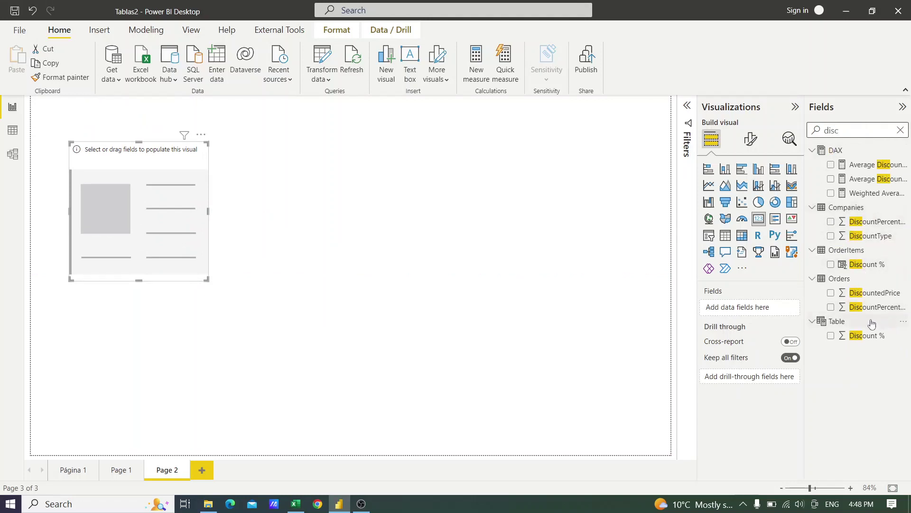
pyautogui.click(831, 265)
# Switch the card to Average of Discount %, formatted as a percentage (8.73%).
pyautogui.click(788, 309)
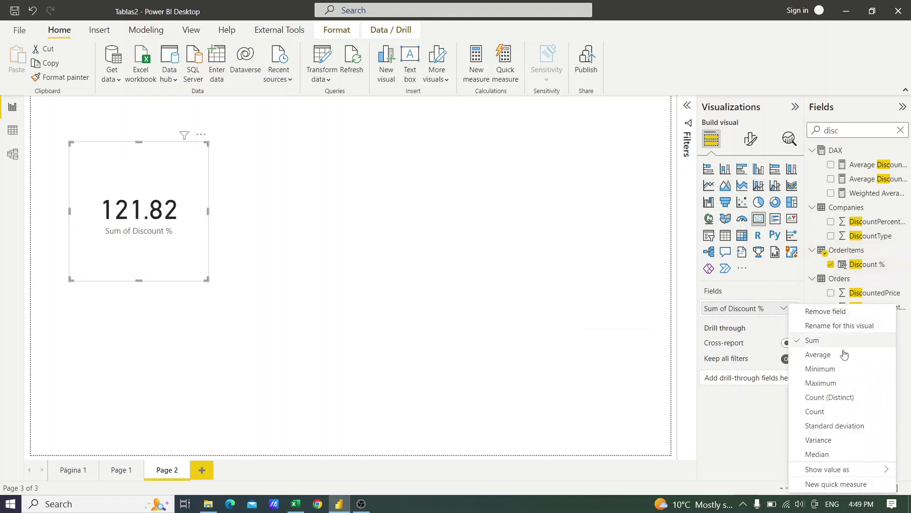
pyautogui.click(837, 359)
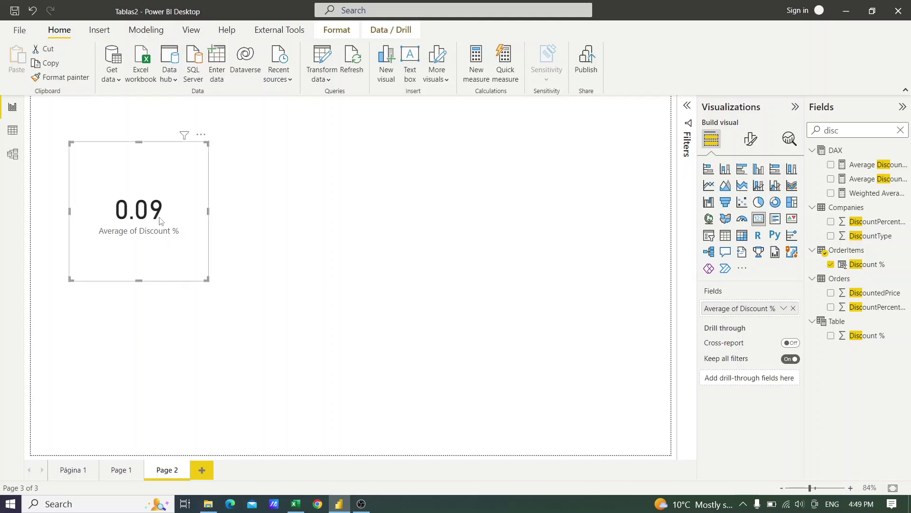
pyautogui.click(861, 264)
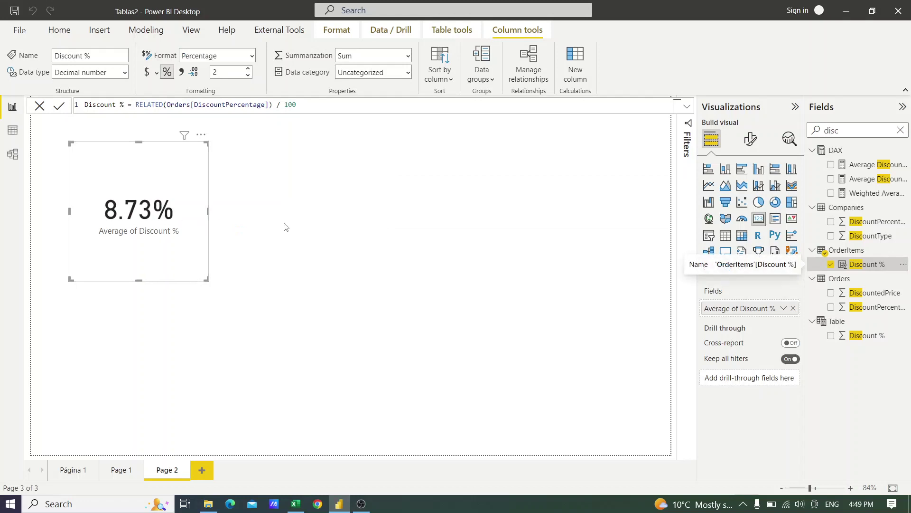
pyautogui.click(304, 209)
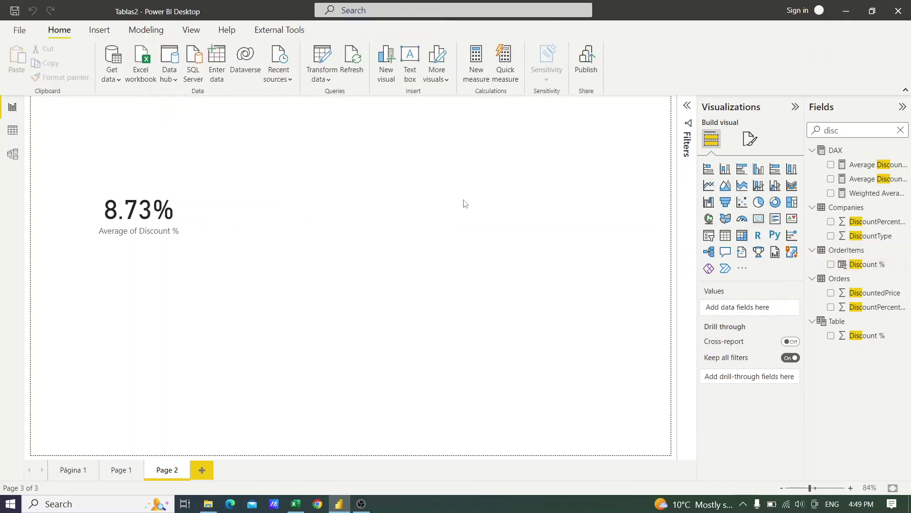
# Add a Weighted Average Discount % card (16.72%) aligned beside the 8.73% card.
pyautogui.click(759, 220)
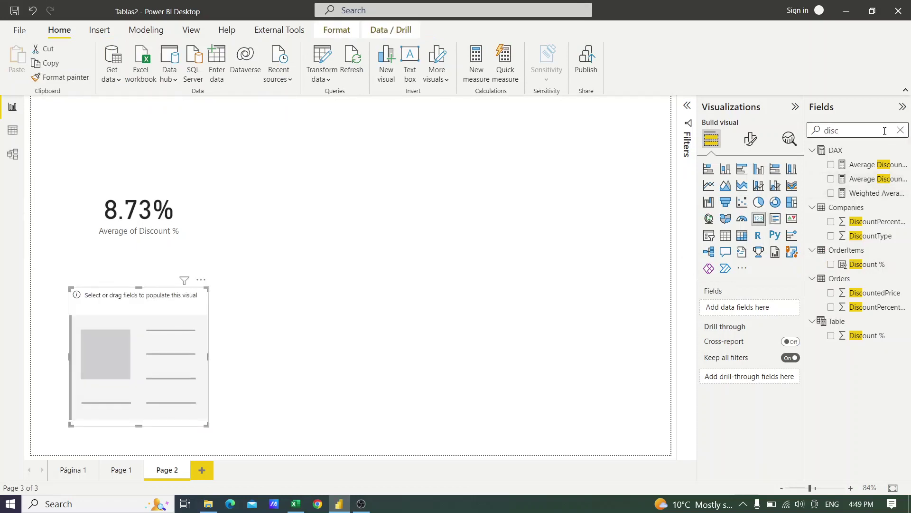
pyautogui.click(832, 193)
pyautogui.moveTo(151, 321); pyautogui.dragTo(315, 201)
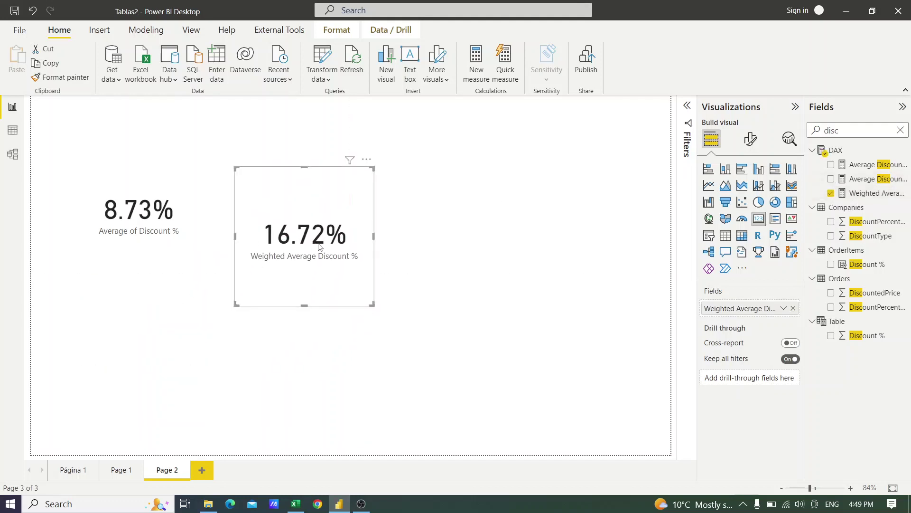
pyautogui.moveTo(319, 245); pyautogui.dragTo(291, 217)
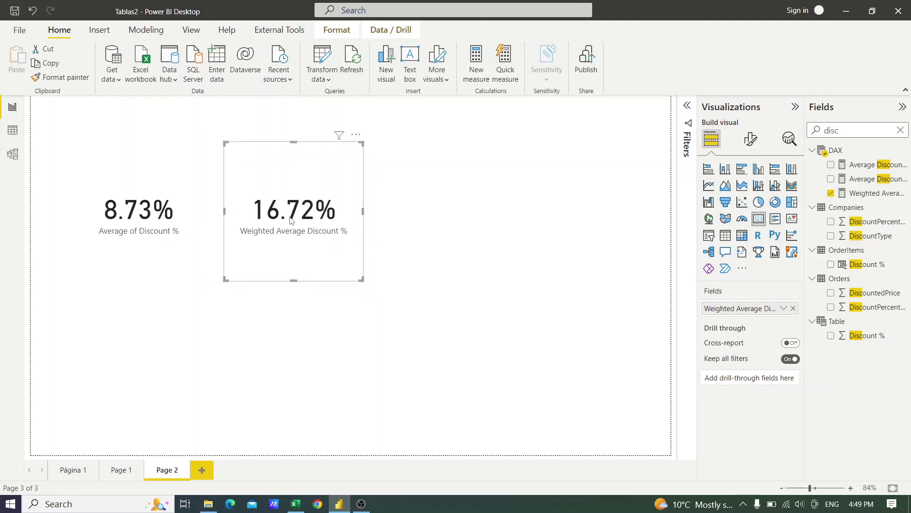
pyautogui.click(392, 231)
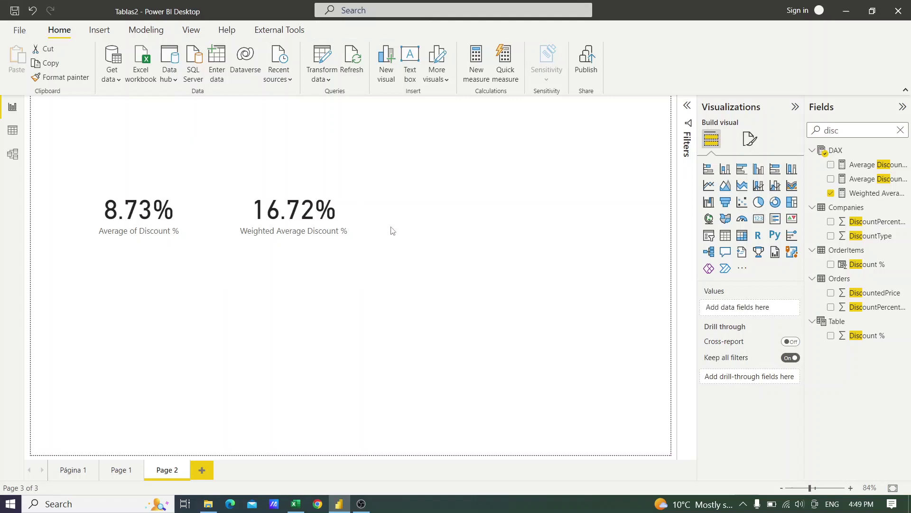